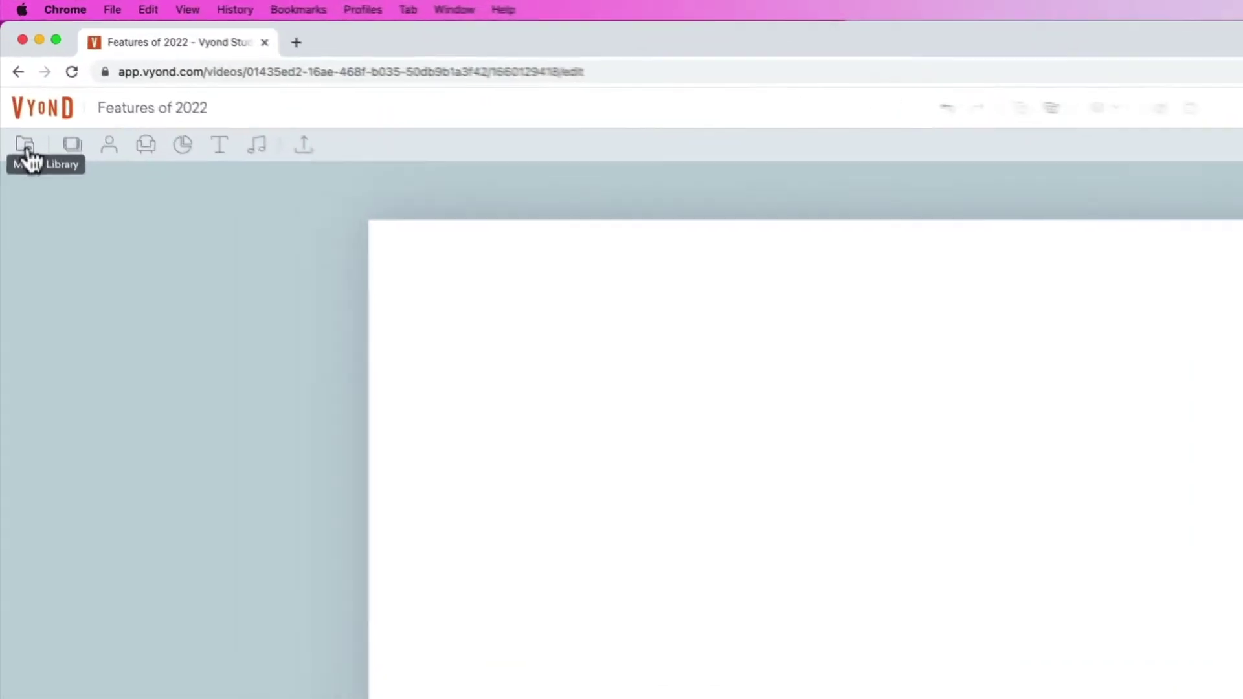
# Insert the Job of a Teacher scene from the Jaozolins graphics video and shift its title and THEN group towards the left.
pyautogui.click(16, 89)
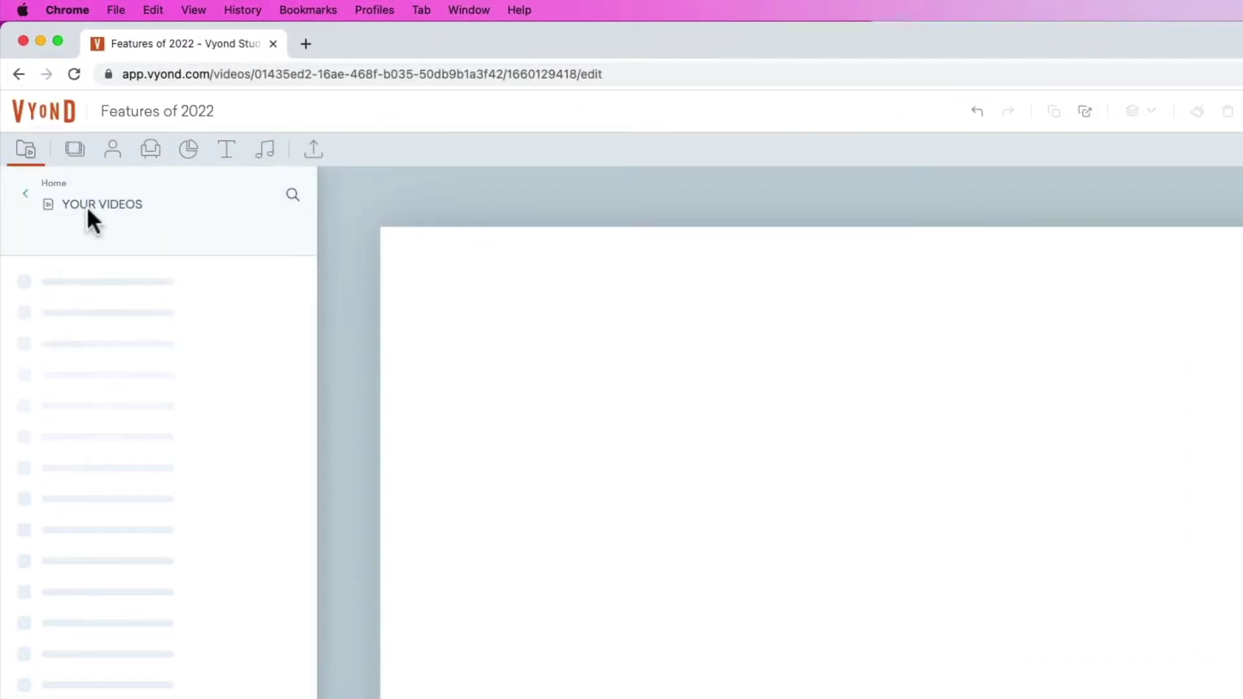
pyautogui.click(26, 194)
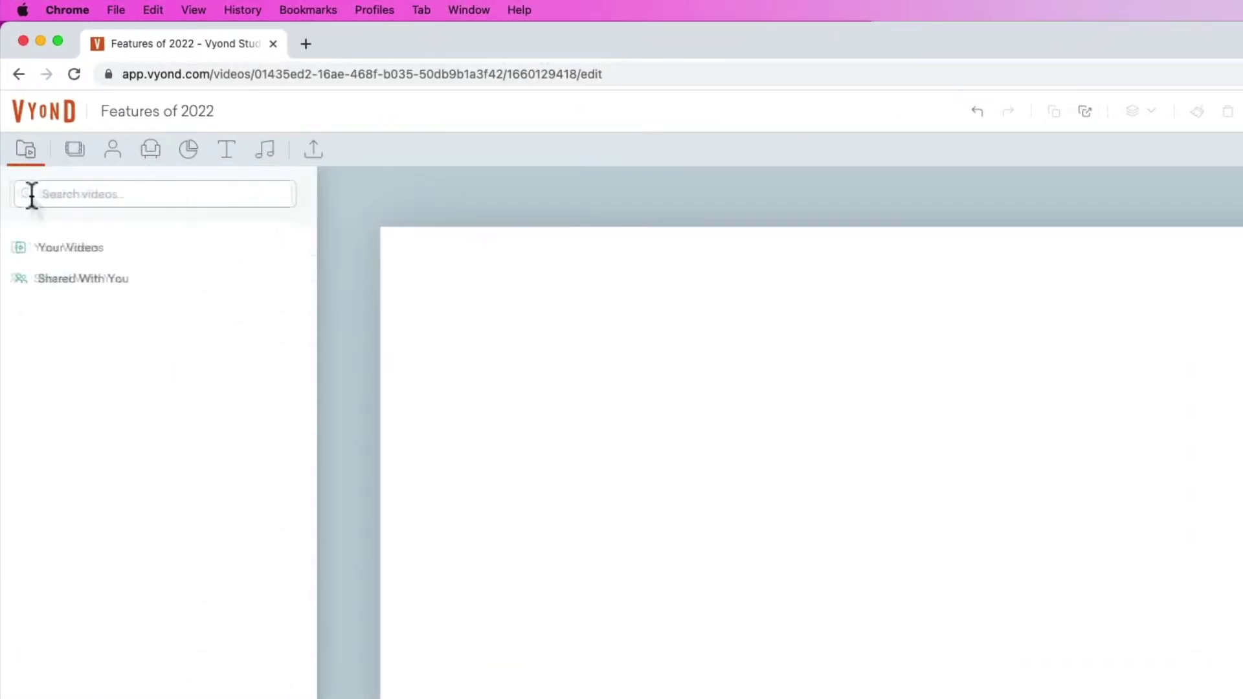
pyautogui.click(73, 249)
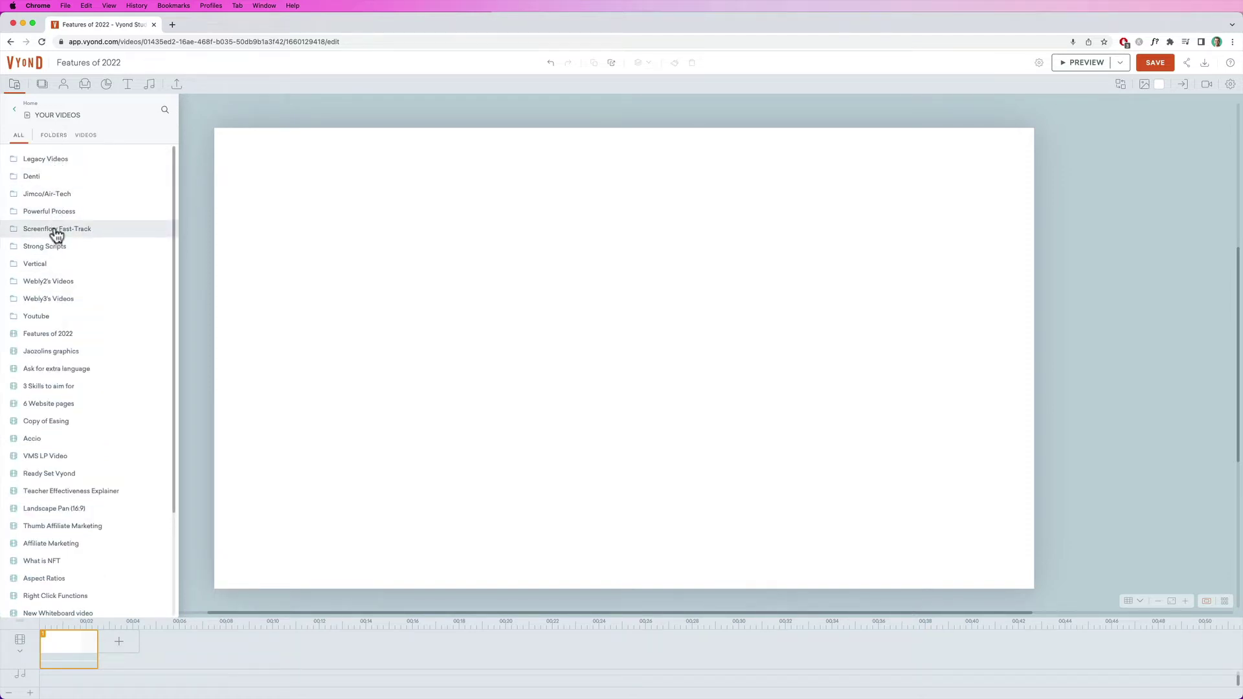
pyautogui.click(51, 351)
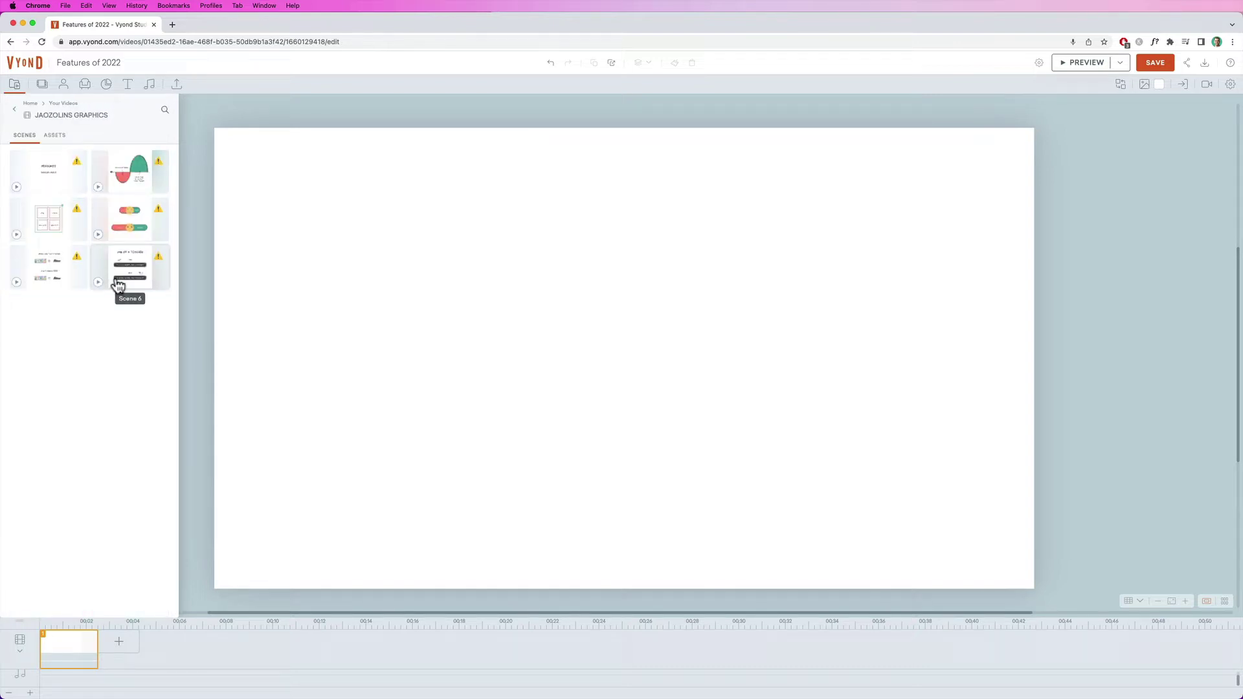
pyautogui.click(127, 276)
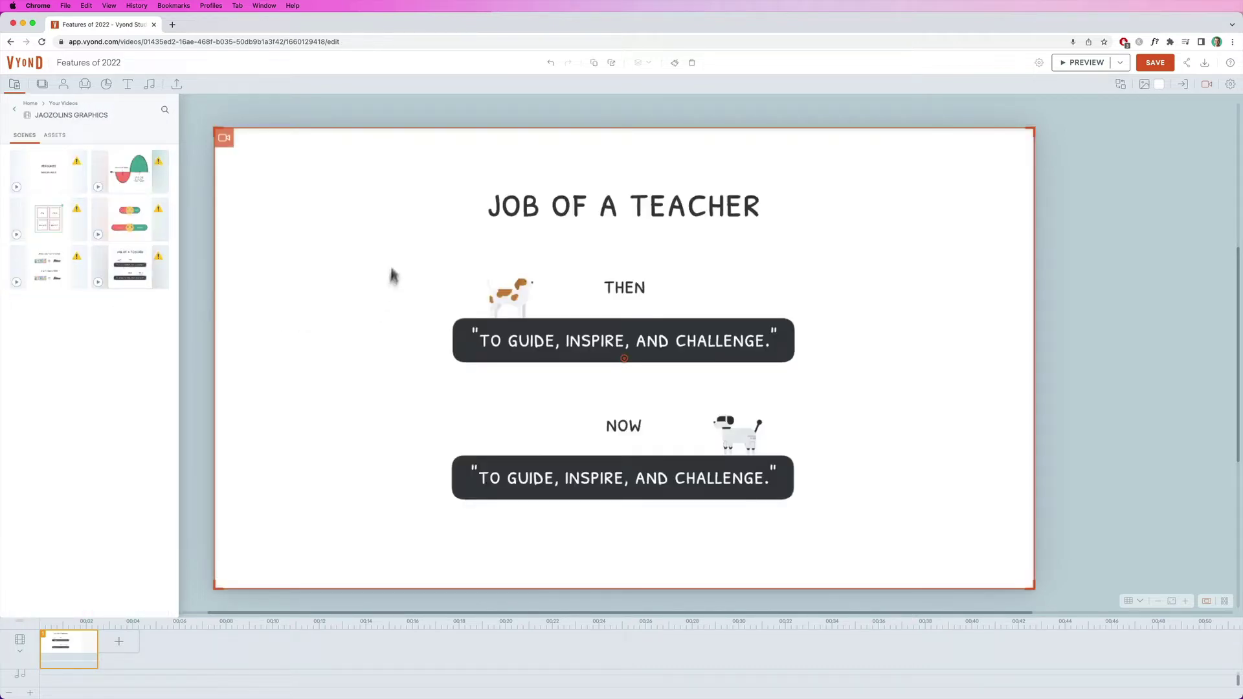
pyautogui.click(723, 326)
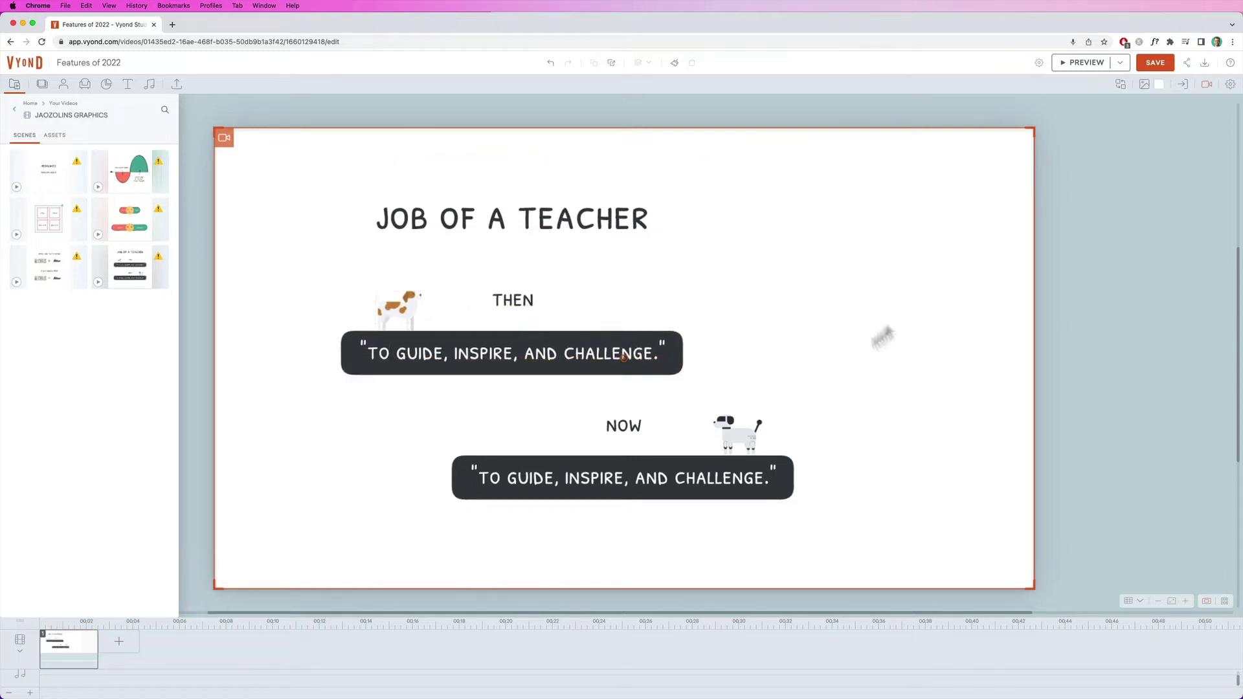
# Add a blank second scene and place the brown-spotted dog from the same video's assets in it, enlarged.
pyautogui.moveTo(107, 647)
pyautogui.click(140, 618)
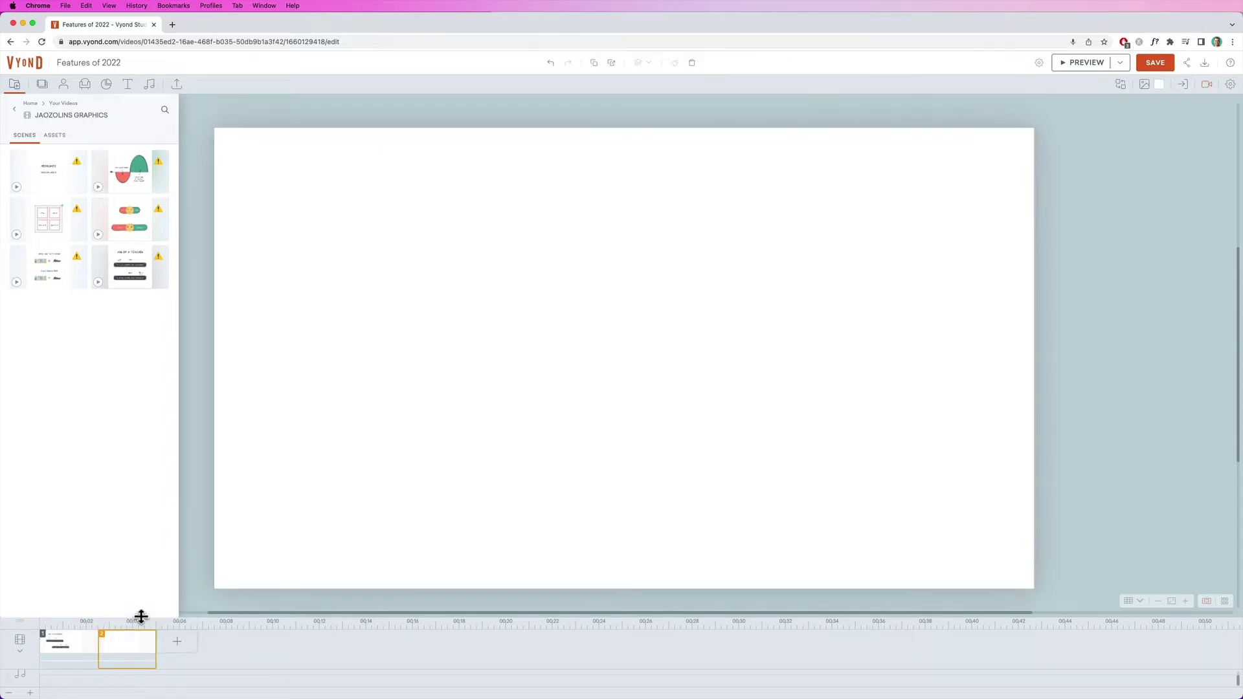
pyautogui.click(52, 136)
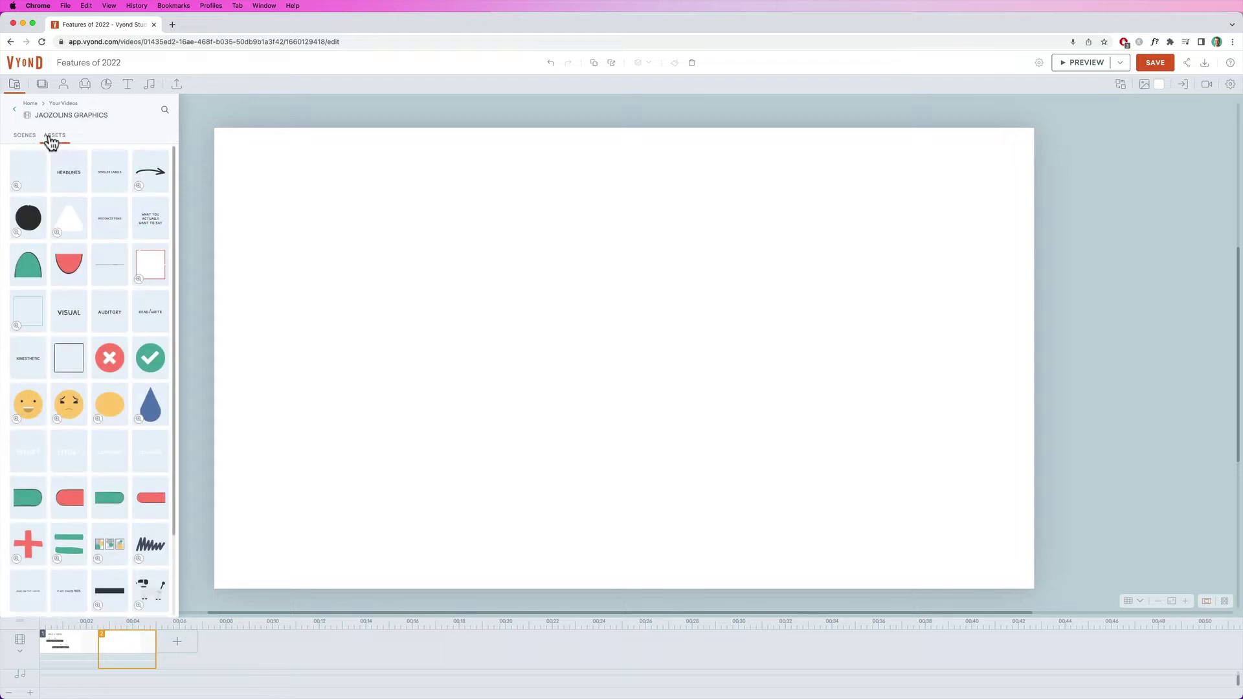
pyautogui.scroll(-3, 110, 337)
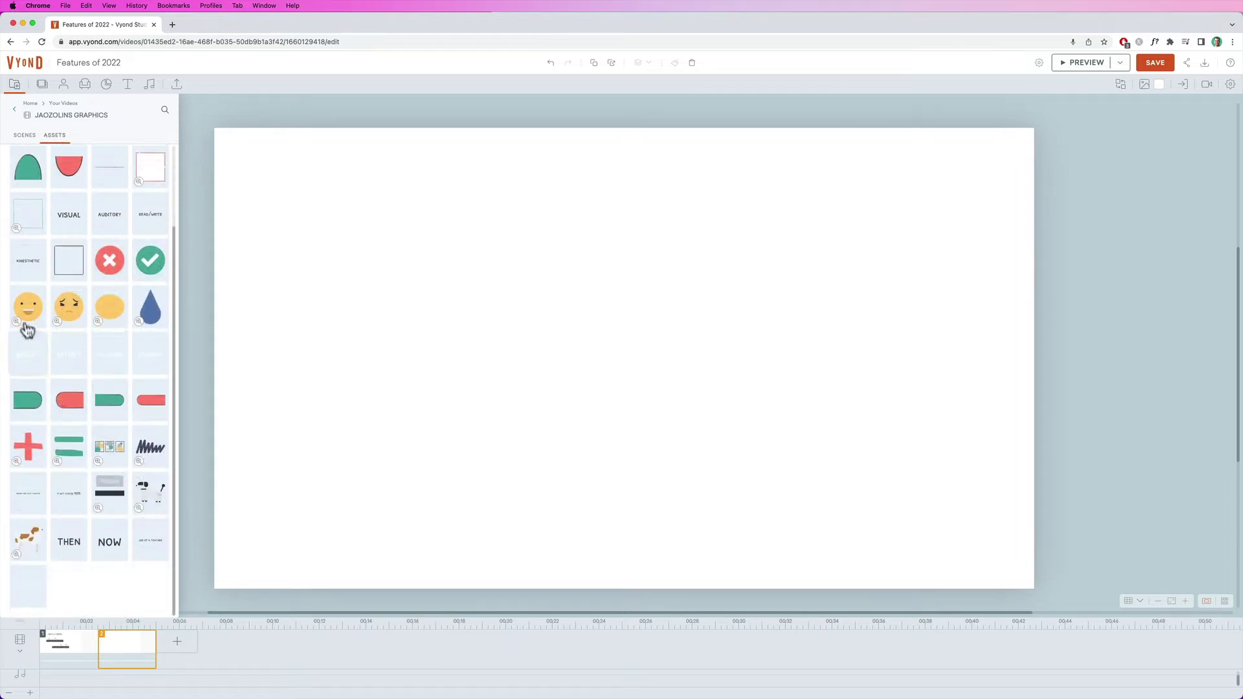
pyautogui.click(27, 538)
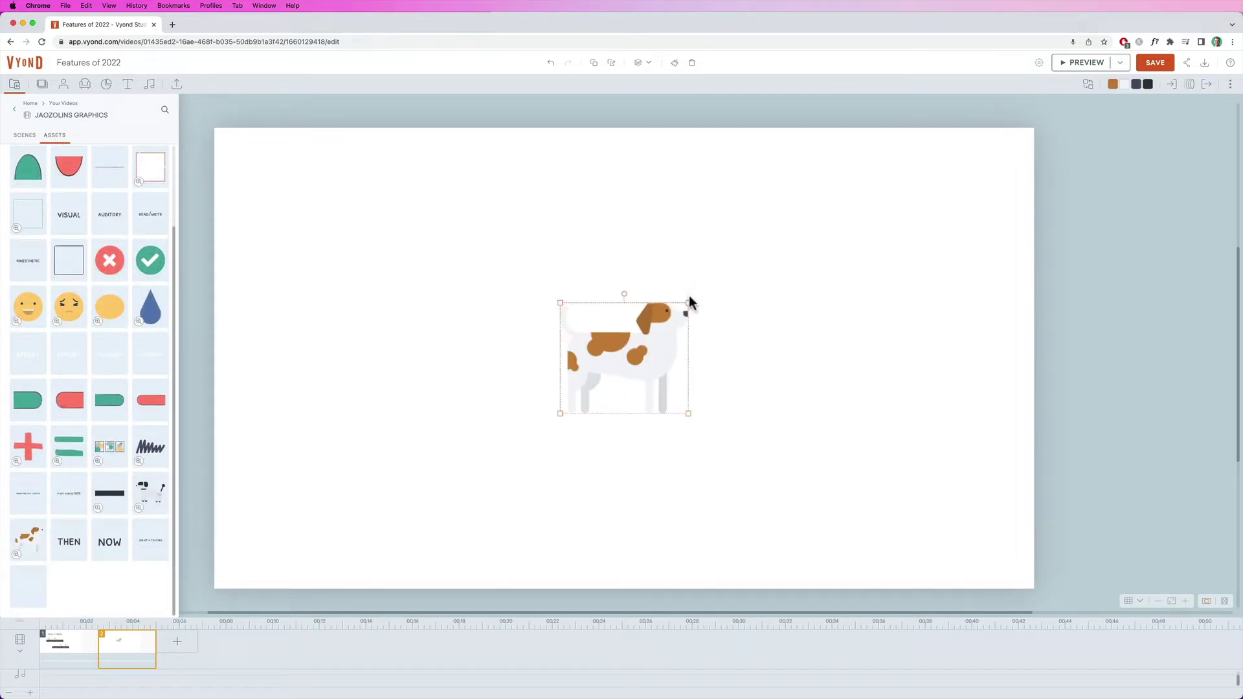
pyautogui.moveTo(689, 302); pyautogui.dragTo(860, 244)
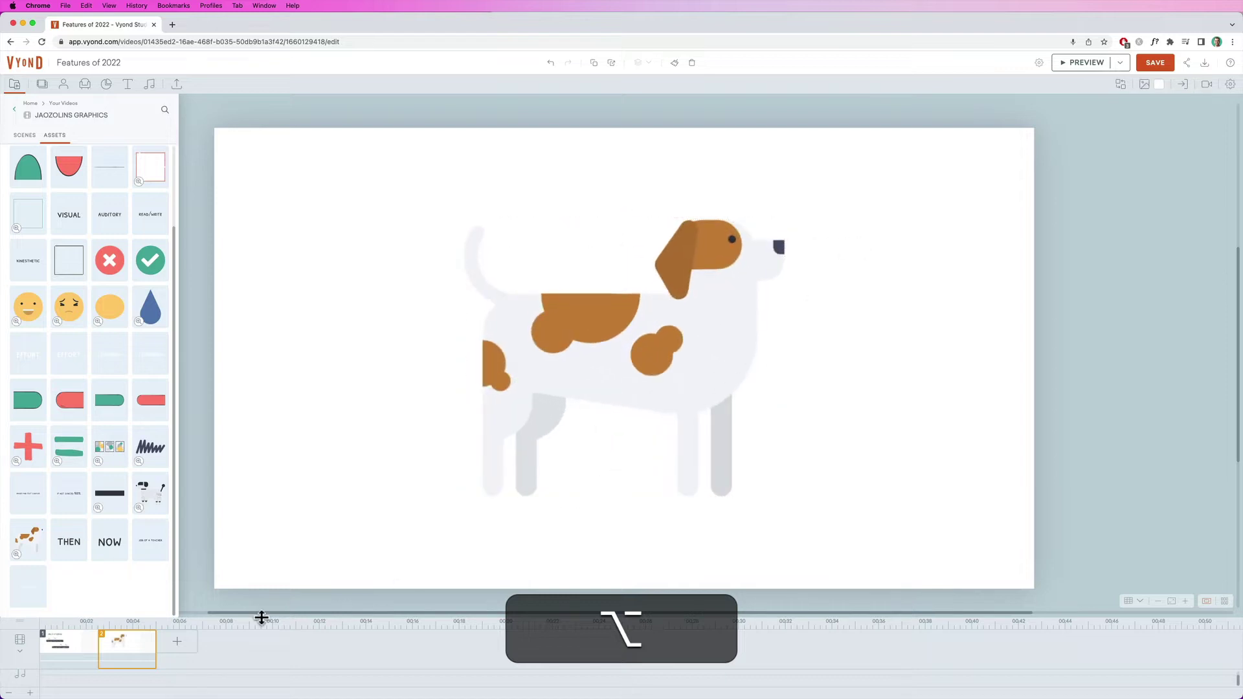
# Move the brown-spotted dog in the first scene up, clear of the dark quote box.
pyautogui.click(75, 652)
pyautogui.moveTo(407, 313); pyautogui.dragTo(388, 279)
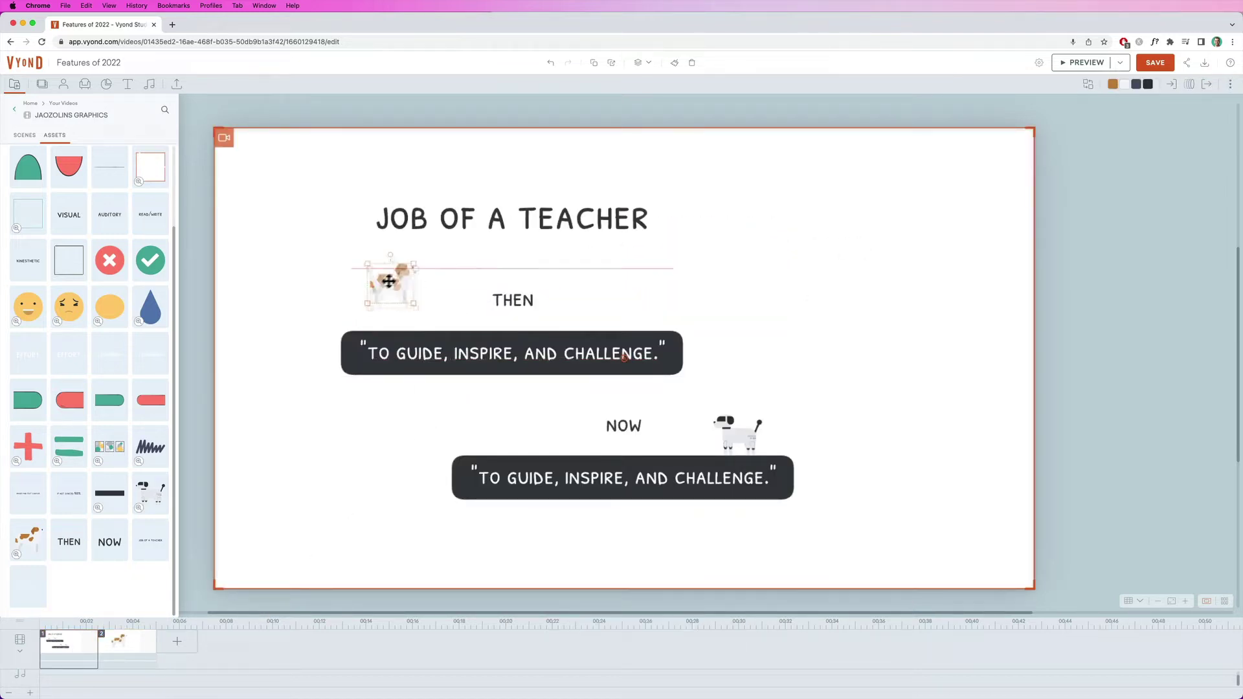
# Open the 3.3. Features vs. Benefits video from the Strong Scripts folder in Your Videos.
pyautogui.click(30, 105)
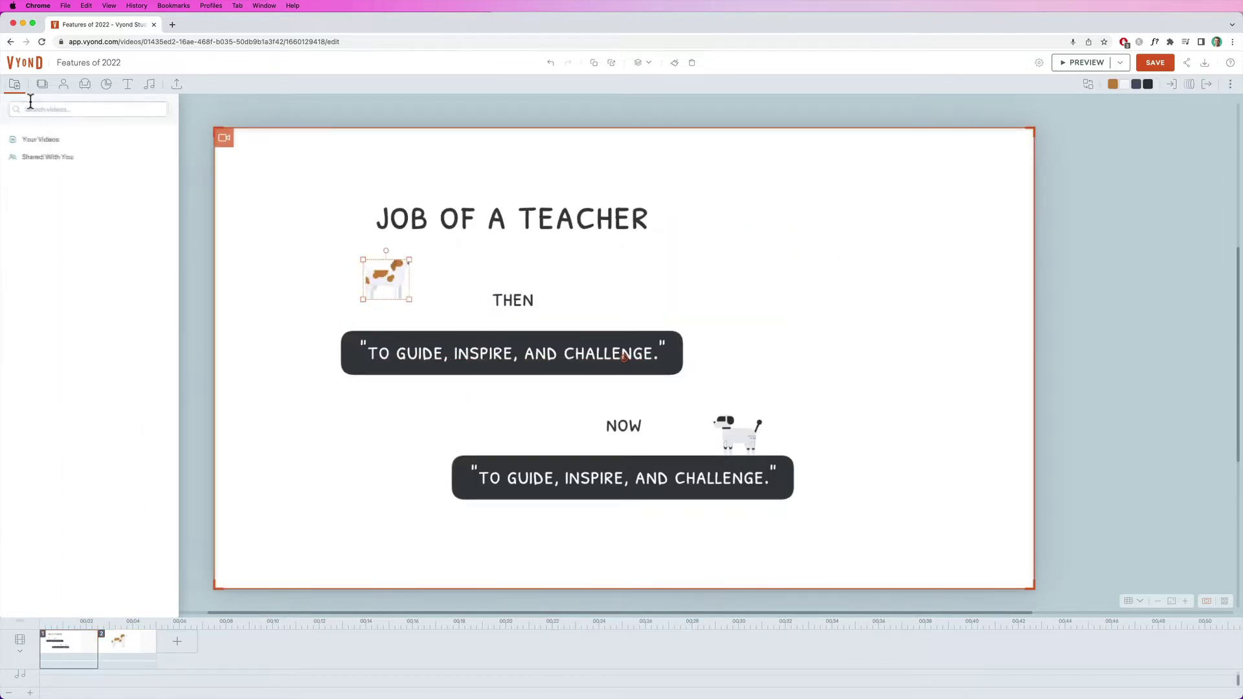
pyautogui.click(57, 139)
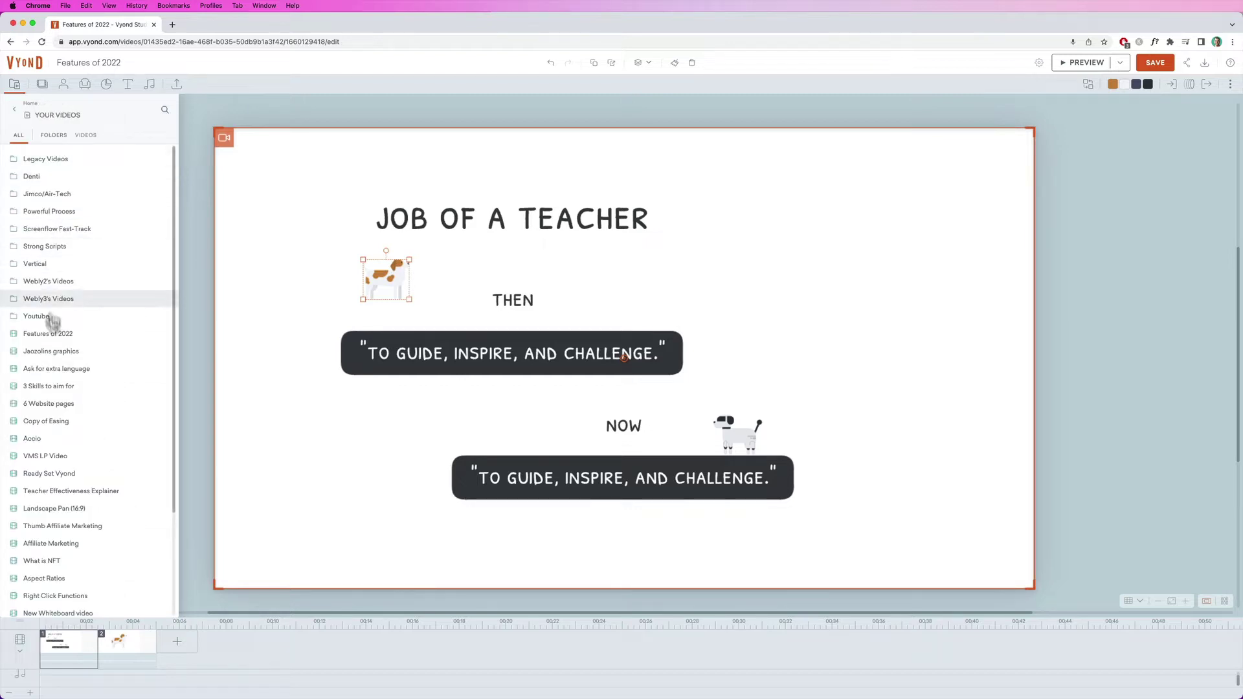
pyautogui.click(76, 246)
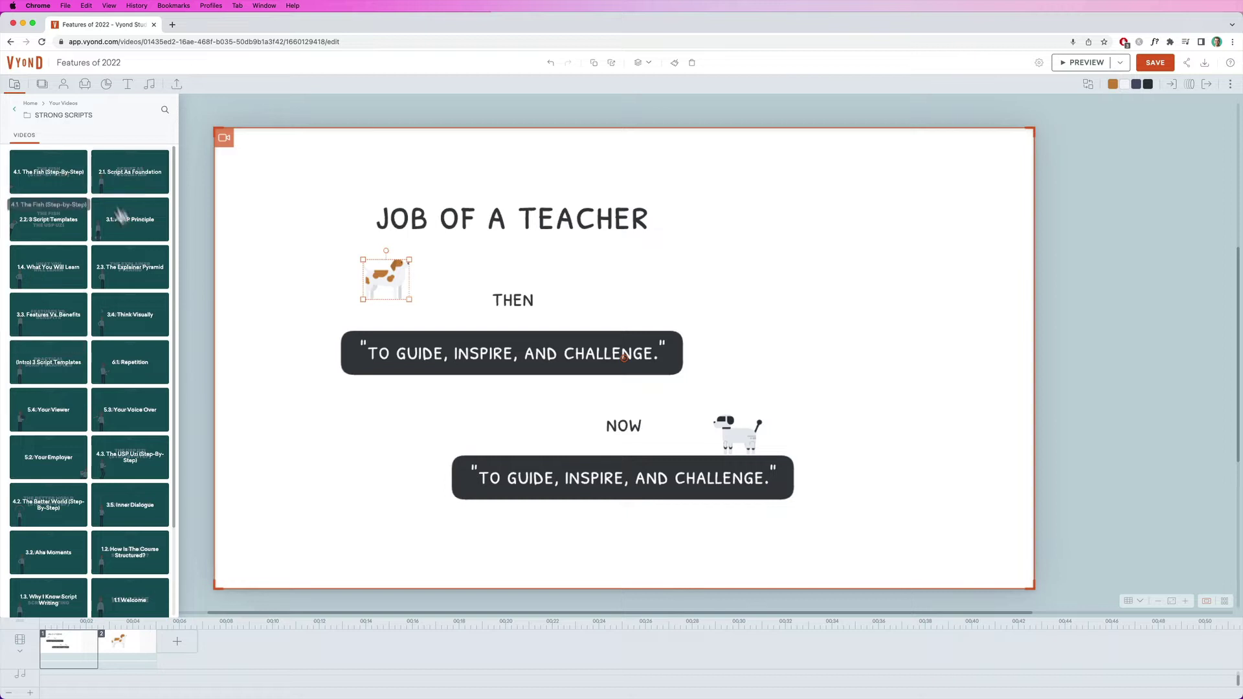
pyautogui.click(58, 306)
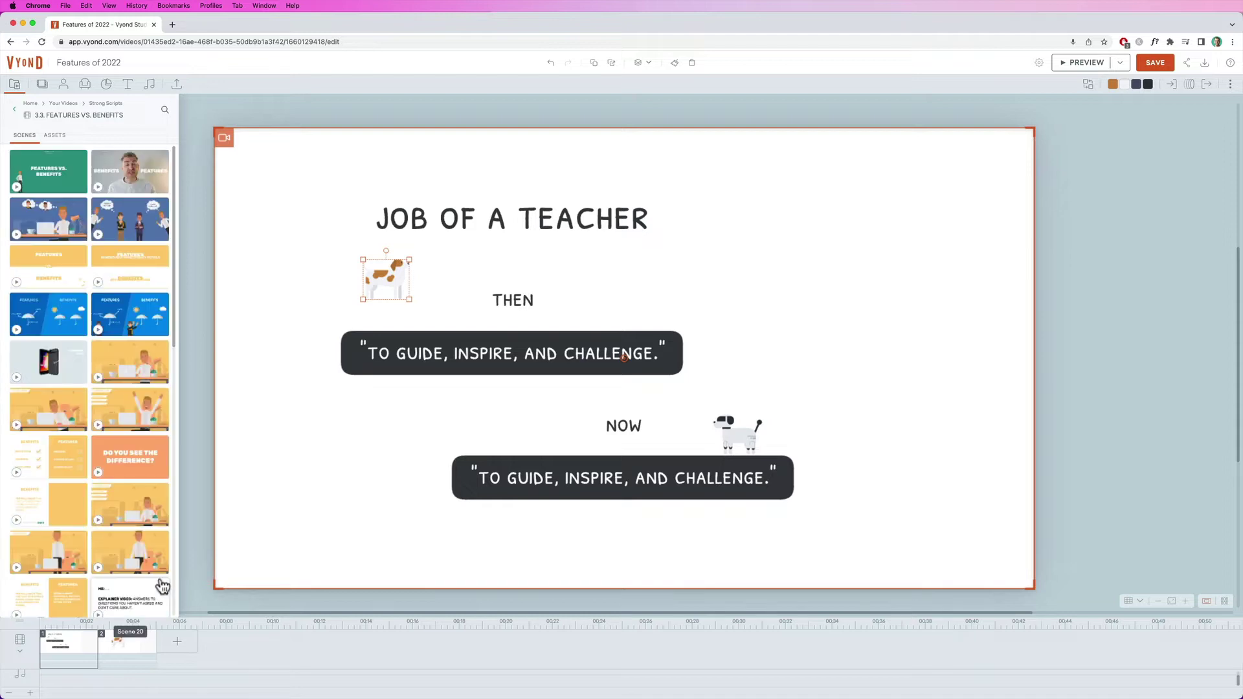
# Add a blank third scene, trying the office scene in it before replacing it with the Benefits and Features medicine comparison scene.
pyautogui.moveTo(178, 645)
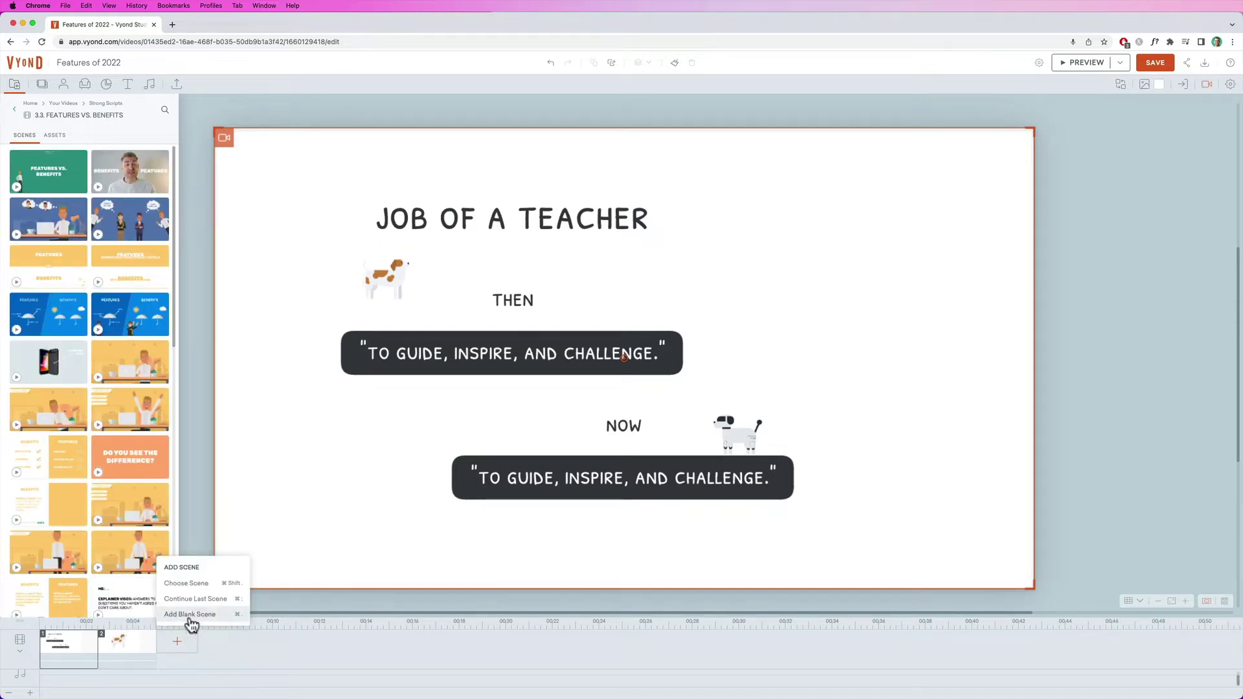
pyautogui.click(189, 615)
pyautogui.scroll(-5, 133, 479)
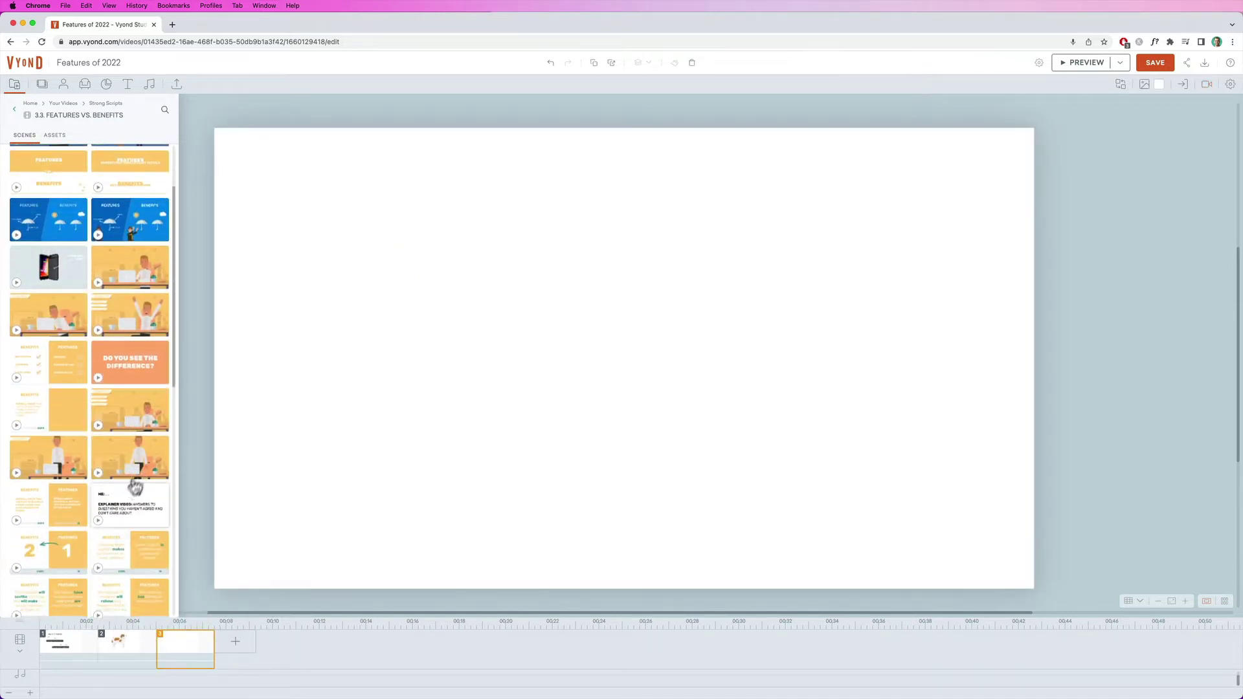
pyautogui.click(131, 425)
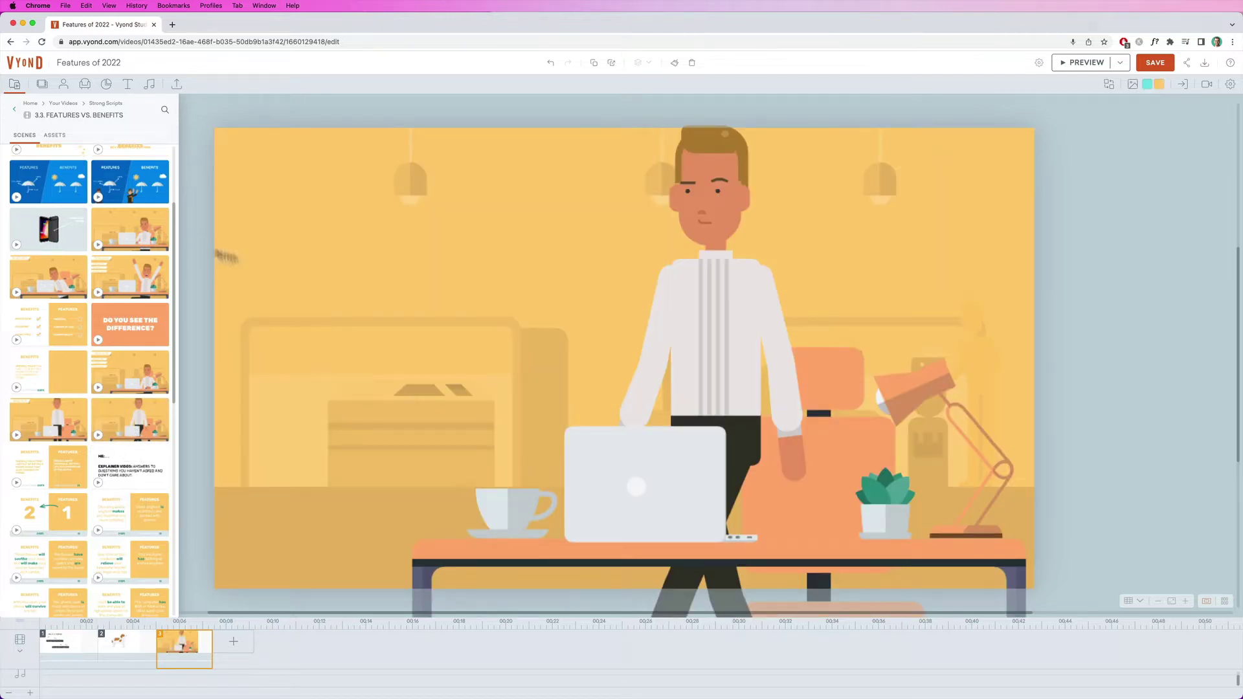
pyautogui.click(145, 562)
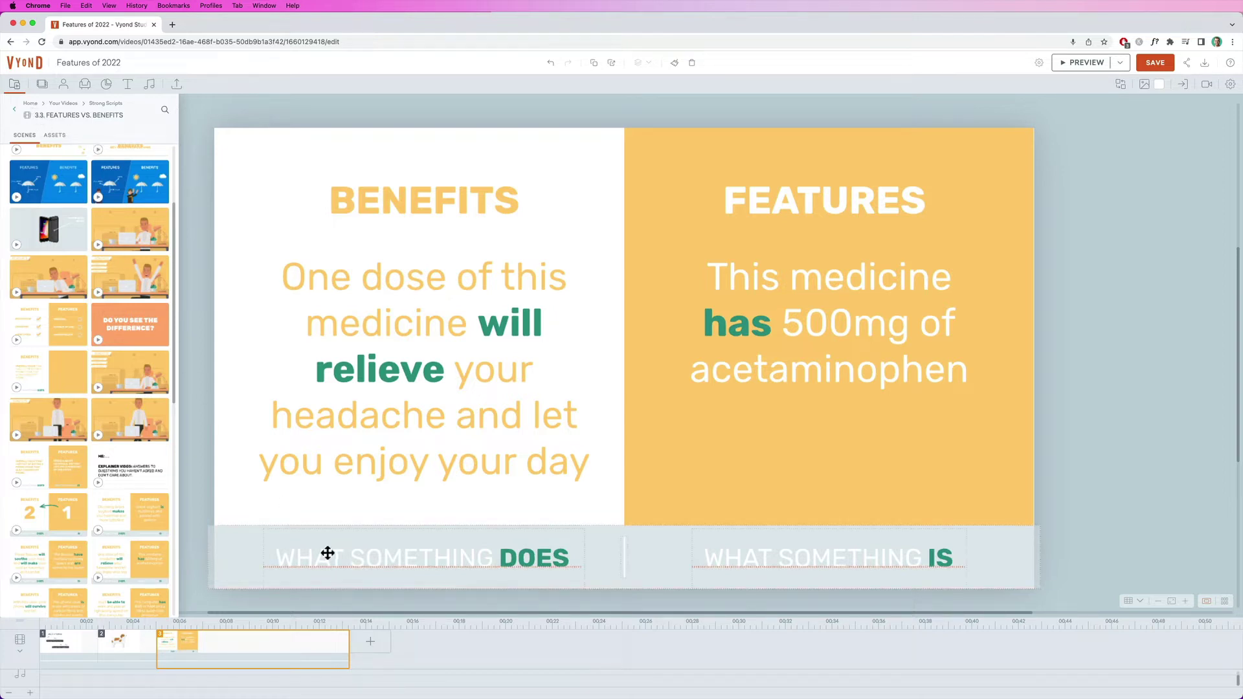
# Add a blank fourth scene and search the scene library by image using dog.png.
pyautogui.click(370, 641)
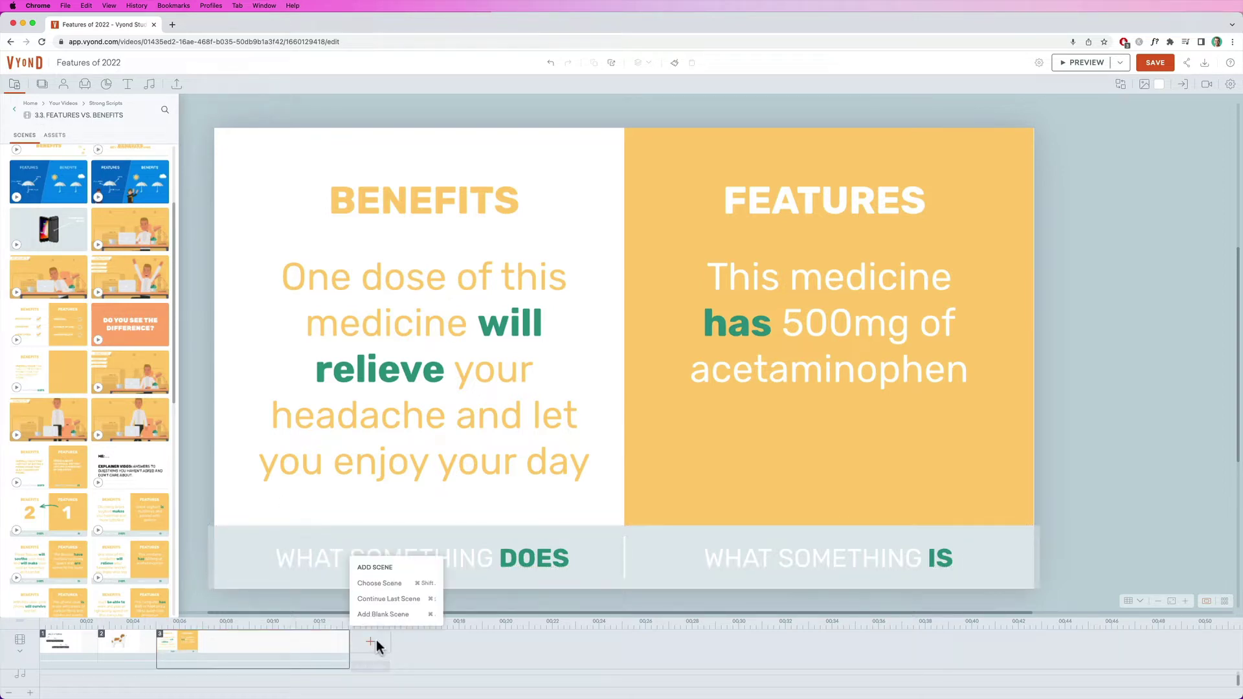
pyautogui.click(392, 615)
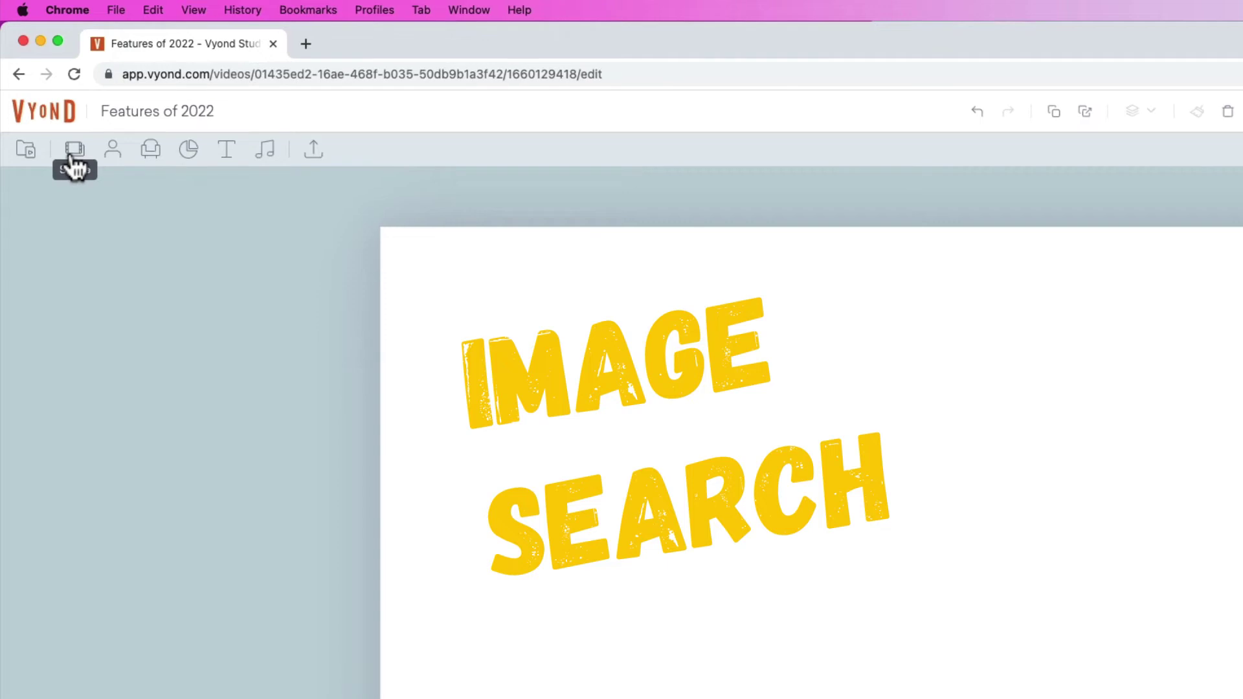
pyautogui.click(73, 152)
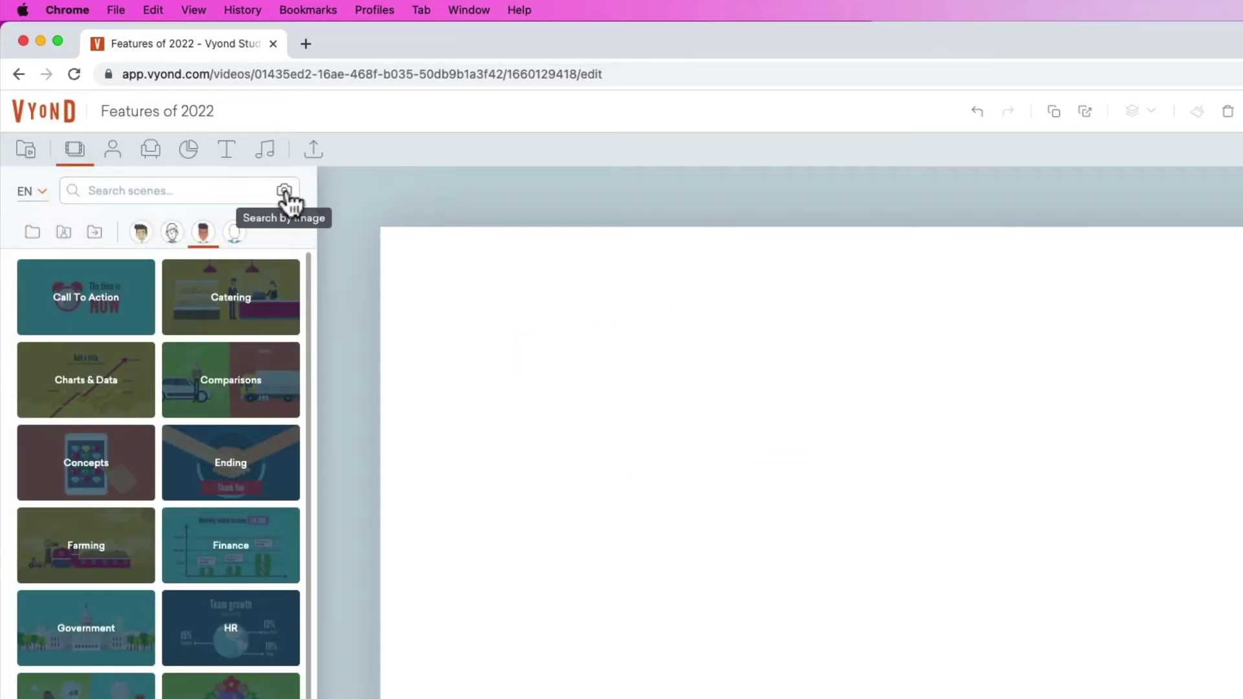
pyautogui.click(176, 190)
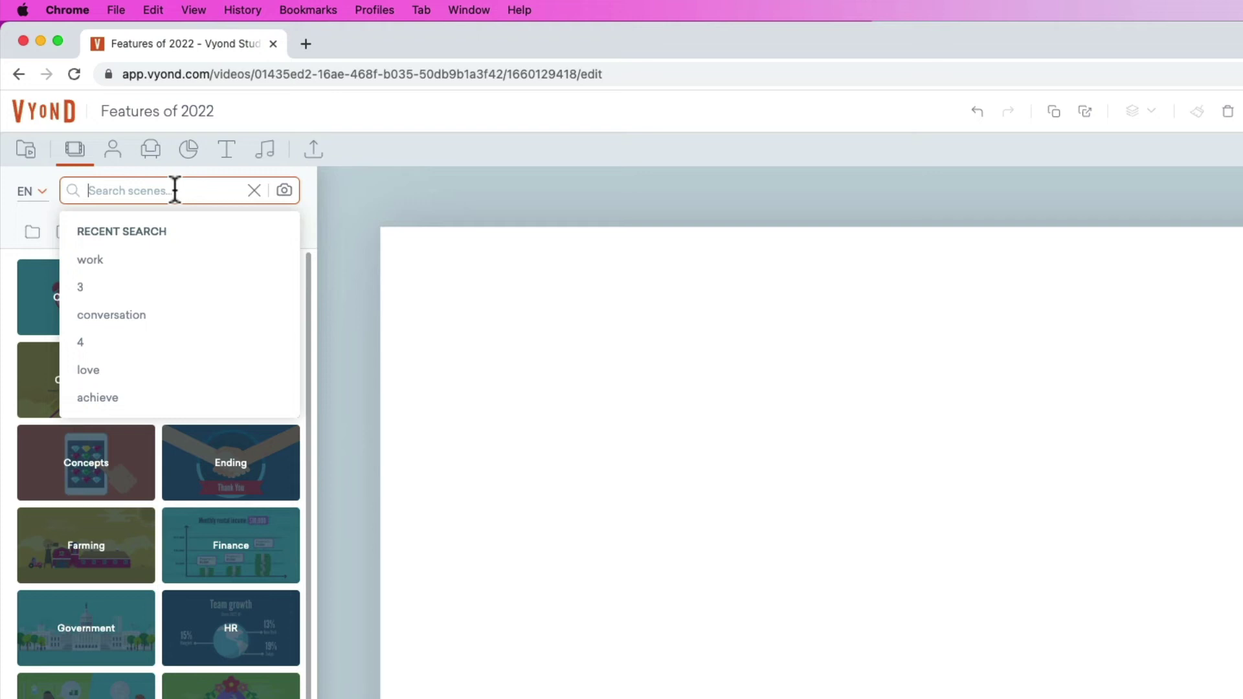
pyautogui.click(283, 191)
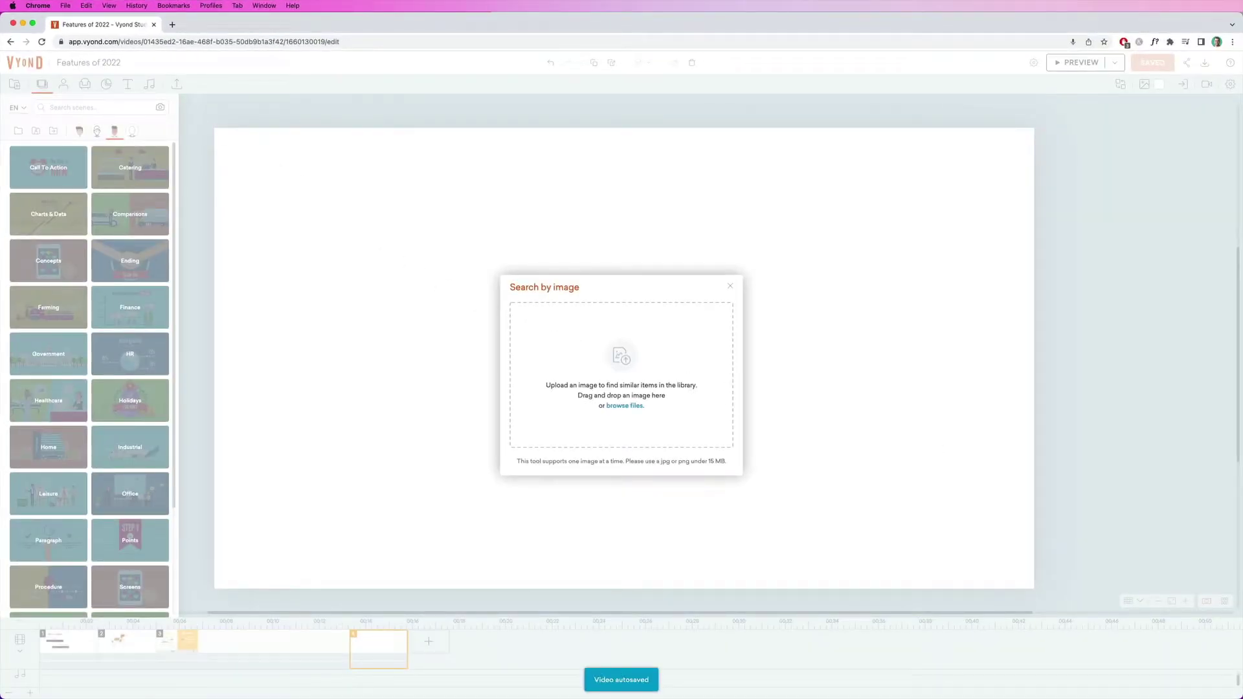
pyautogui.press('super+Tab')
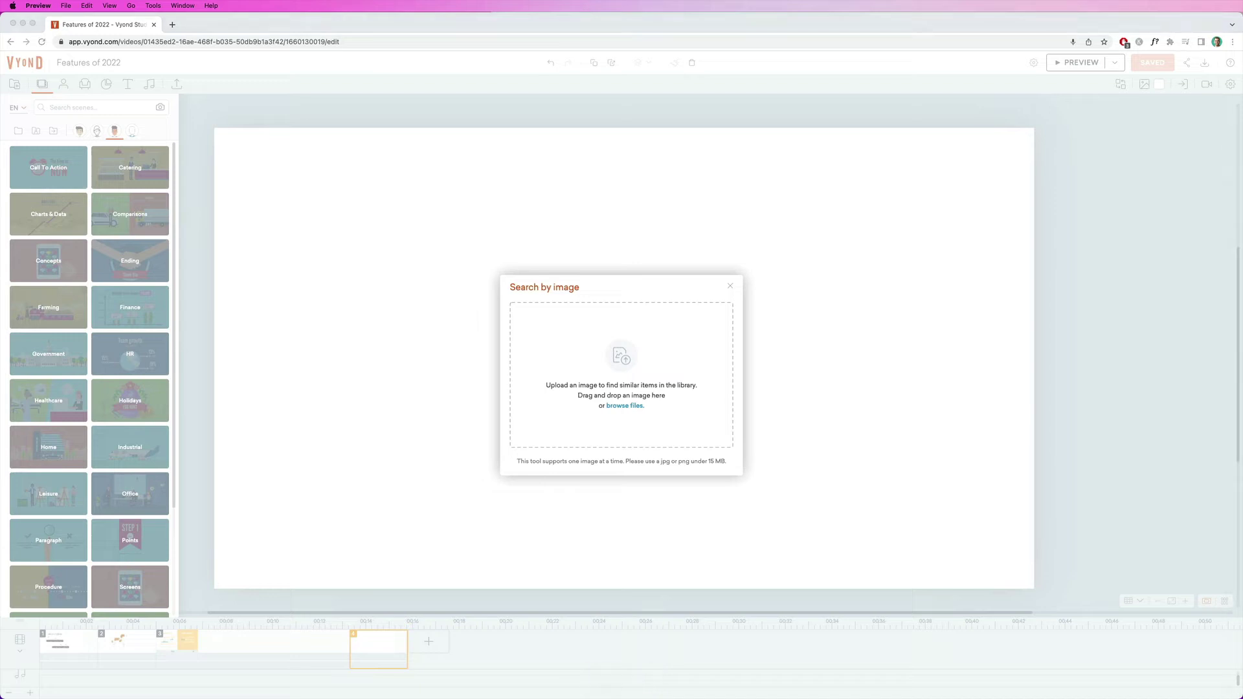
pyautogui.moveTo(1239, 447); pyautogui.dragTo(619, 376)
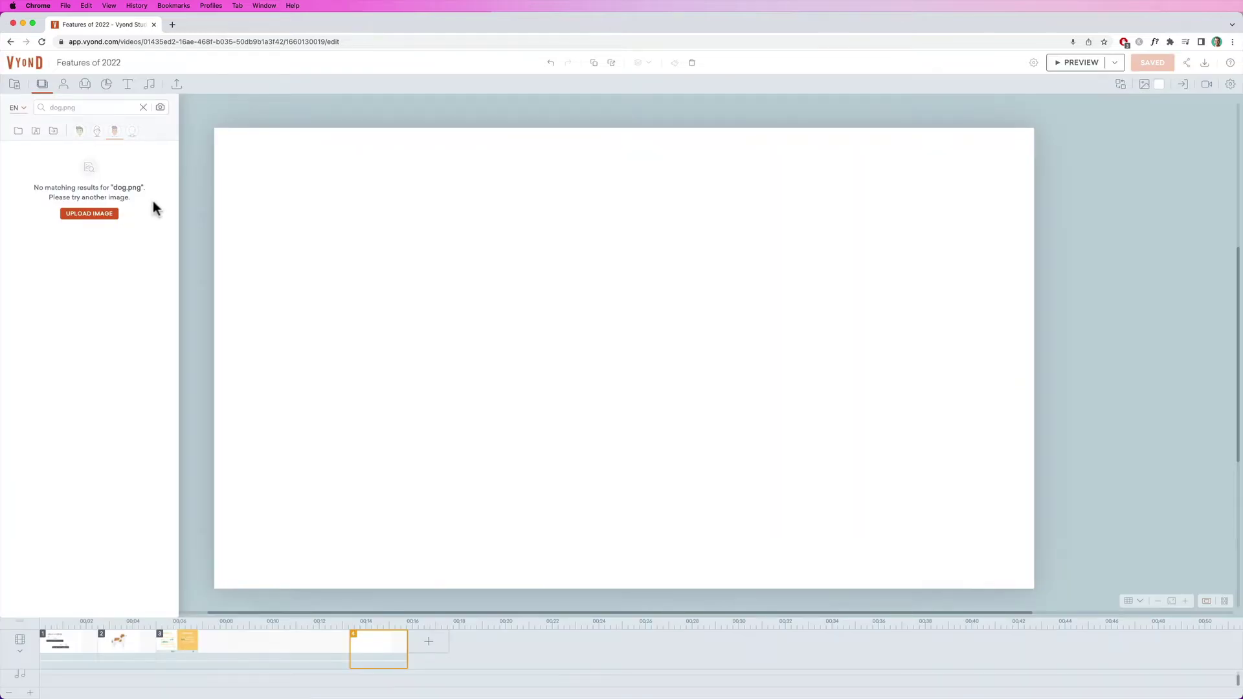
# Try the Park scene from a "dog" text search in the fourth scene and clear the scene again.
pyautogui.click(143, 107)
pyautogui.click(118, 107)
pyautogui.write('dog')
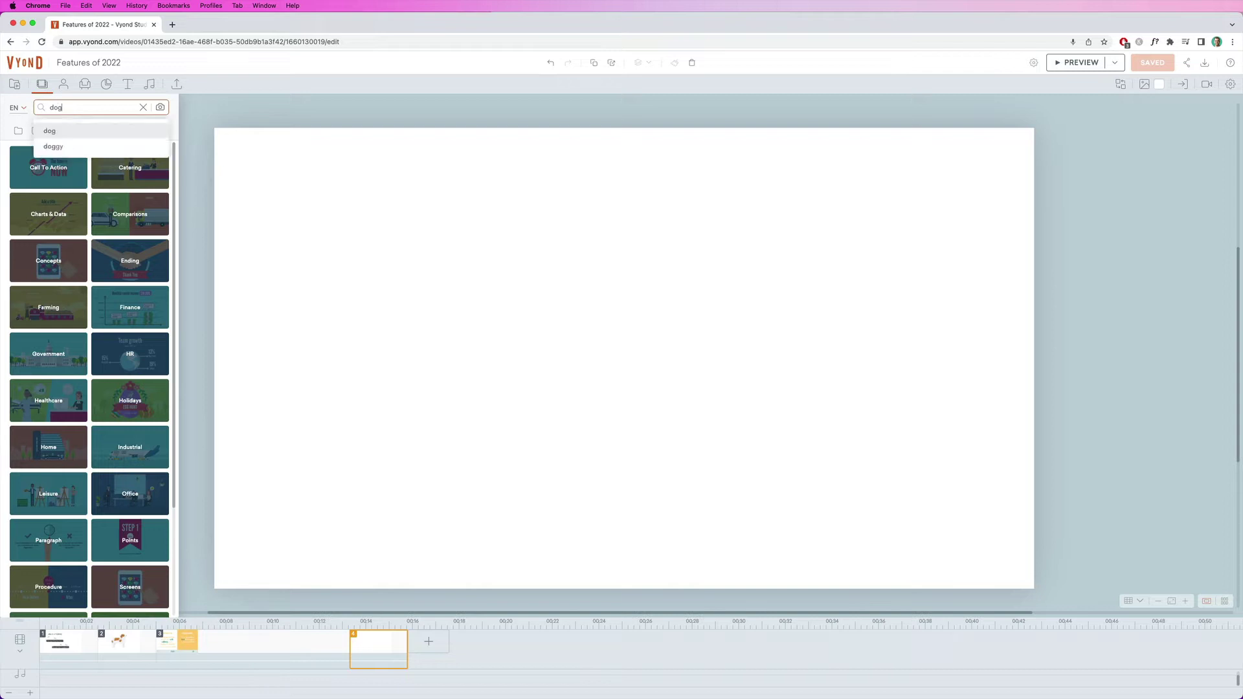
pyautogui.press('Return')
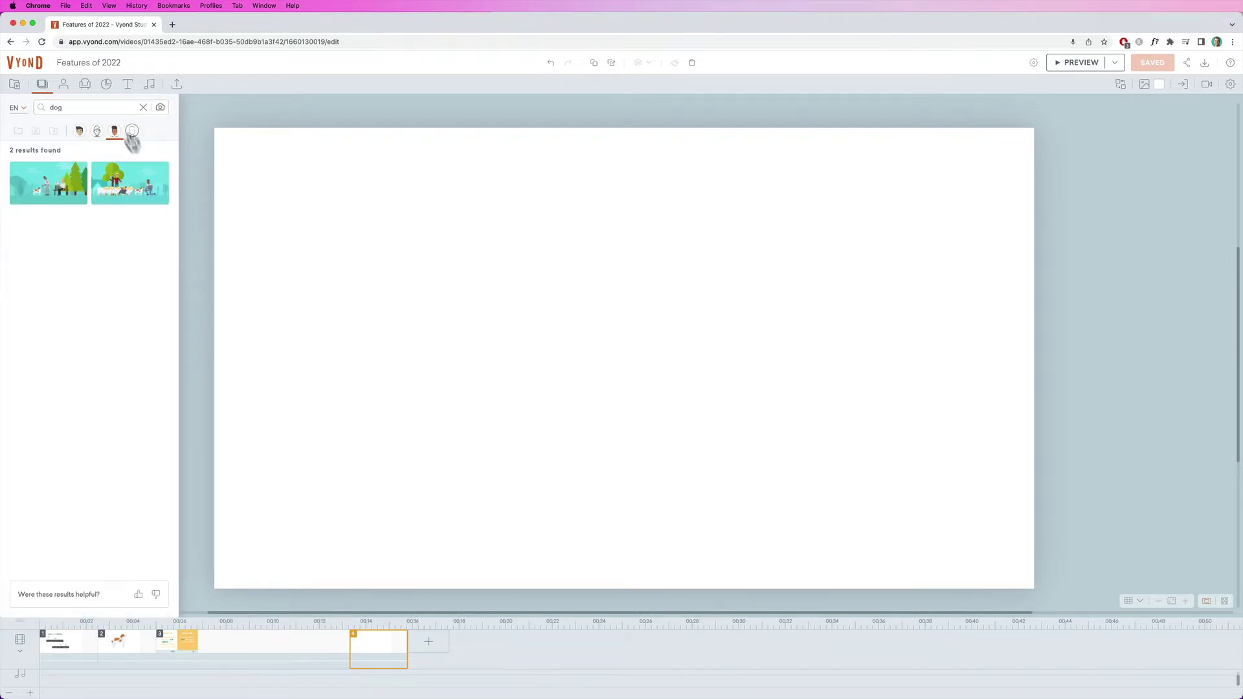
pyautogui.click(71, 187)
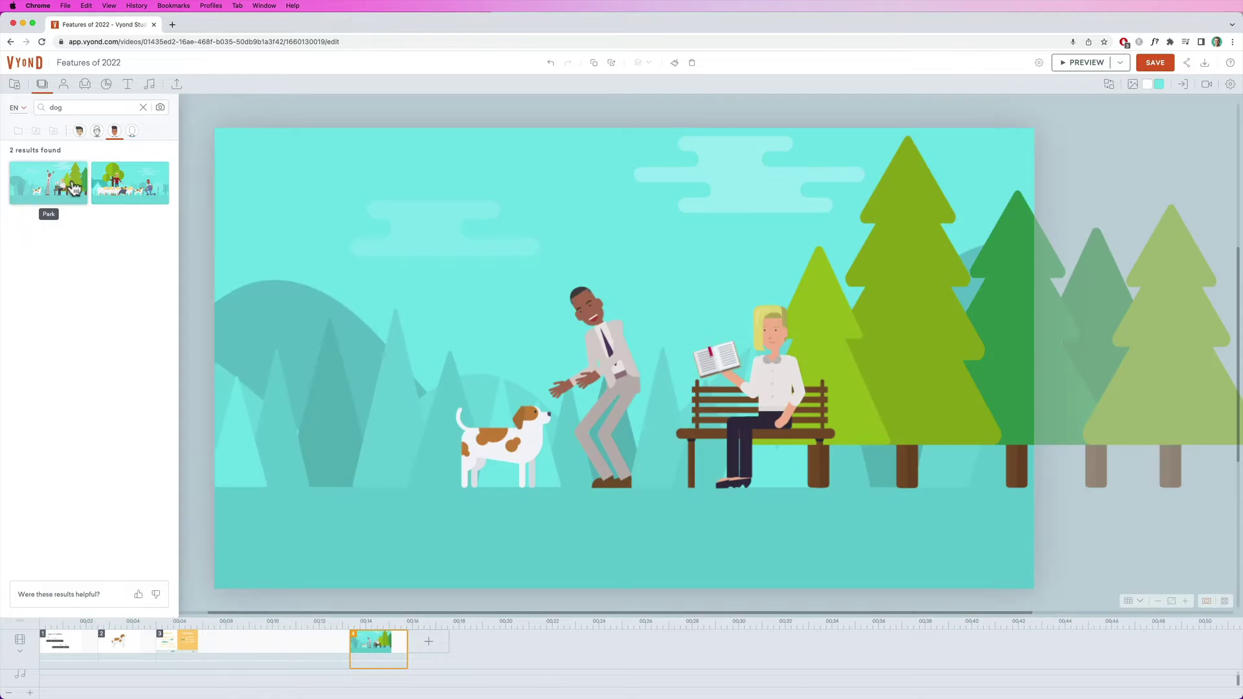
pyautogui.rightClick(373, 649)
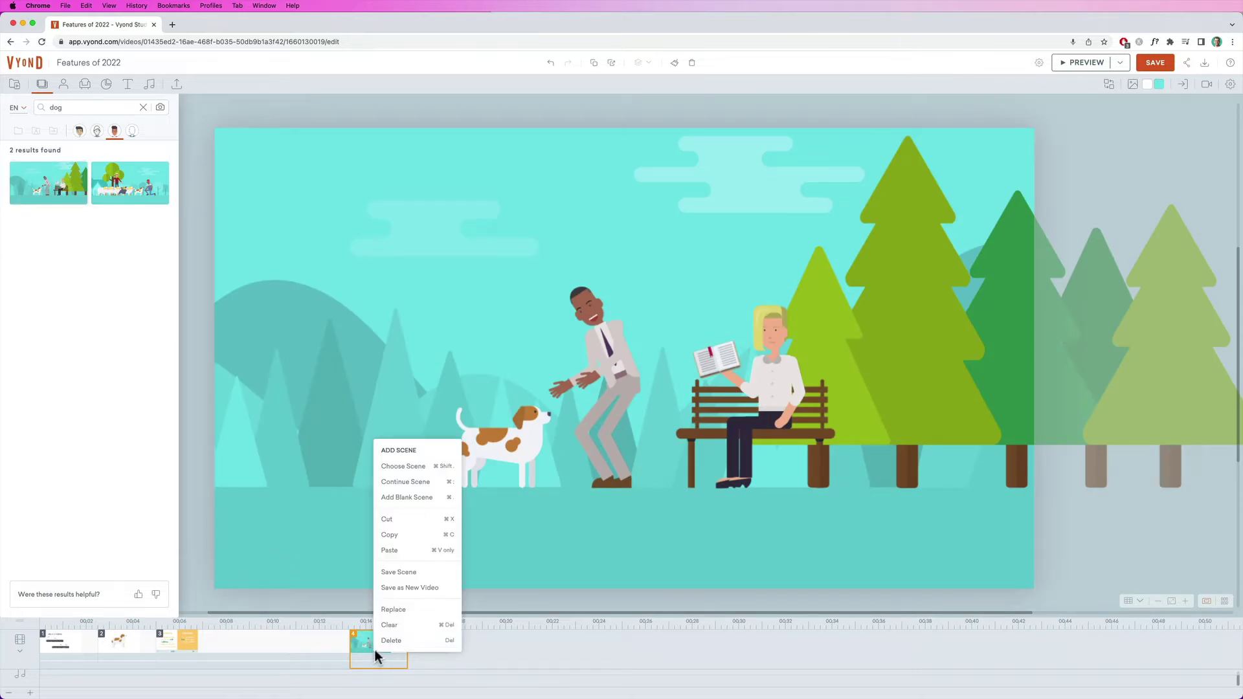
pyautogui.click(406, 625)
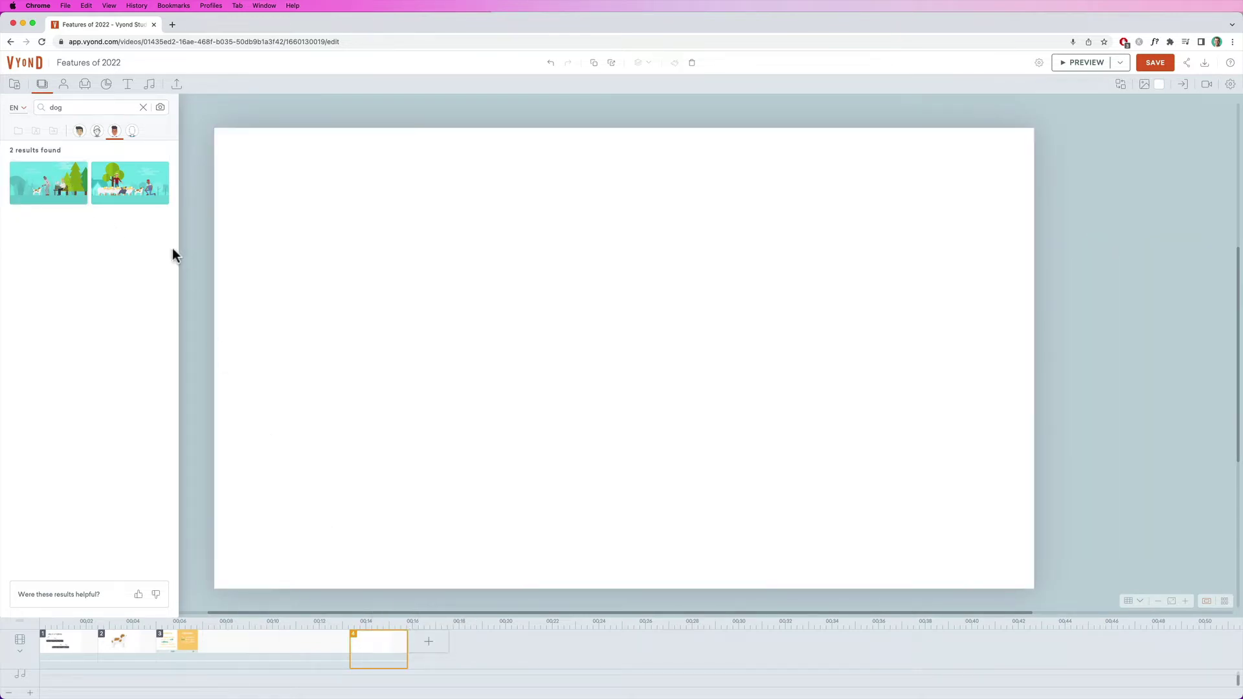
# Search the prop library by image using dog.png instead of the previous "square" search.
pyautogui.click(85, 85)
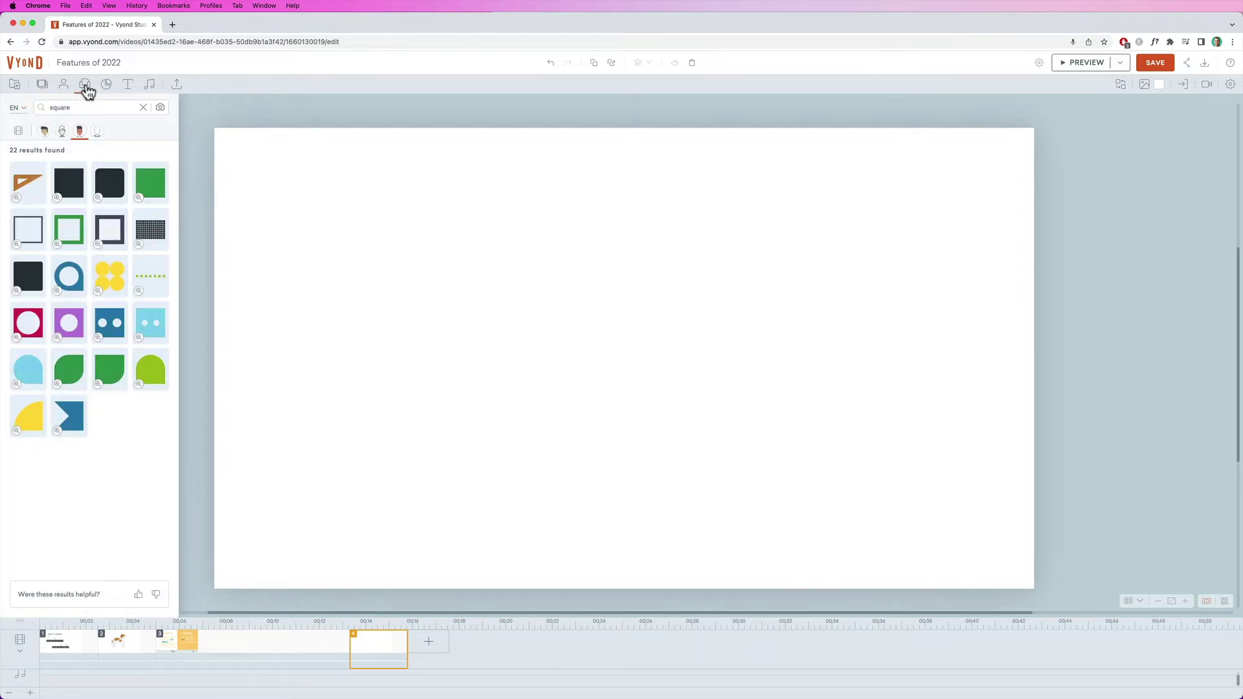
pyautogui.click(143, 108)
pyautogui.click(160, 108)
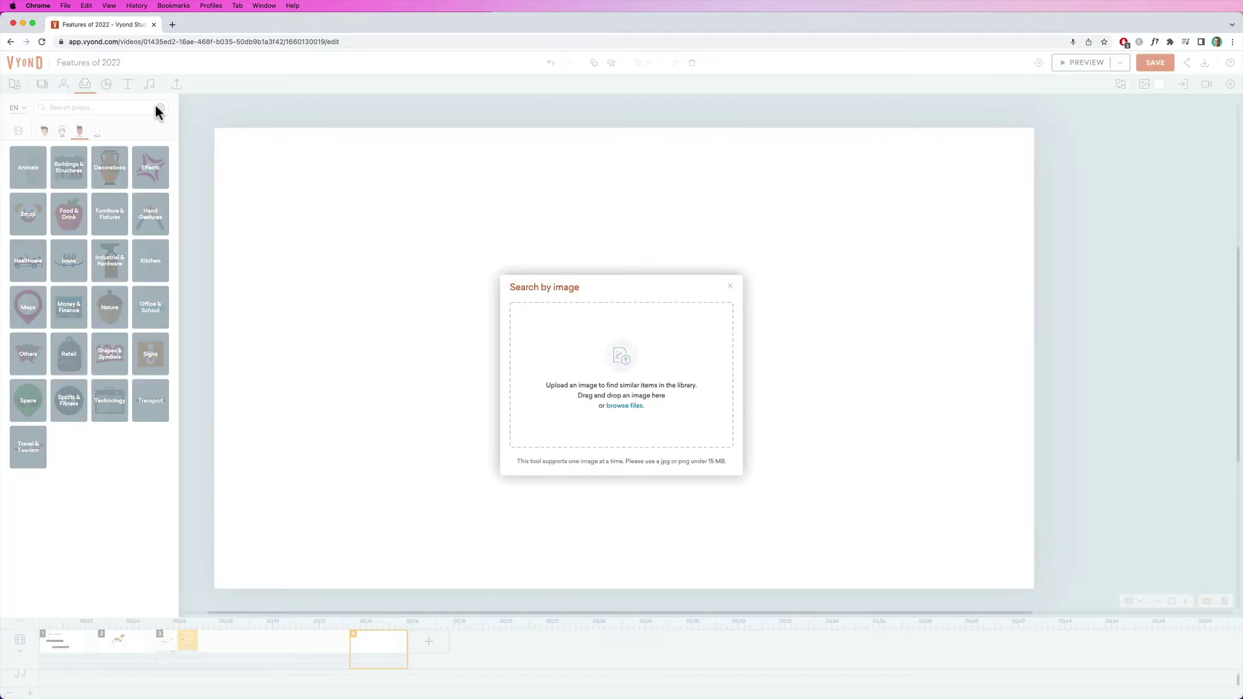
pyautogui.moveTo(1153, 482); pyautogui.dragTo(613, 371)
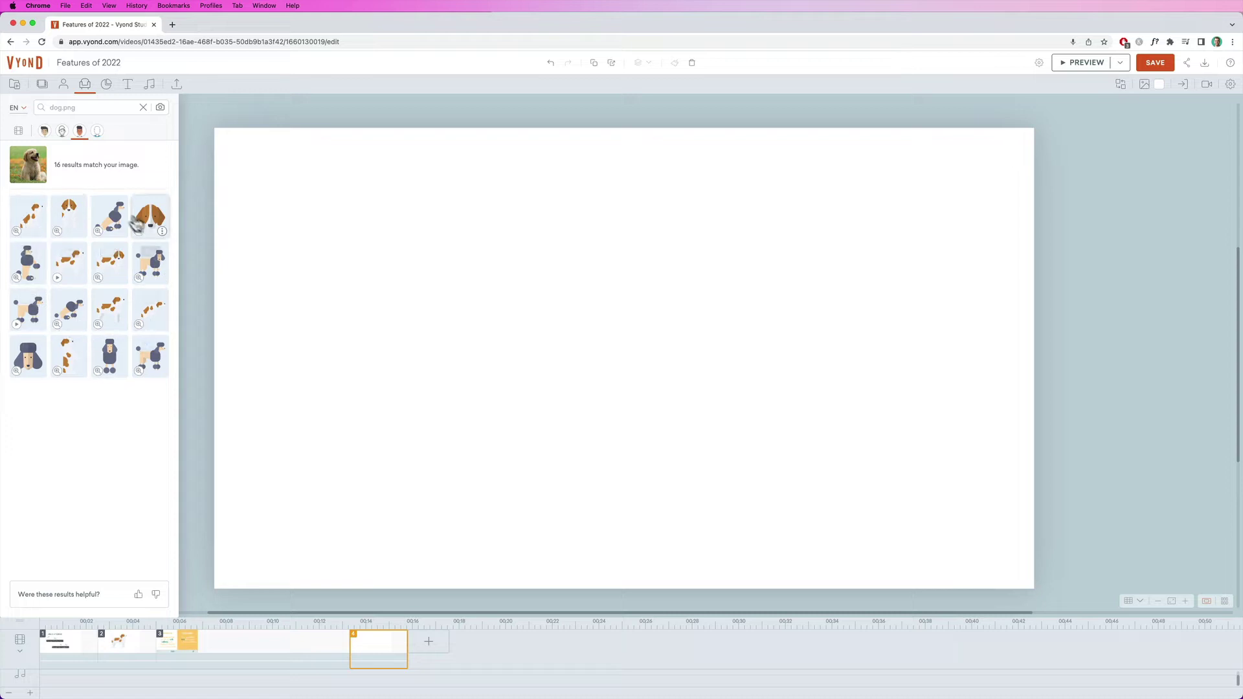
# Replace the dog.png image search in the prop library with a "dog" text search and look through the results.
pyautogui.click(143, 108)
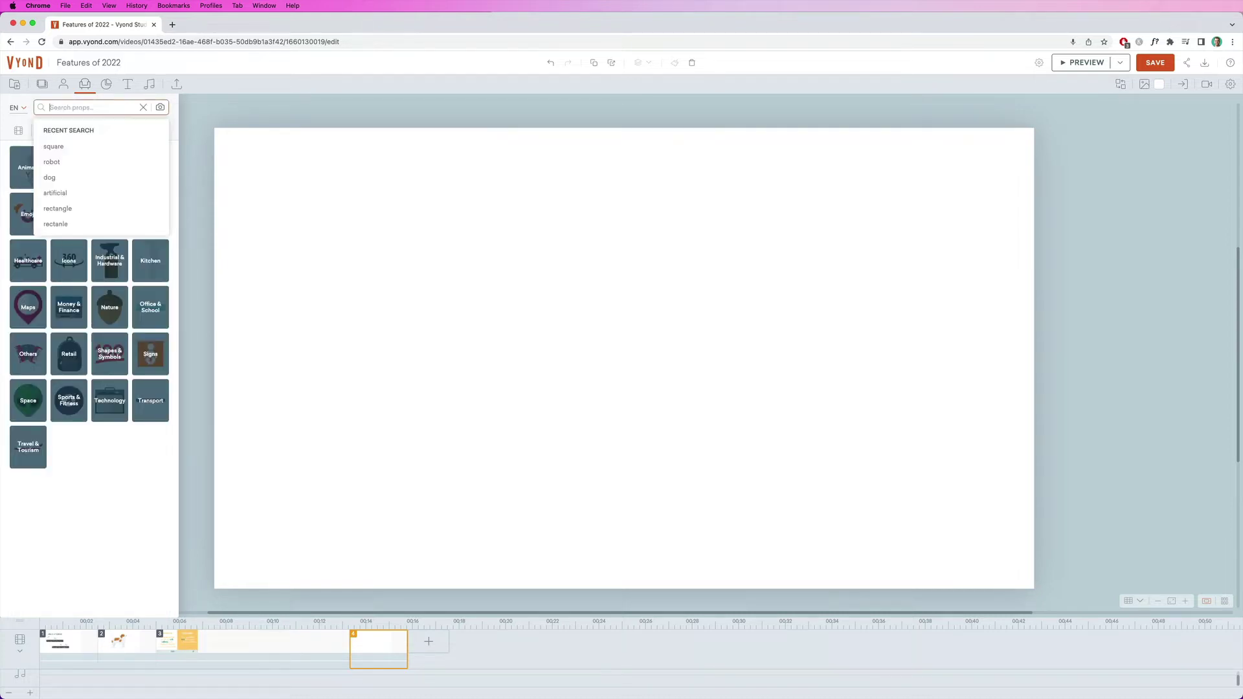
pyautogui.click(49, 178)
pyautogui.scroll(-10, 139, 414)
pyautogui.scroll(10, 117, 291)
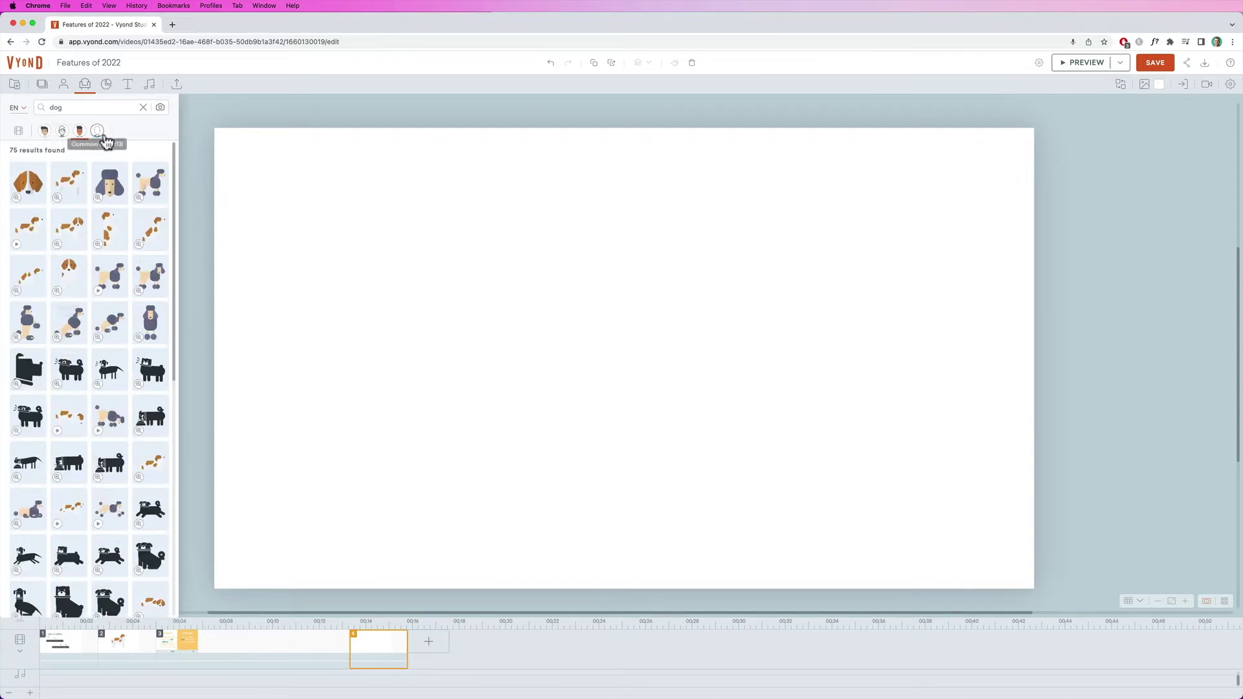
# Search the prop library by image using the flying-robot-dog file found on the Mac with a "robot dog" search.
pyautogui.click(143, 108)
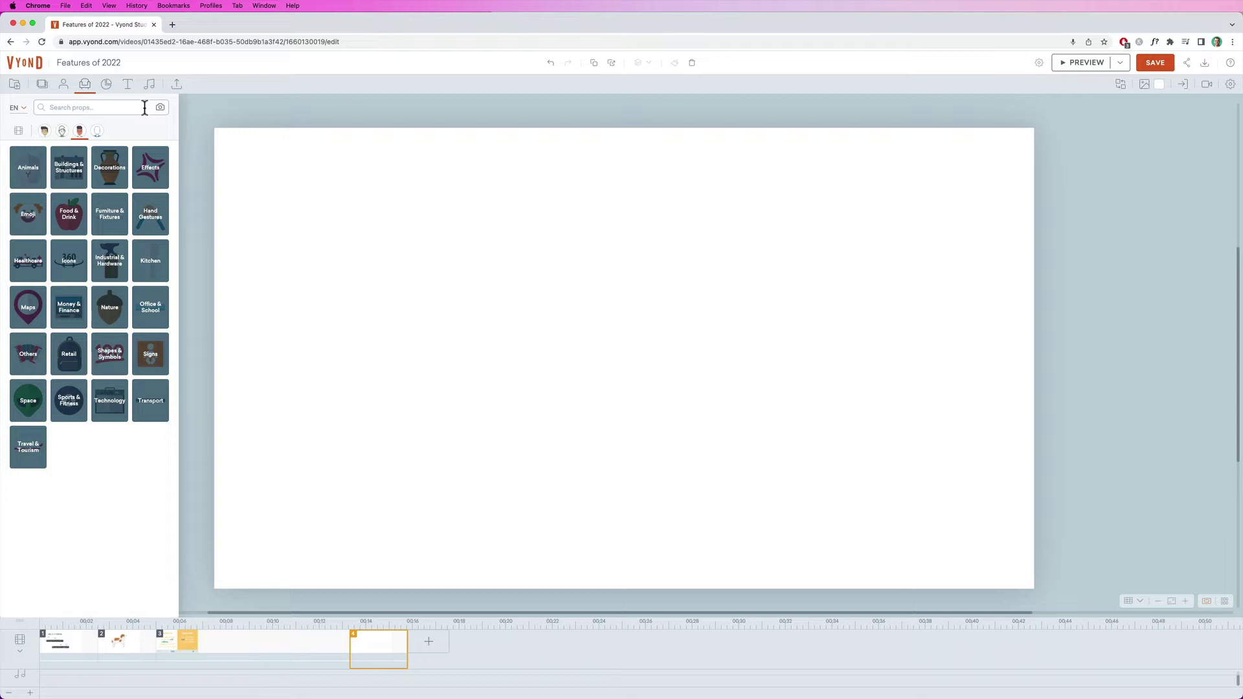
pyautogui.click(161, 108)
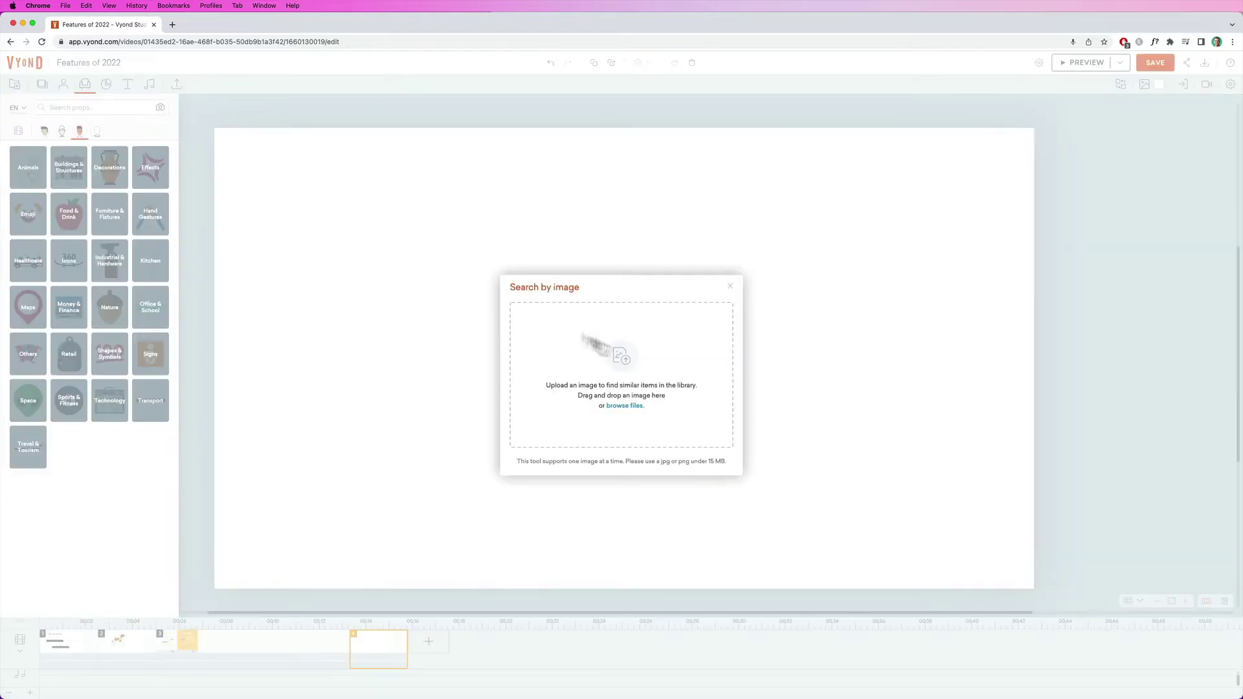
pyautogui.click(624, 406)
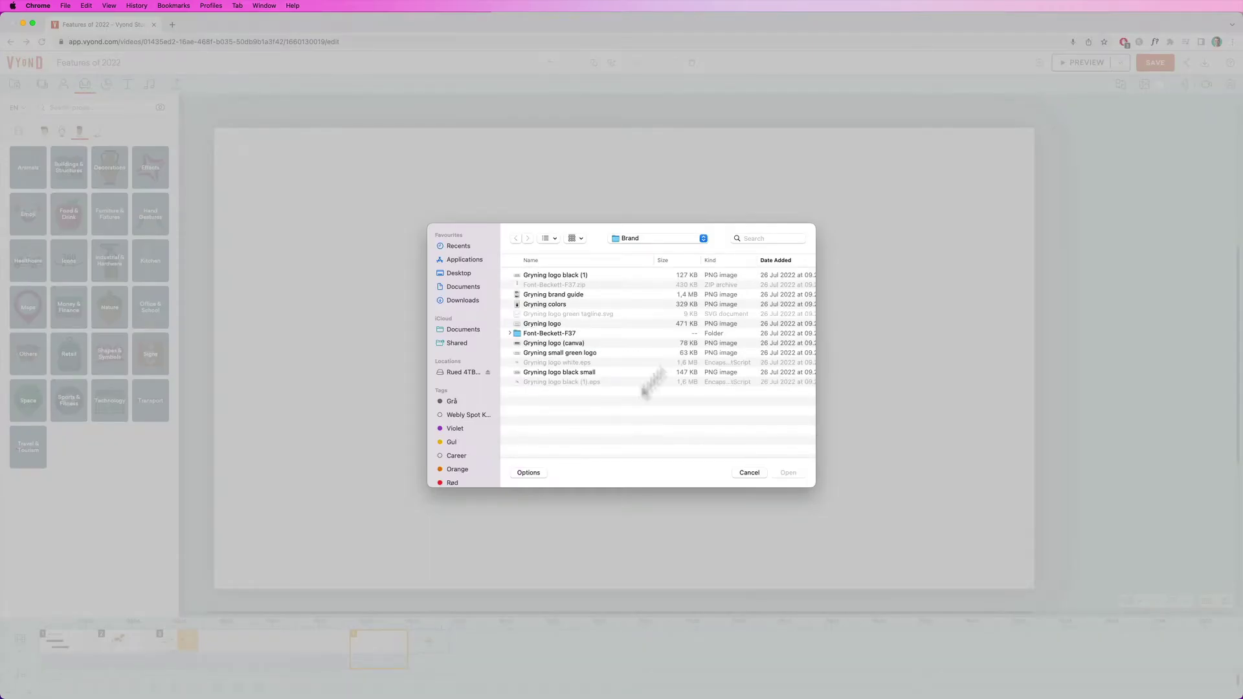
pyautogui.click(761, 238)
pyautogui.write('robot')
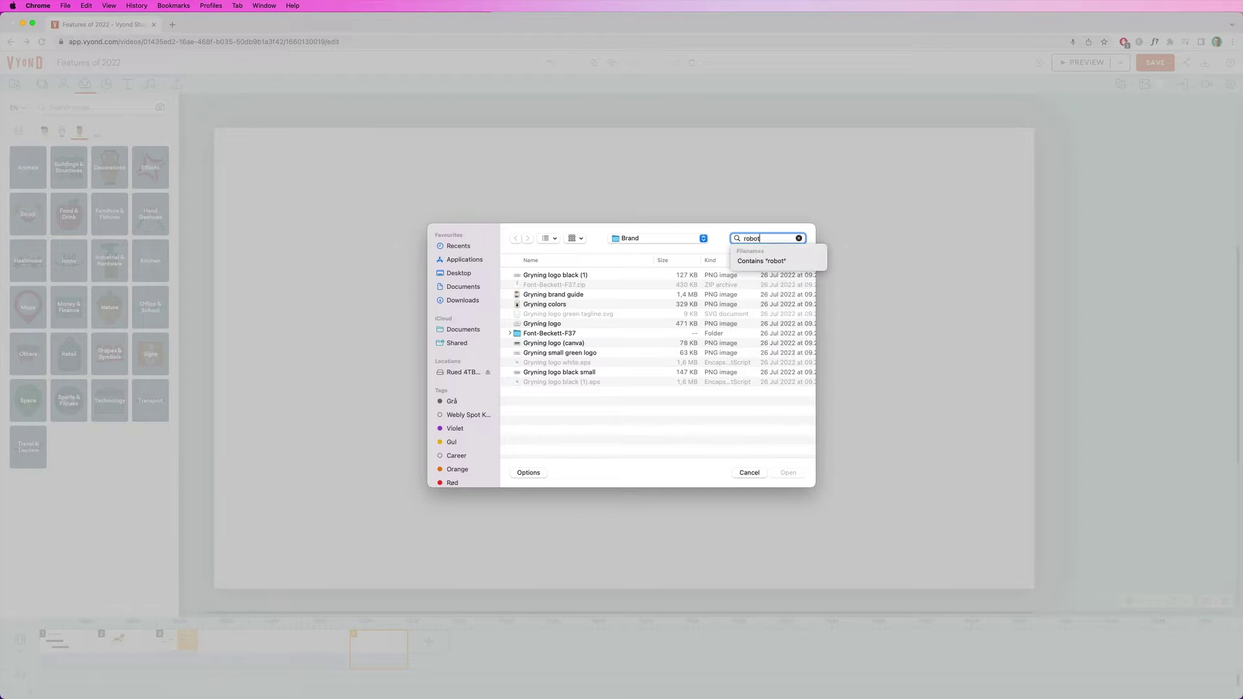
pyautogui.write(' dog')
pyautogui.press('Return')
pyautogui.click(590, 292)
pyautogui.press('space')
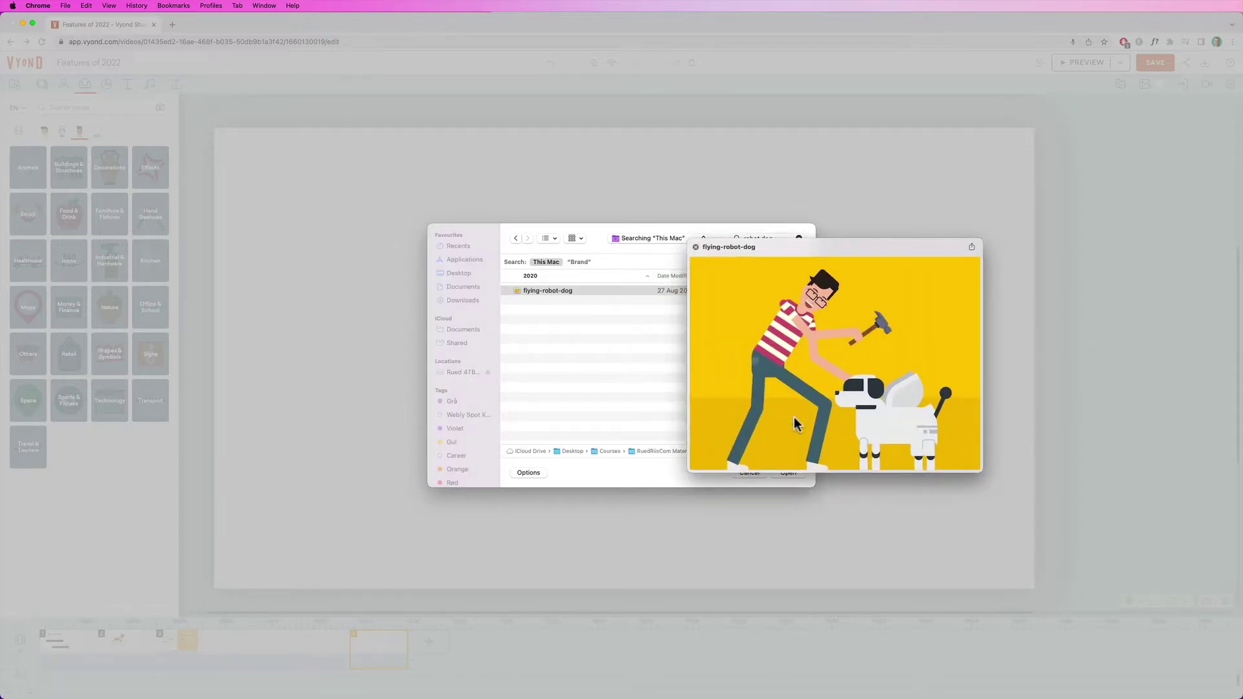
pyautogui.press('space')
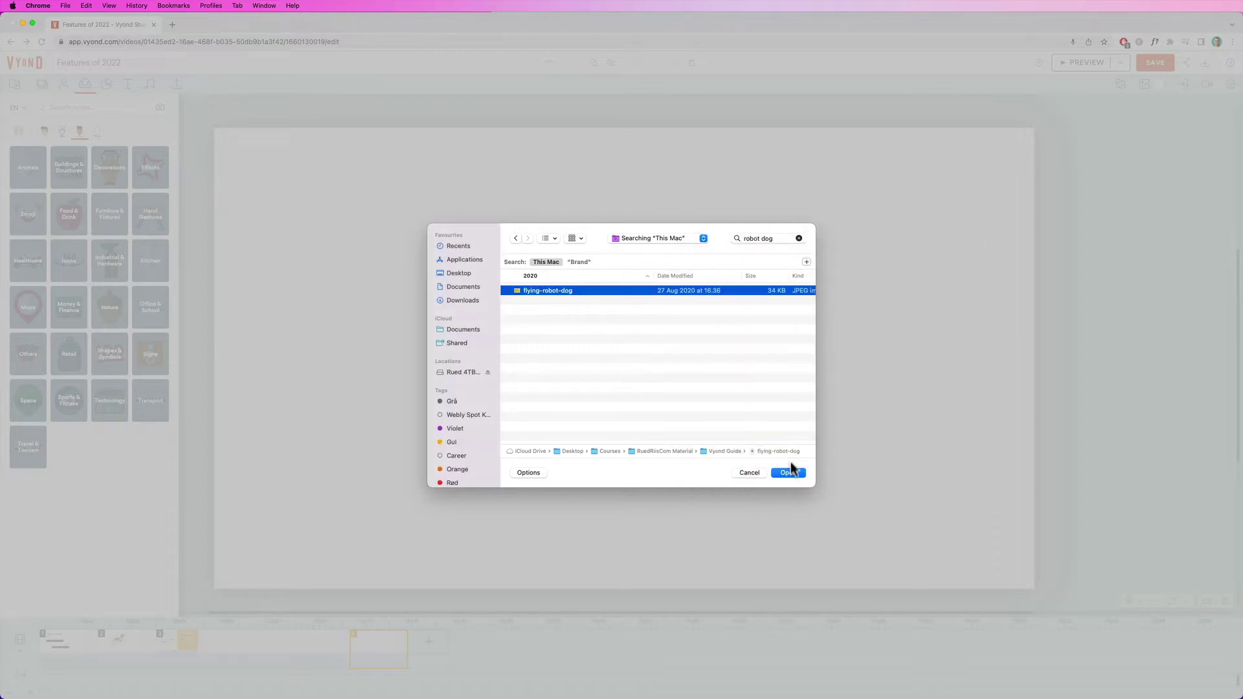
pyautogui.click(789, 472)
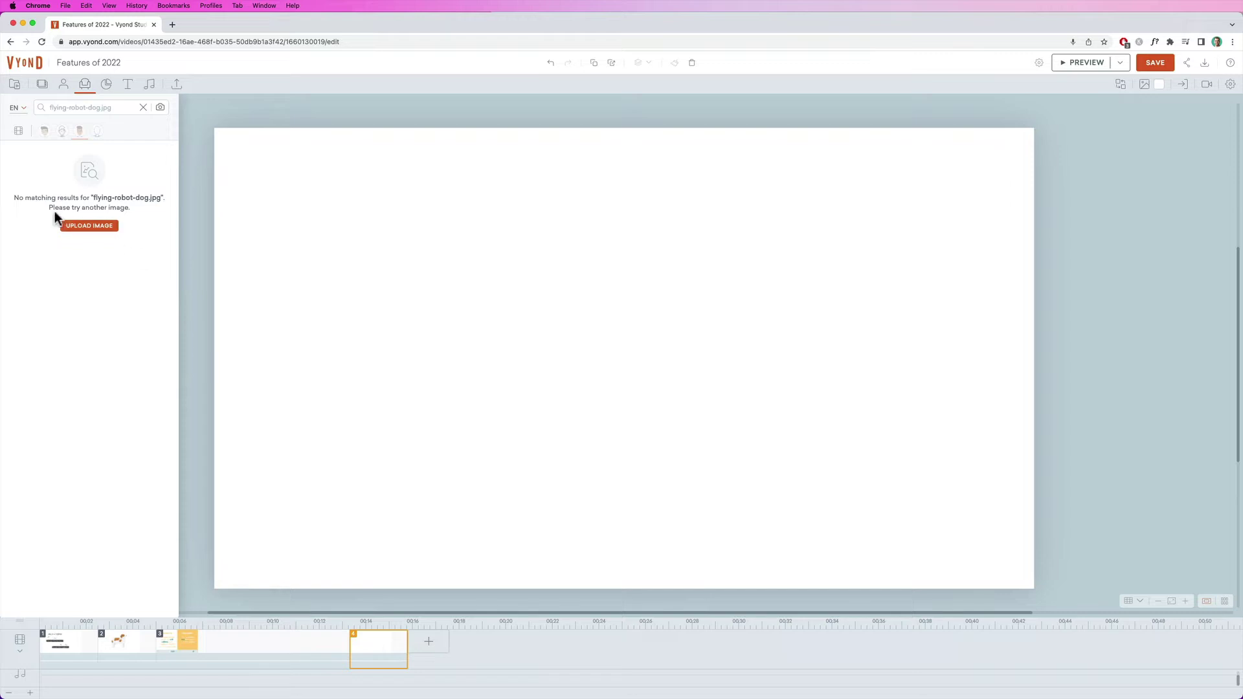
# Search the prop library for "robot dog" and place the standing, running and walking robot dogs diagonally across the fourth scene.
pyautogui.click(143, 107)
pyautogui.write('robot d')
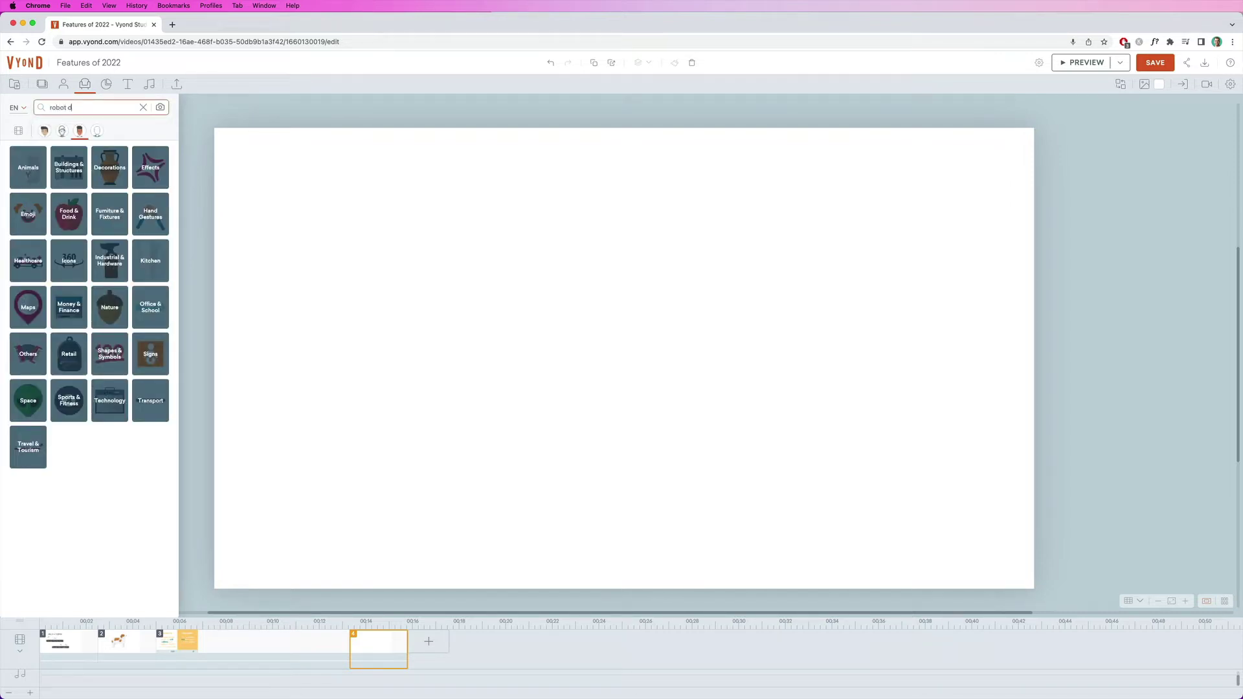
pyautogui.write('og')
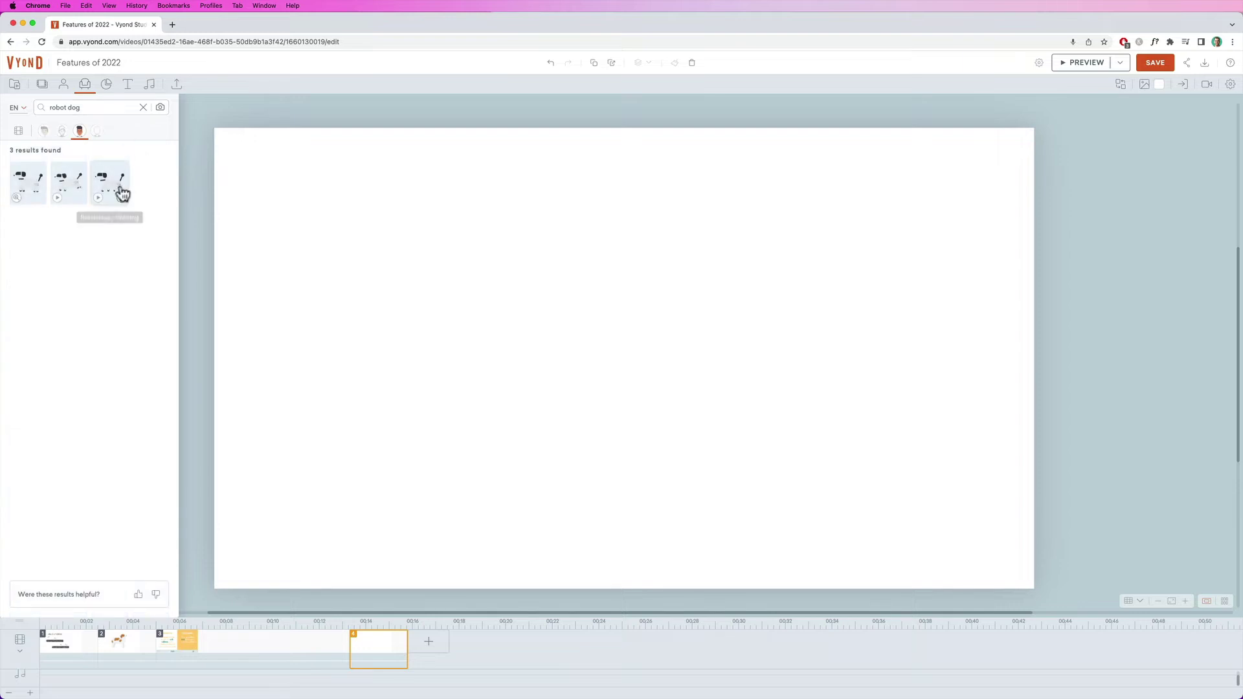
pyautogui.click(117, 188)
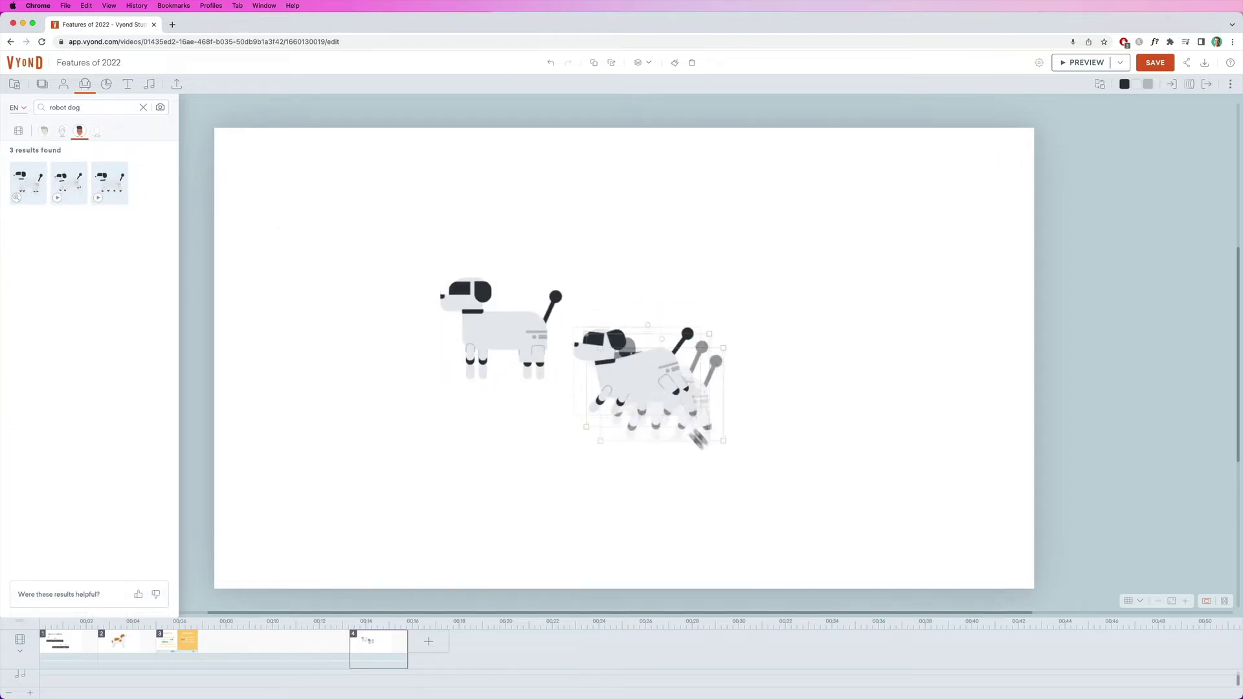
pyautogui.click(688, 290)
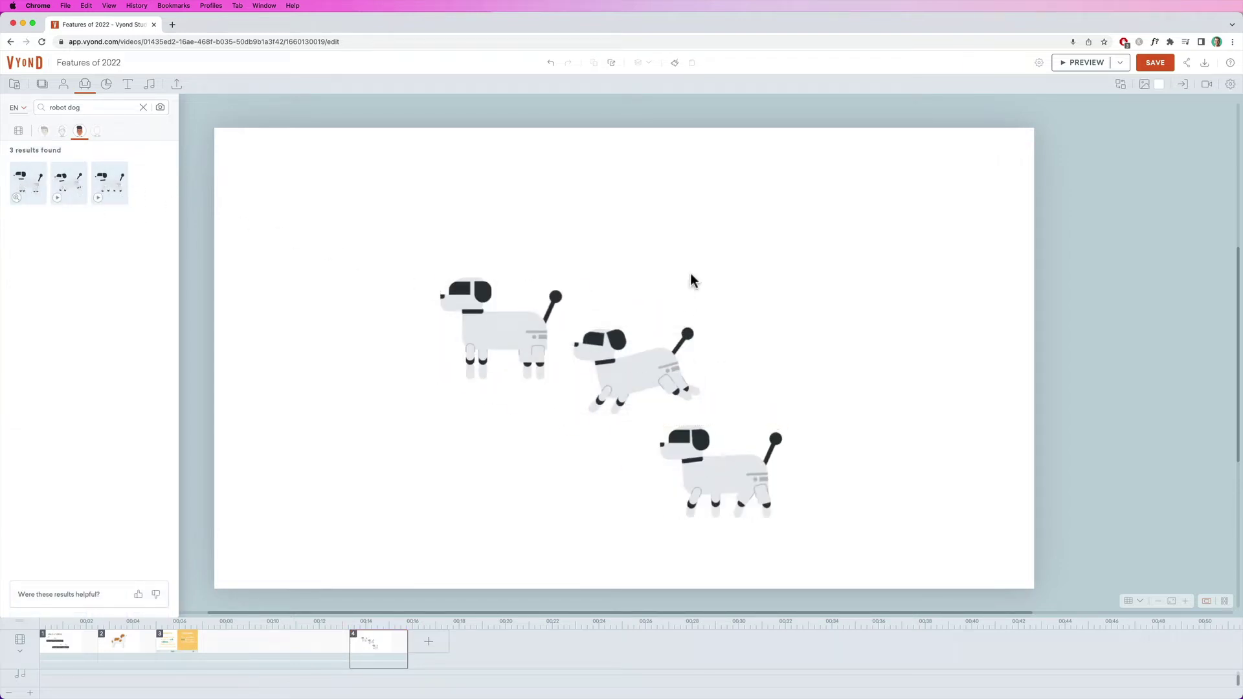
# Add a blank fifth scene and insert the puppy photo from the imported assets.
pyautogui.click(442, 641)
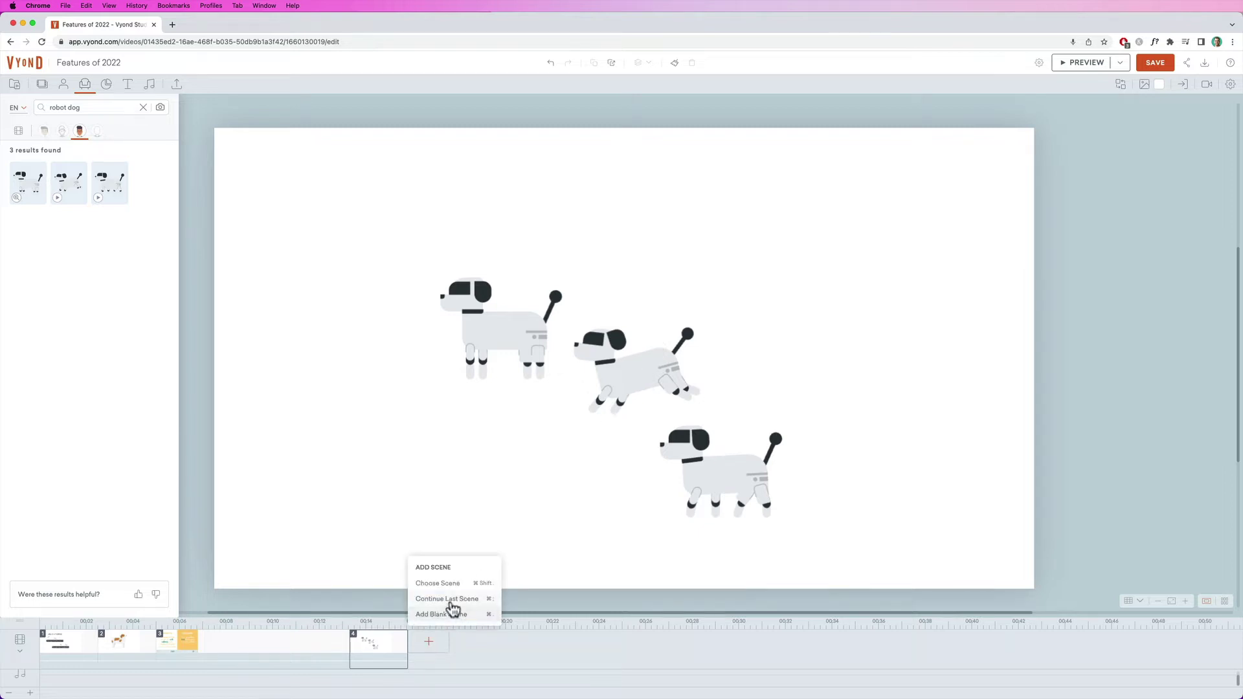
pyautogui.click(453, 612)
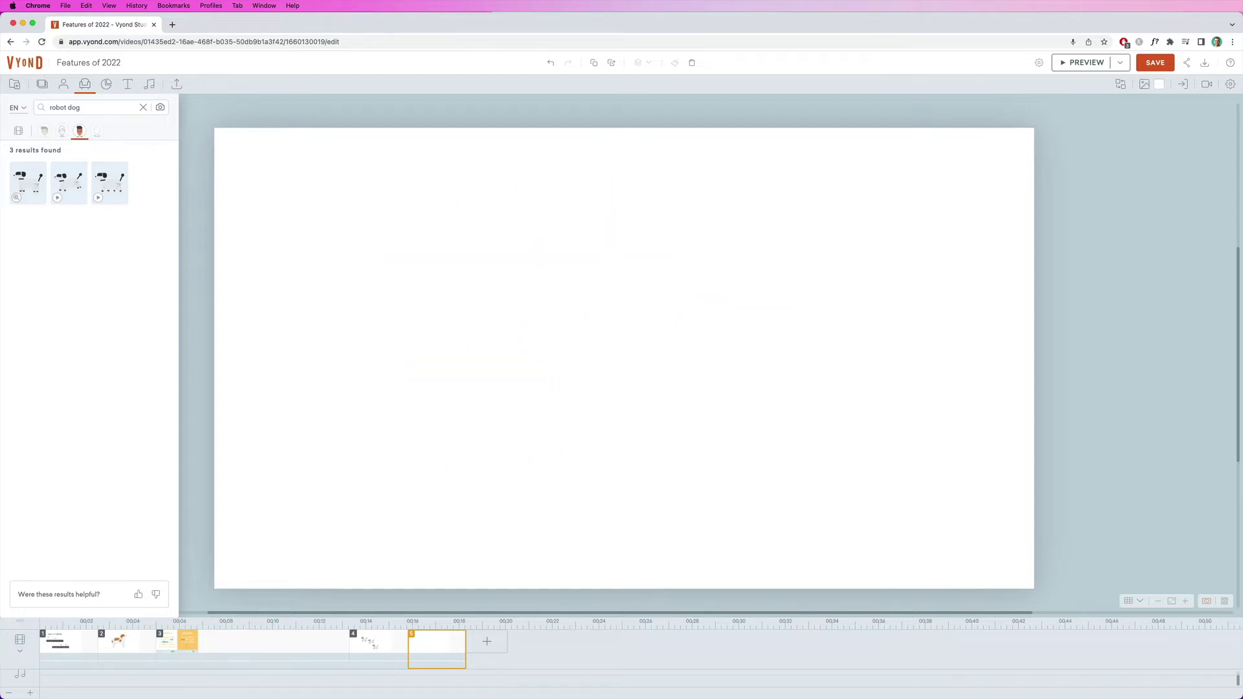
pyautogui.click(143, 107)
pyautogui.click(176, 84)
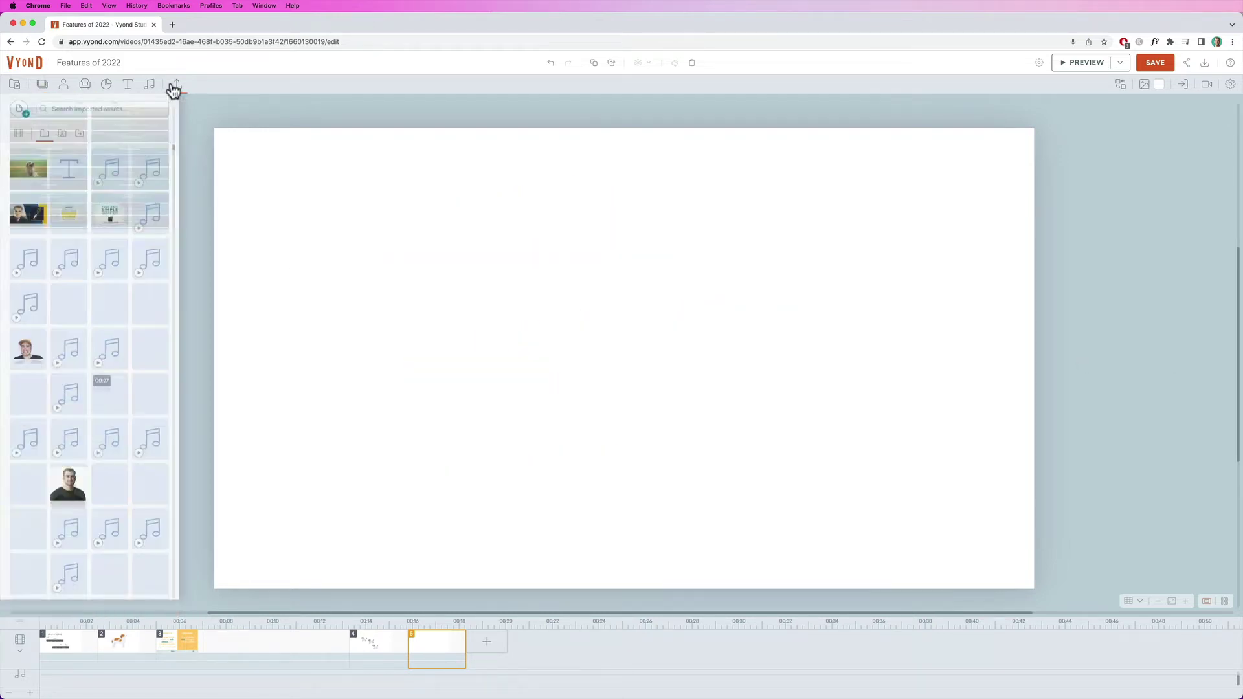
pyautogui.click(27, 171)
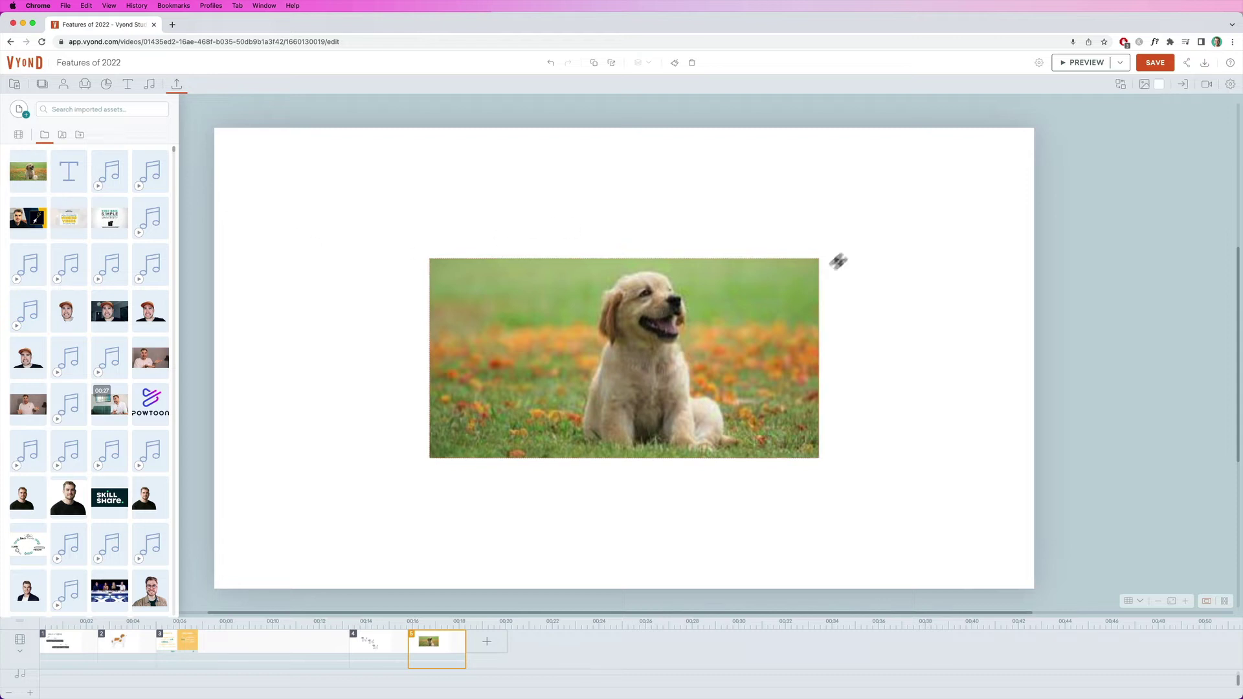
# Upload the puppy photo for color detection in the fifth scene's background color settings.
pyautogui.click(1159, 84)
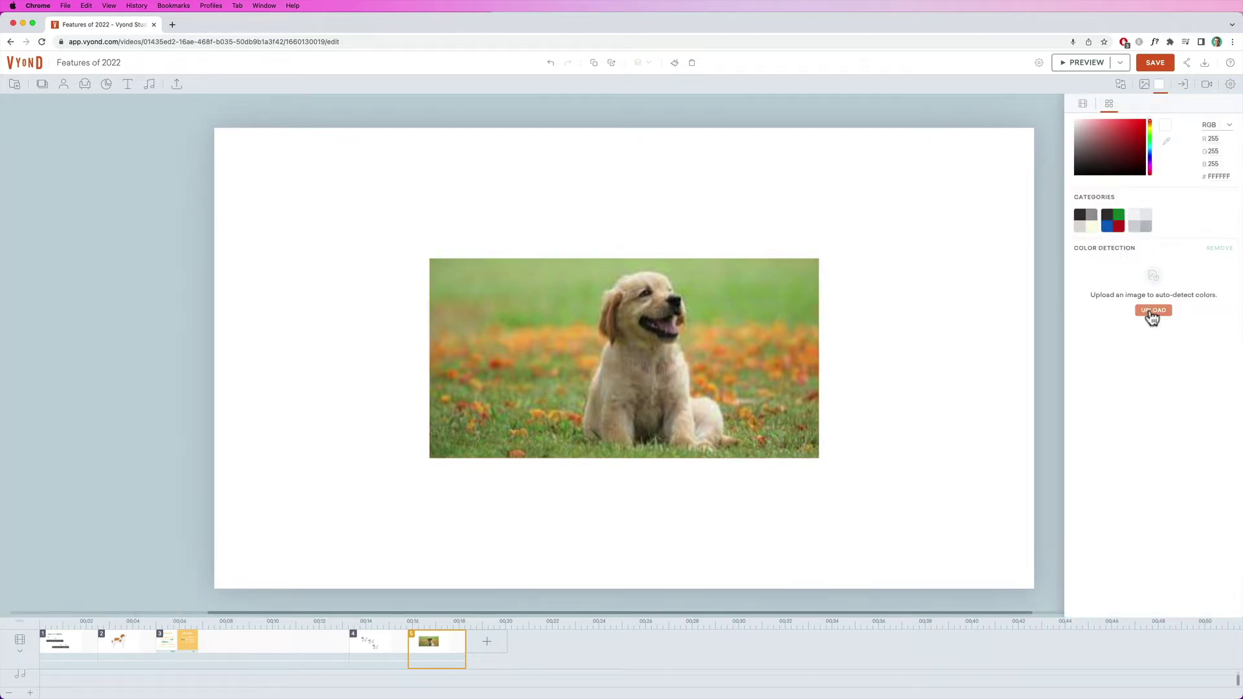
pyautogui.click(1151, 312)
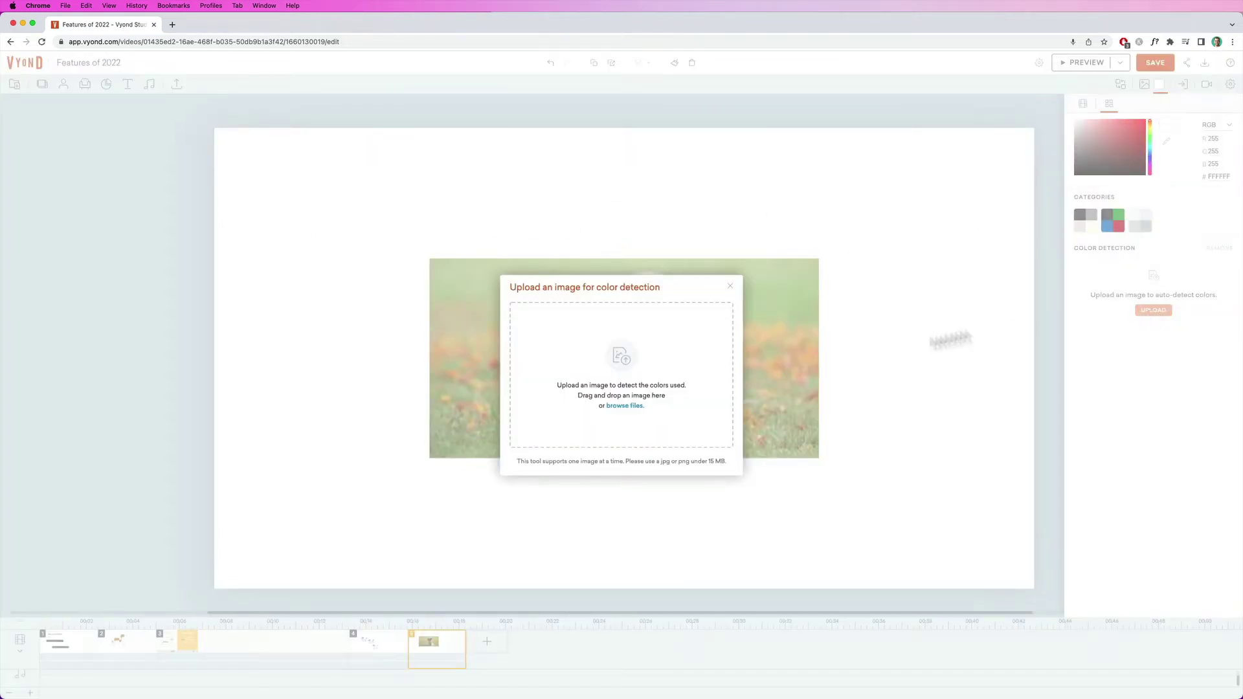
pyautogui.moveTo(928, 458); pyautogui.dragTo(704, 383)
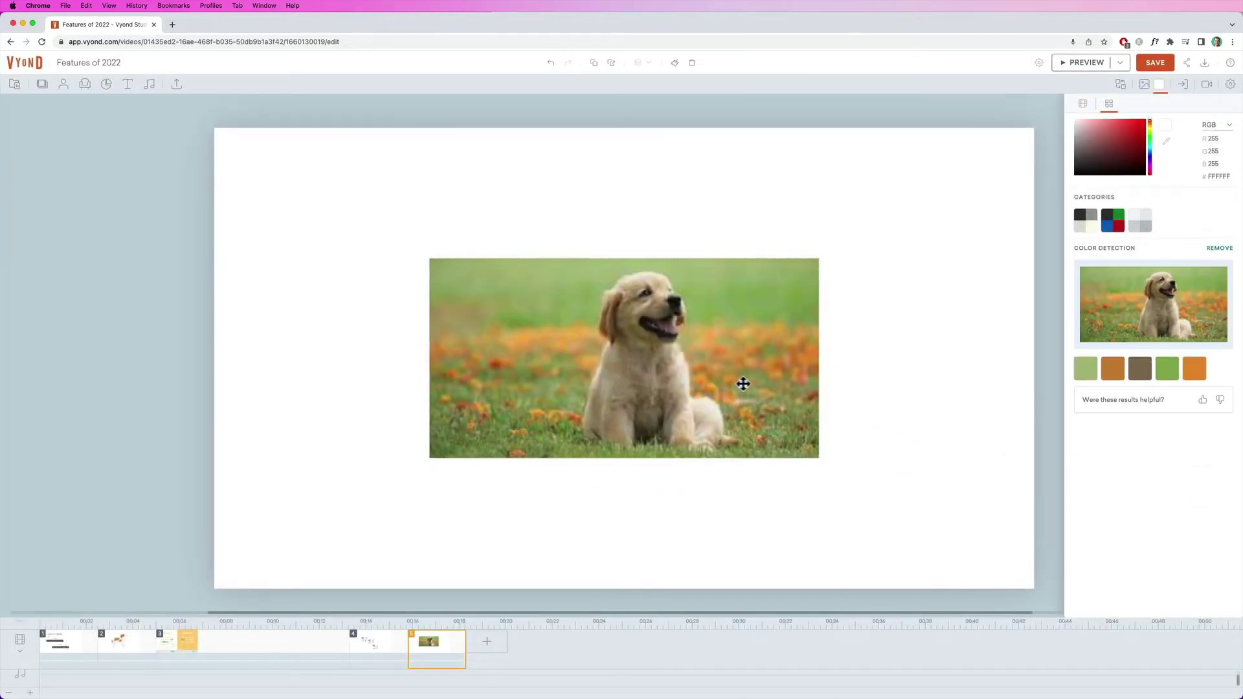
# Try the colors detected from the puppy photo as the scene background, finishing with the orange E18F33.
pyautogui.click(1114, 373)
pyautogui.click(1143, 371)
pyautogui.click(1167, 370)
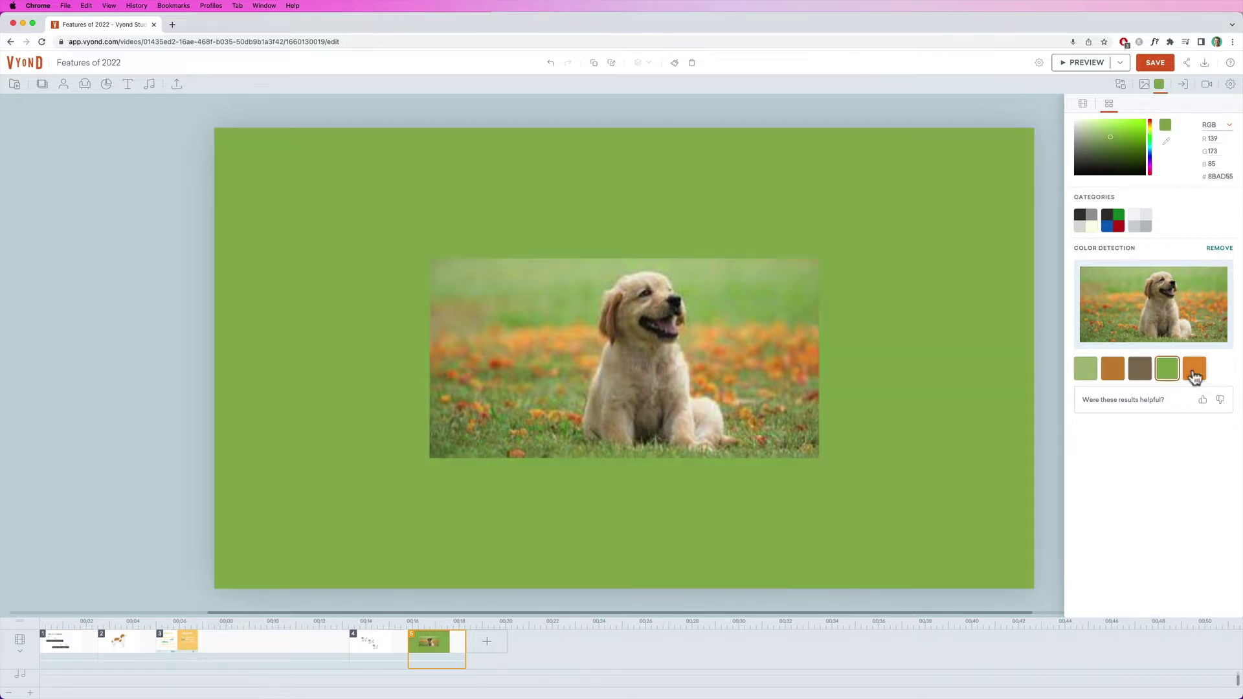
pyautogui.click(1194, 369)
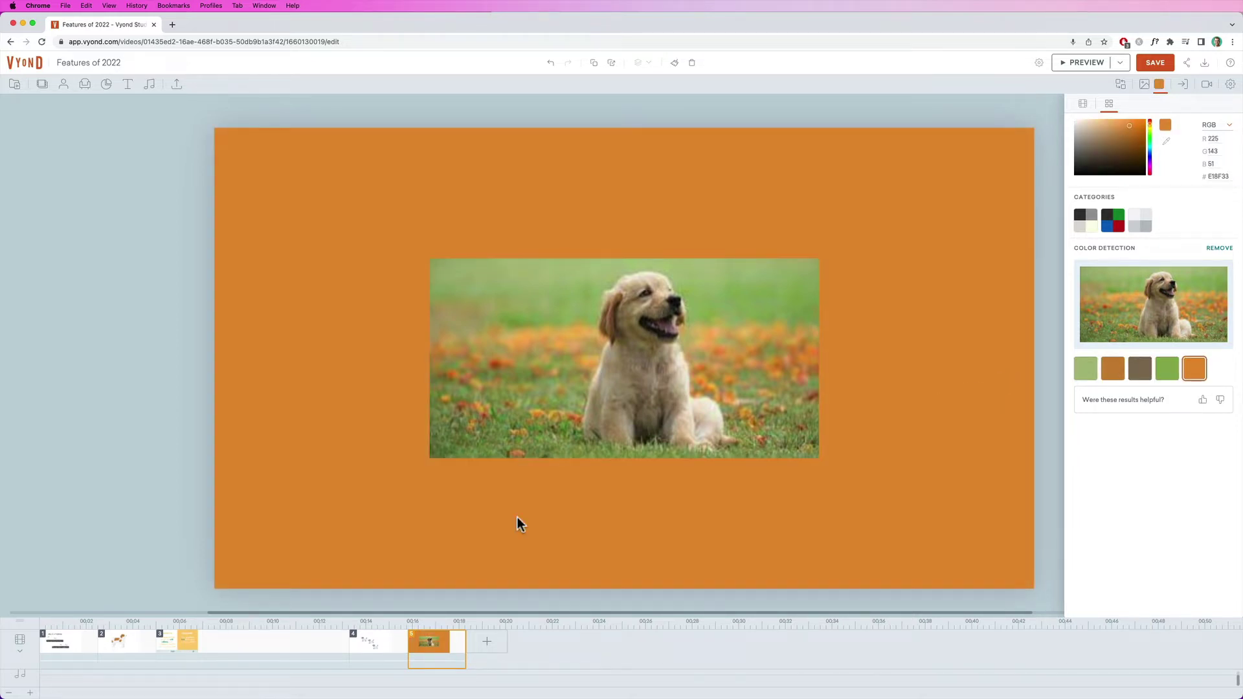
# Add a blank sixth scene and remove the puppy photo from color detection.
pyautogui.moveTo(494, 646)
pyautogui.click(503, 614)
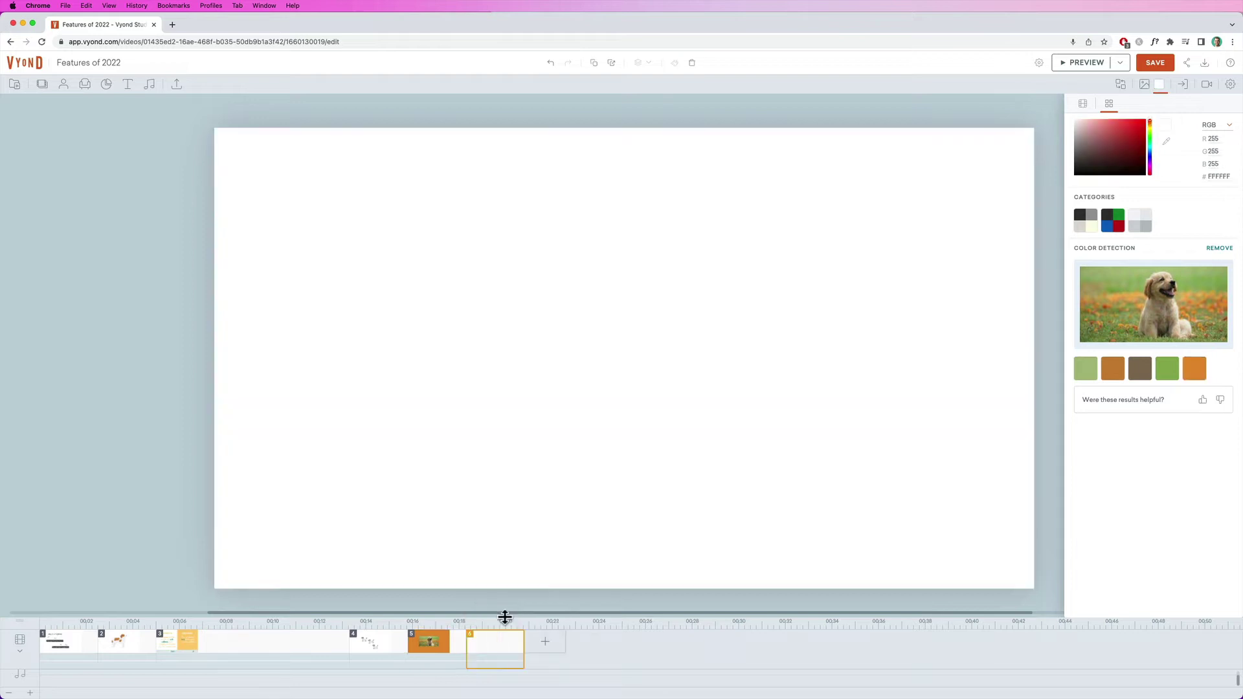
pyautogui.click(1220, 249)
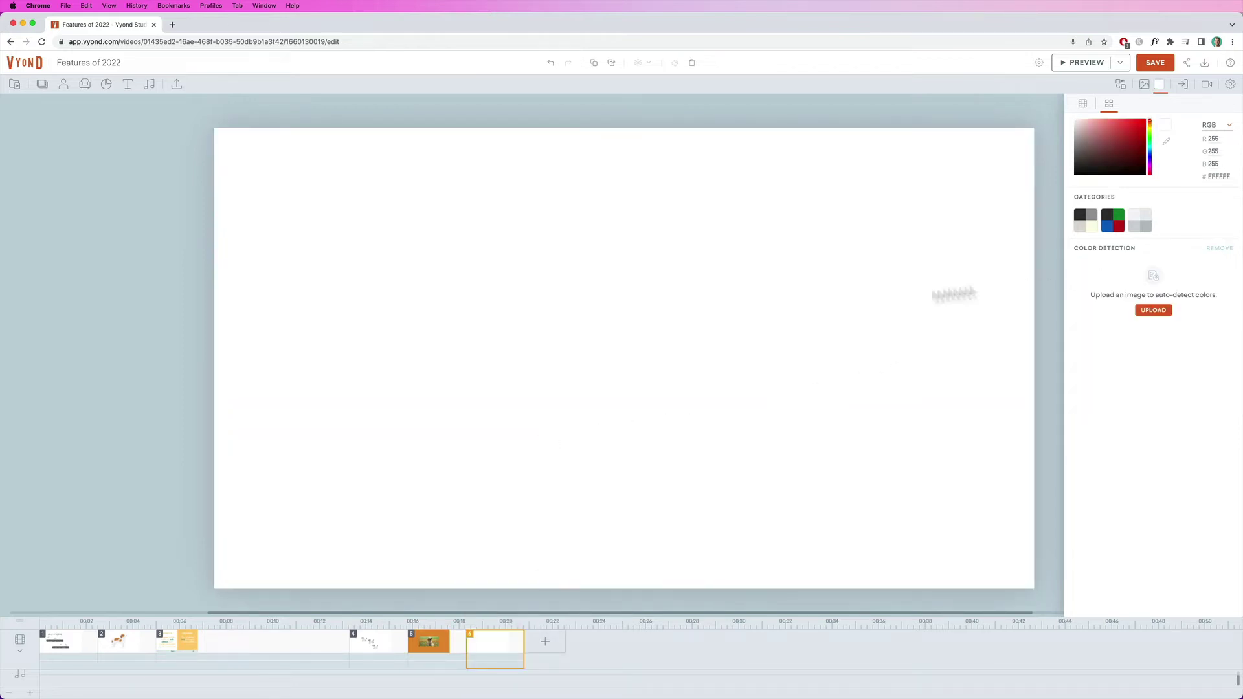
# Search the prop library for "square" and add the solid green square to the sixth scene.
pyautogui.click(85, 85)
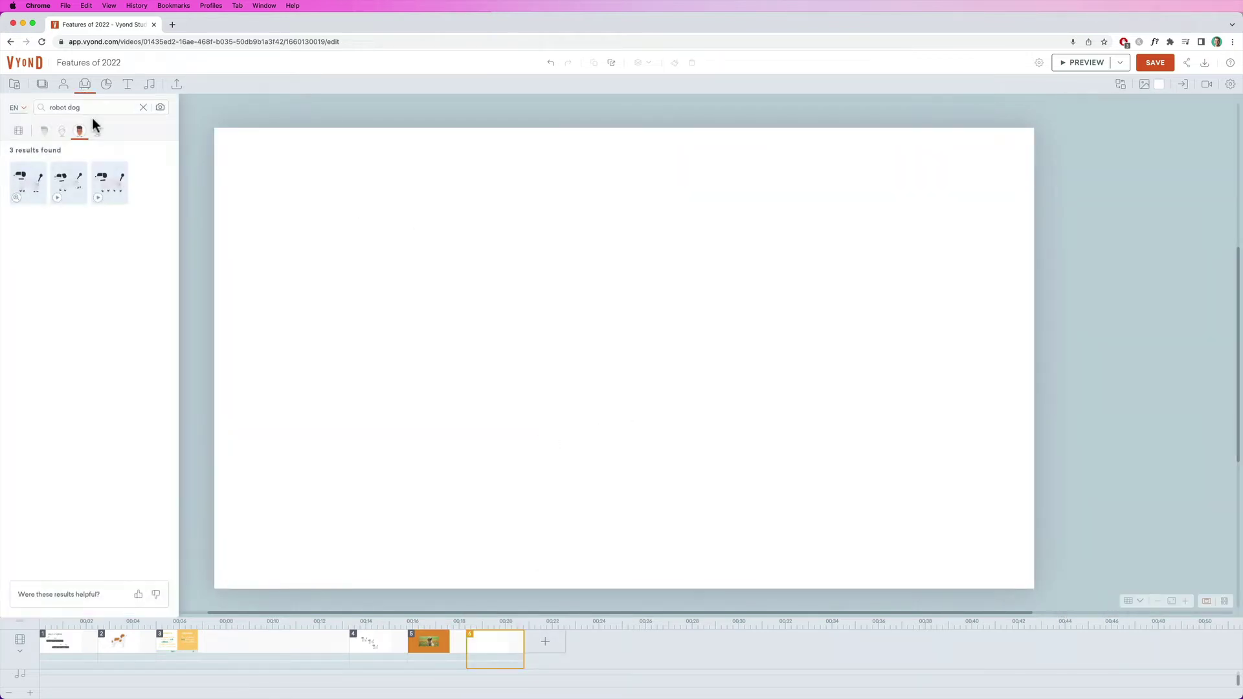
pyautogui.click(142, 107)
pyautogui.click(125, 106)
pyautogui.write('sc')
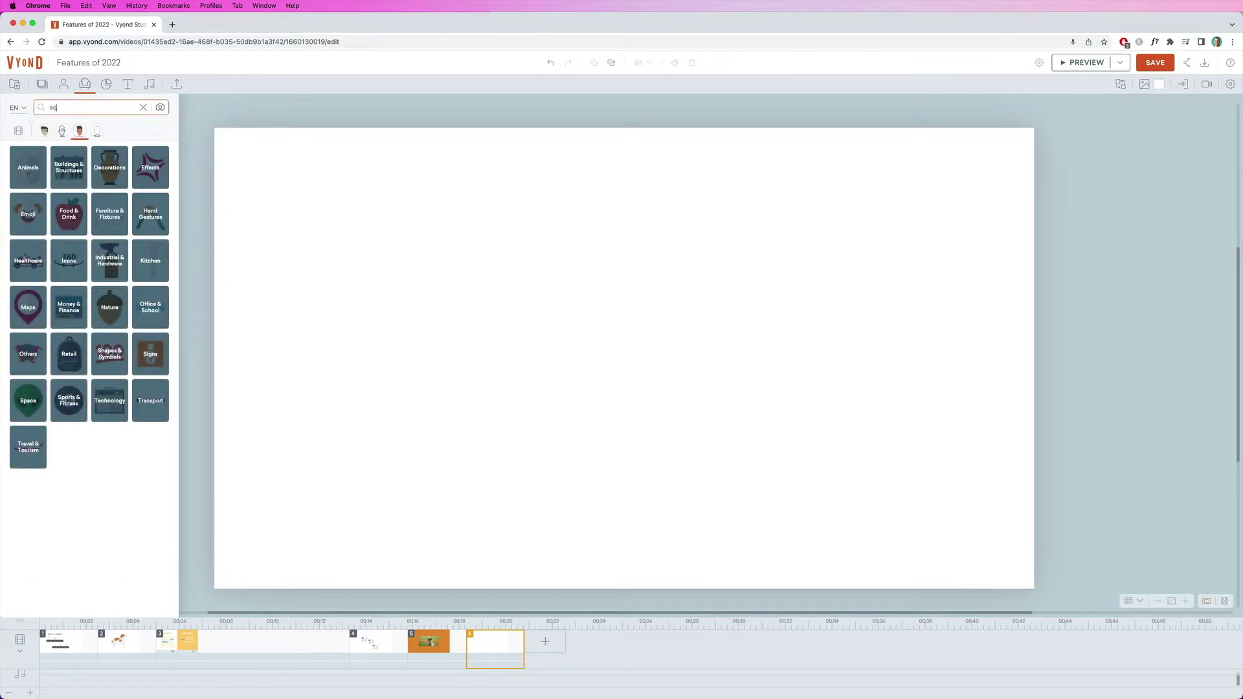
pyautogui.press('Return')
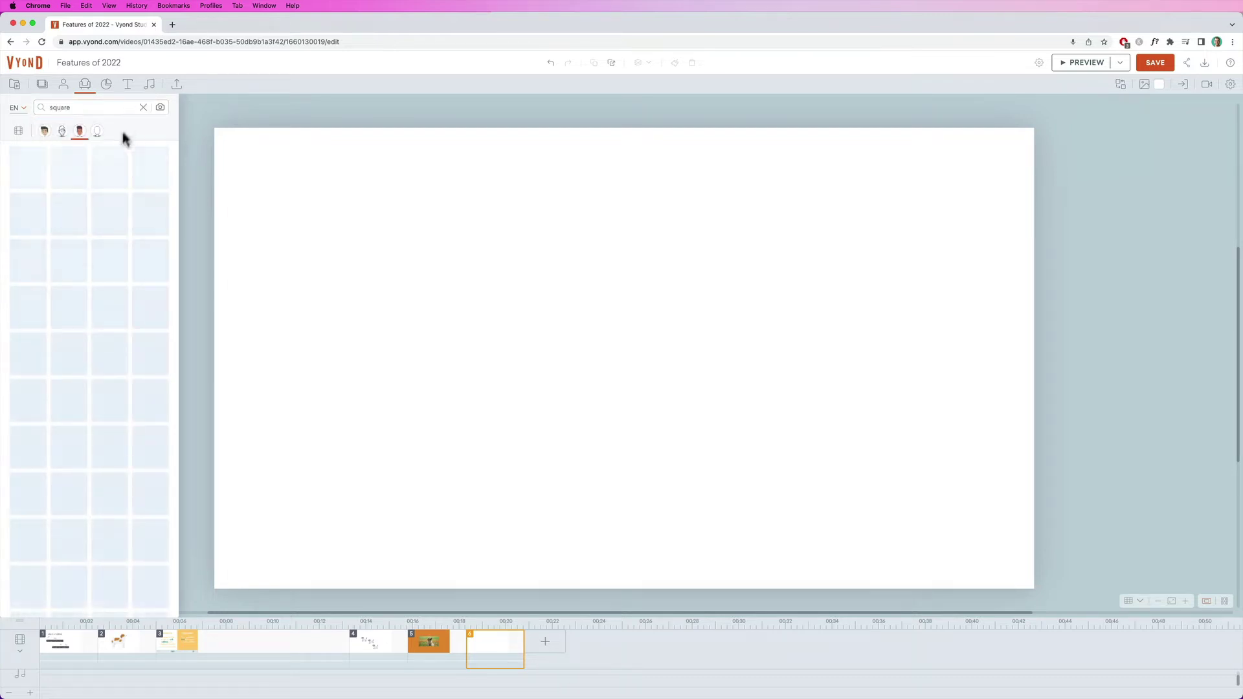
pyautogui.click(151, 188)
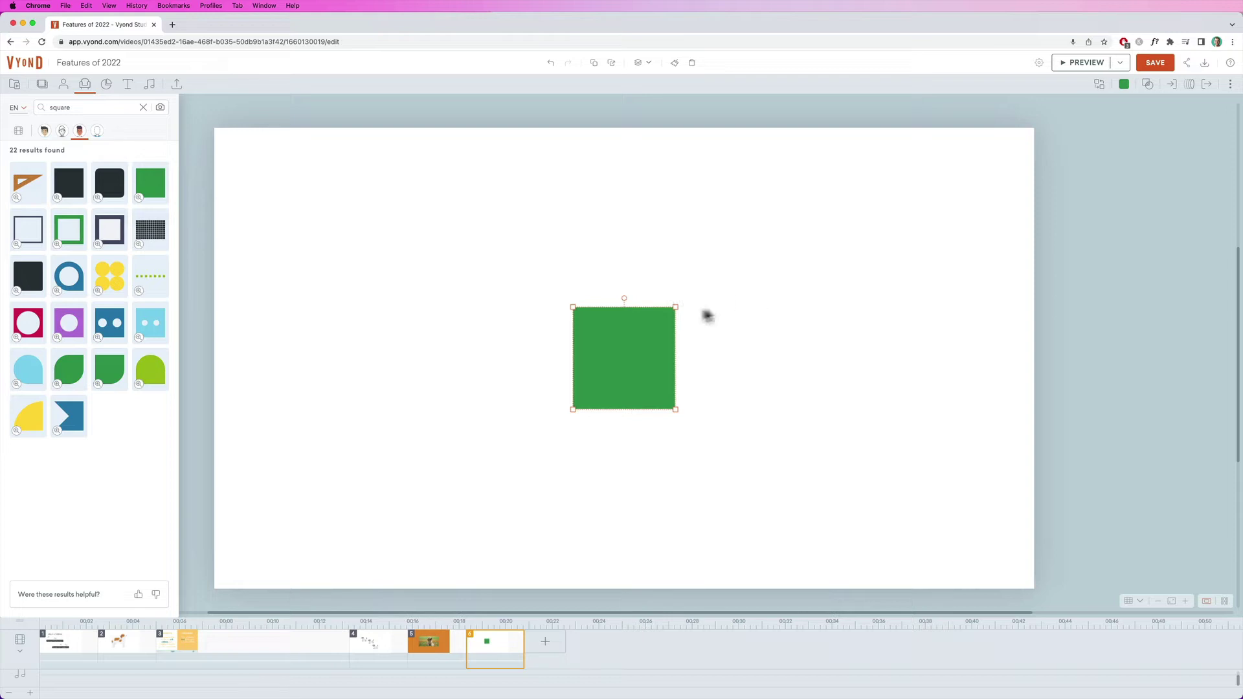
# Shrink the green square and duplicate it to form a horizontal row of four spaced squares.
pyautogui.moveTo(675, 308); pyautogui.dragTo(525, 363)
pyautogui.press('super+c')
pyautogui.press('super+v')
pyautogui.press('super+v')
pyautogui.moveTo(449, 366); pyautogui.dragTo(617, 349)
pyautogui.press('super+v')
pyautogui.moveTo(483, 391); pyautogui.dragTo(736, 361)
# Enlarge all four squares together, rotate them into a vertical column and move it toward the scene's left side.
pyautogui.moveTo(800, 323); pyautogui.dragTo(460, 388)
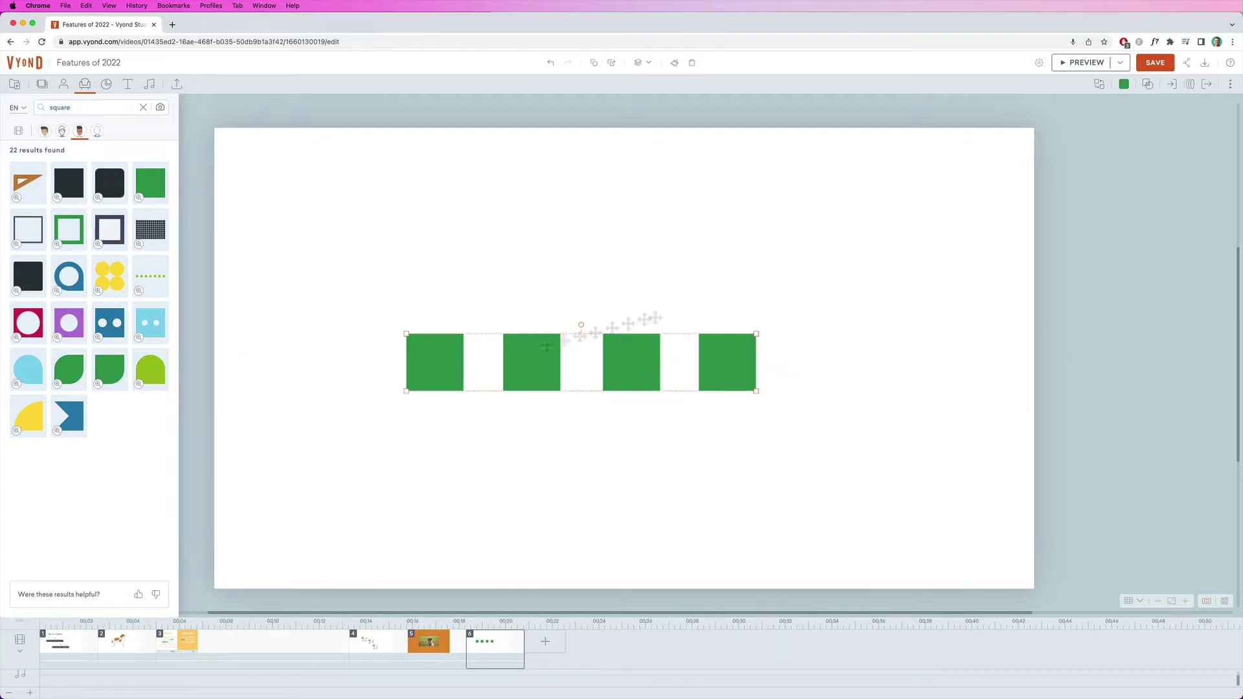
pyautogui.moveTo(780, 324); pyautogui.dragTo(824, 317)
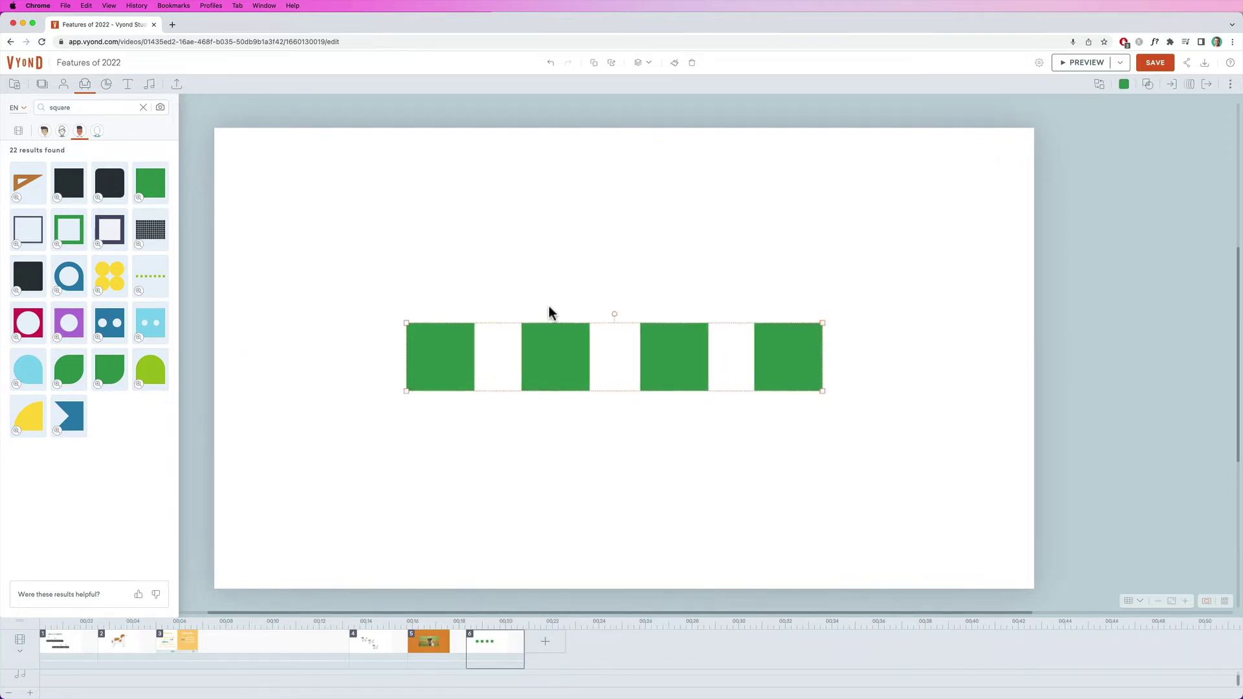
pyautogui.moveTo(615, 318); pyautogui.dragTo(748, 376)
pyautogui.moveTo(644, 336); pyautogui.dragTo(421, 302)
pyautogui.click(595, 272)
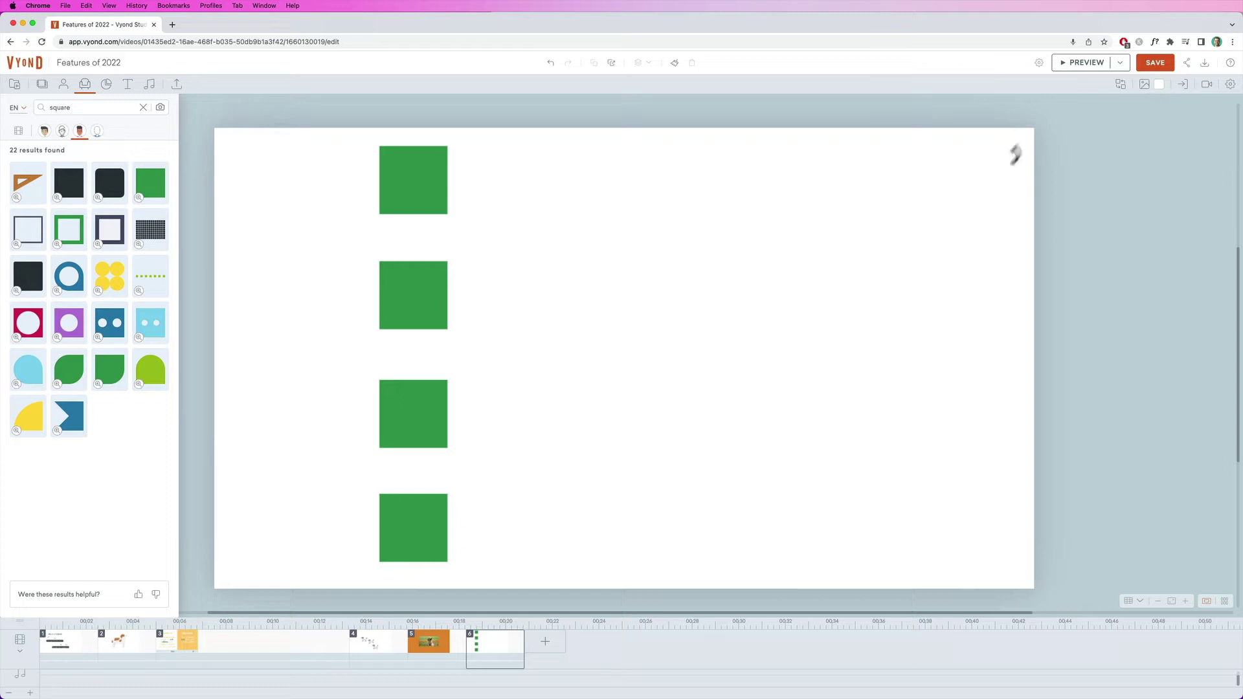
# Upload the "Gryning colors" PNG image for color detection while the topmost green square is selected.
pyautogui.click(444, 181)
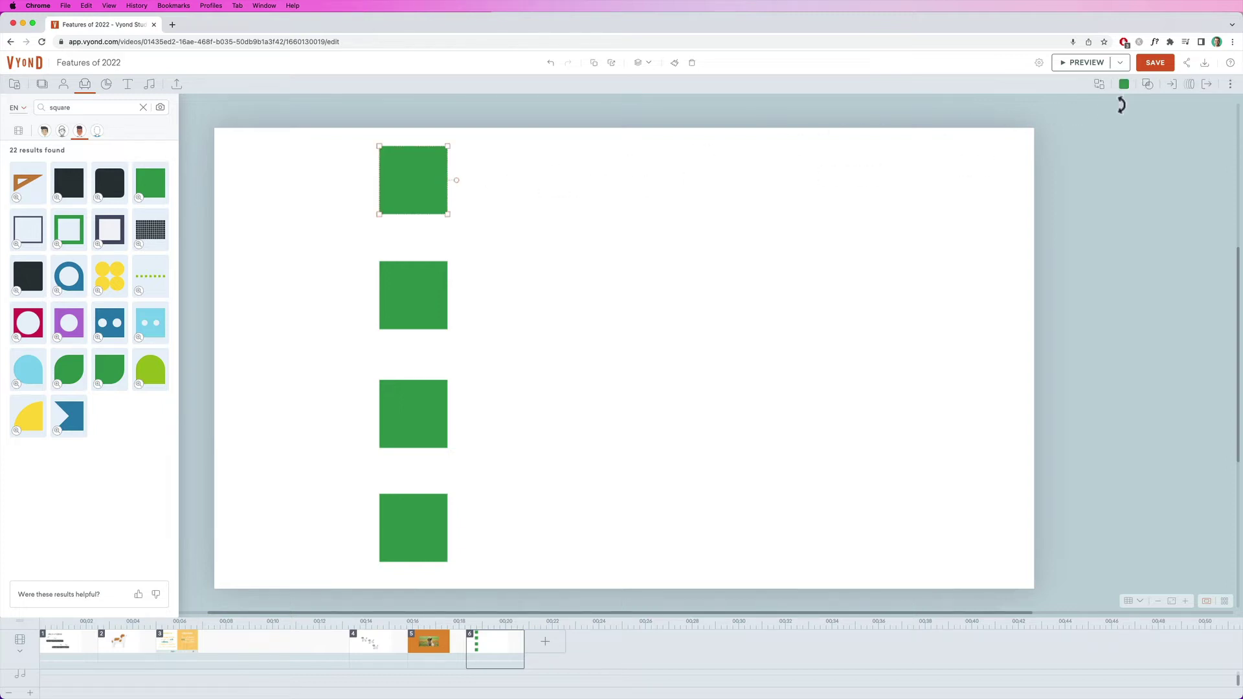
pyautogui.click(1123, 85)
pyautogui.click(1152, 311)
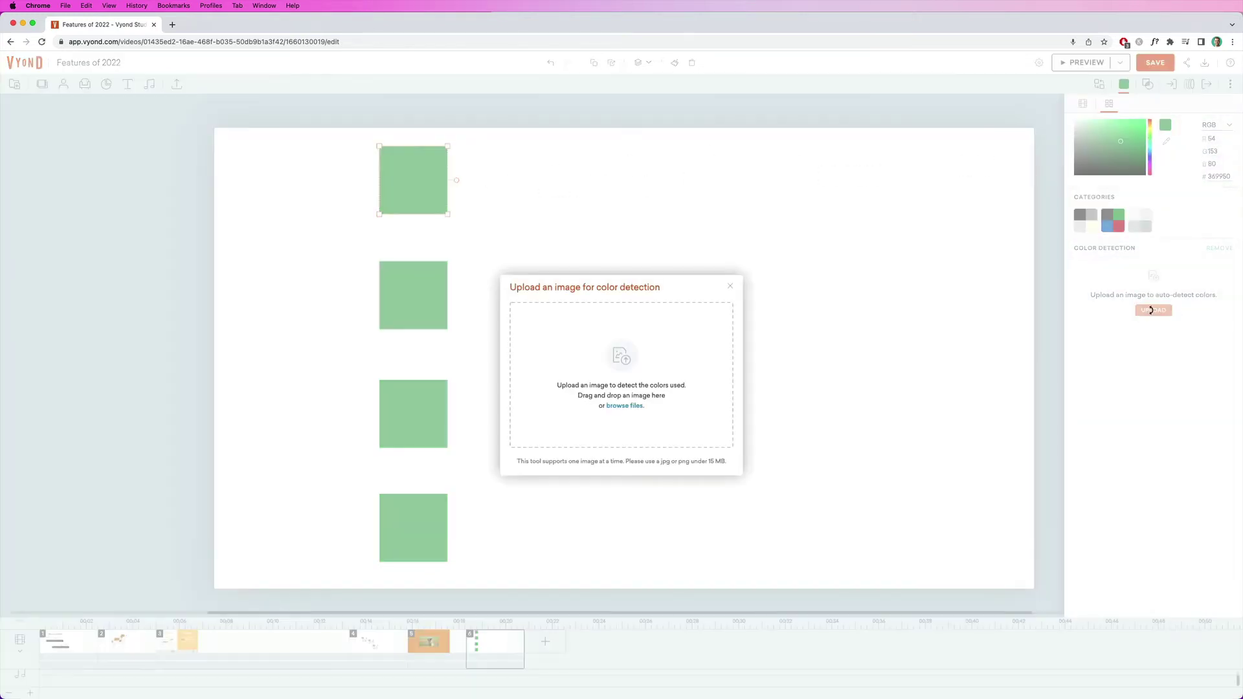
pyautogui.press('super+space')
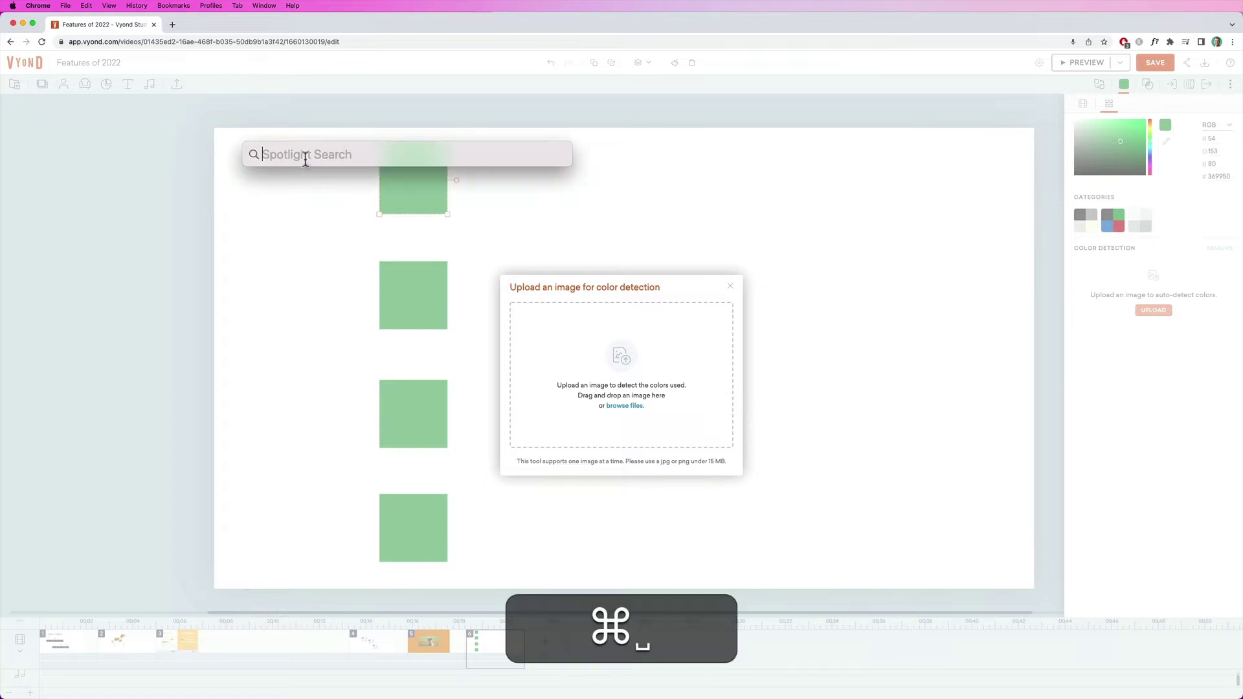
pyautogui.write('gryning')
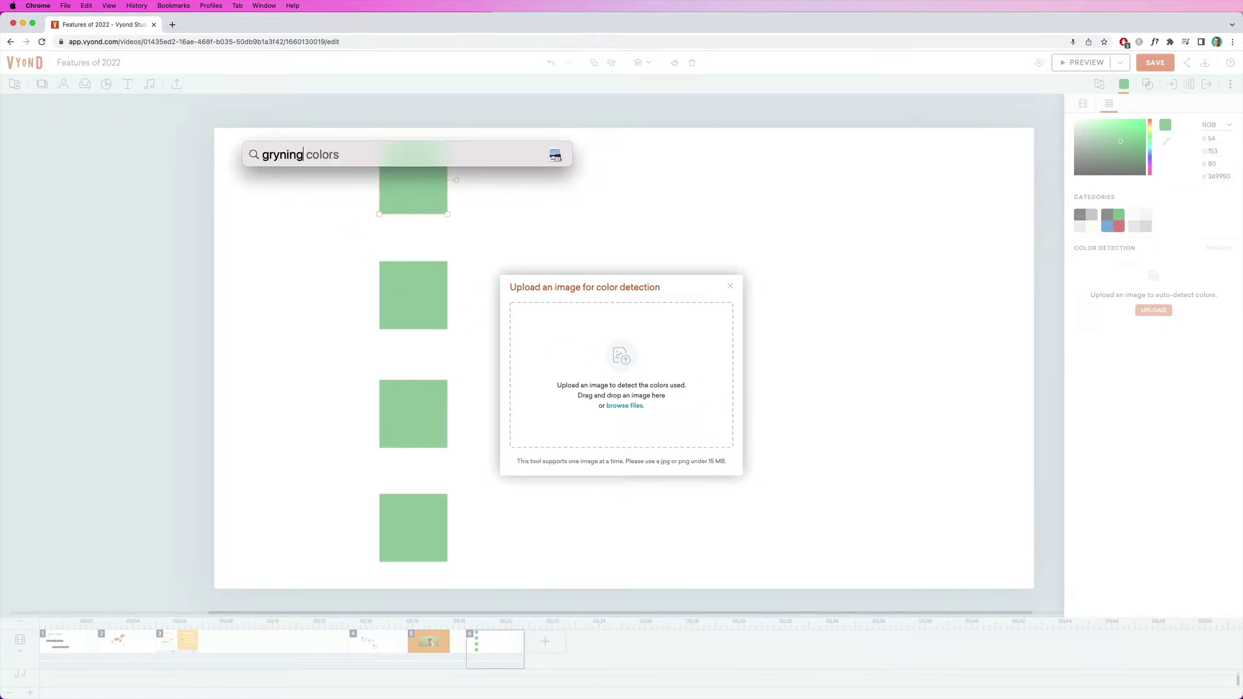
pyautogui.moveTo(275, 179); pyautogui.dragTo(619, 398)
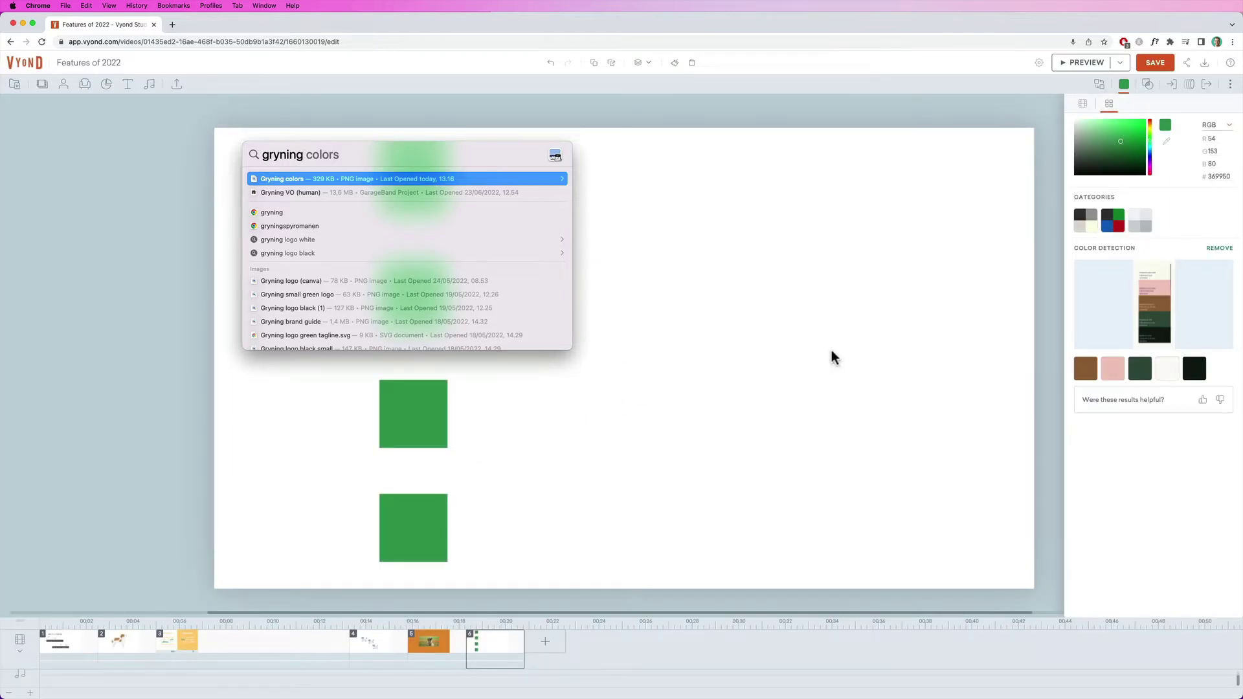
pyautogui.click(1141, 468)
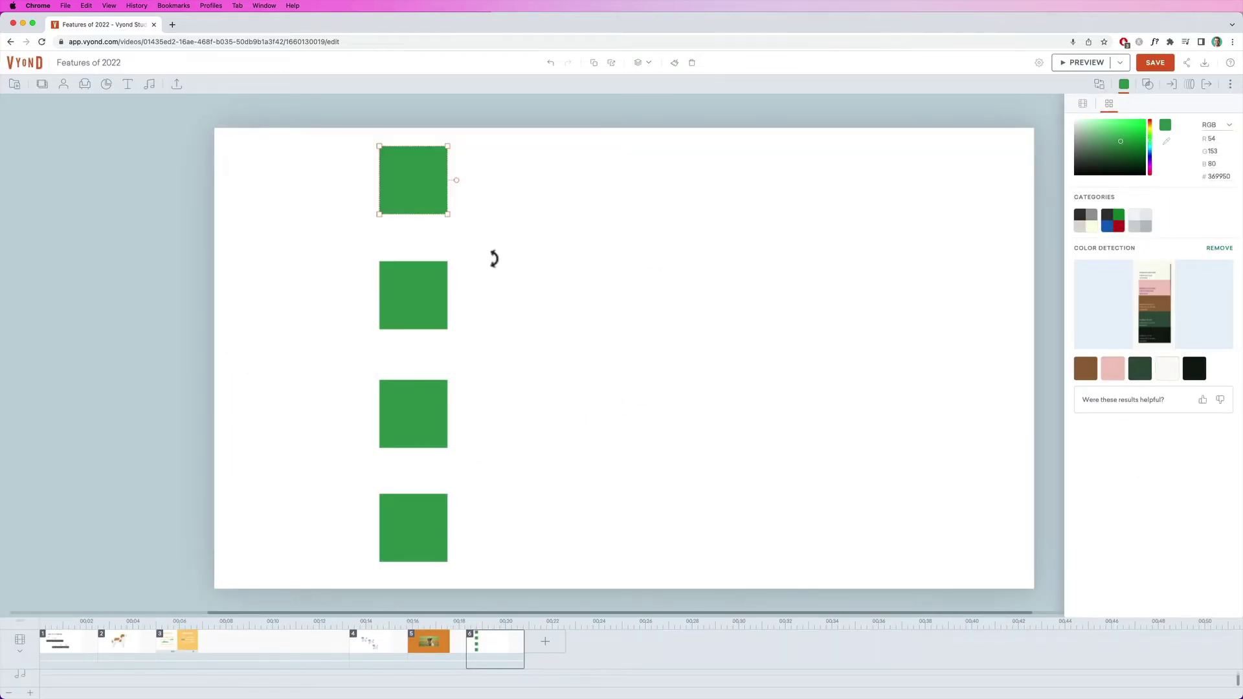
# Recolor the four squares from top to bottom with the detected pink, brown, dark green and near-black swatches.
pyautogui.click(1113, 375)
pyautogui.click(421, 291)
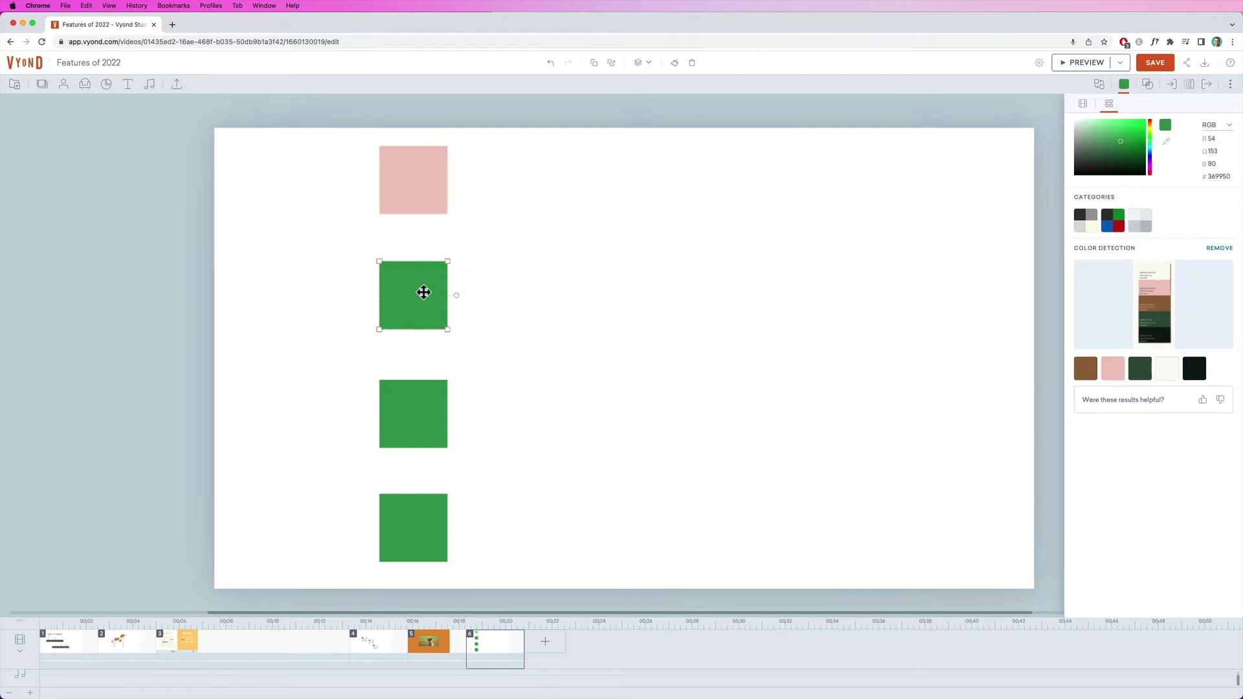
pyautogui.click(1092, 370)
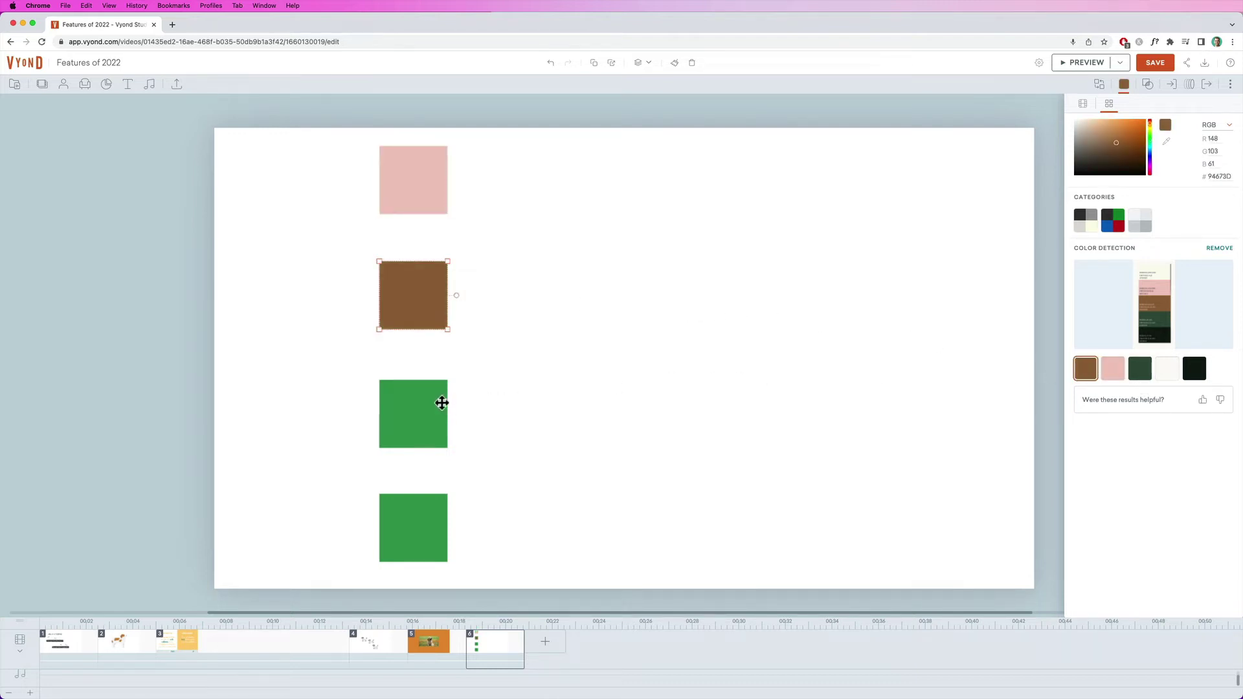
pyautogui.click(441, 402)
pyautogui.click(1140, 368)
pyautogui.click(411, 518)
pyautogui.click(1195, 372)
# Place the Gryning colors image beside the squares and compare each square's hex value with the code printed on the image.
pyautogui.moveTo(1242, 84); pyautogui.dragTo(633, 23)
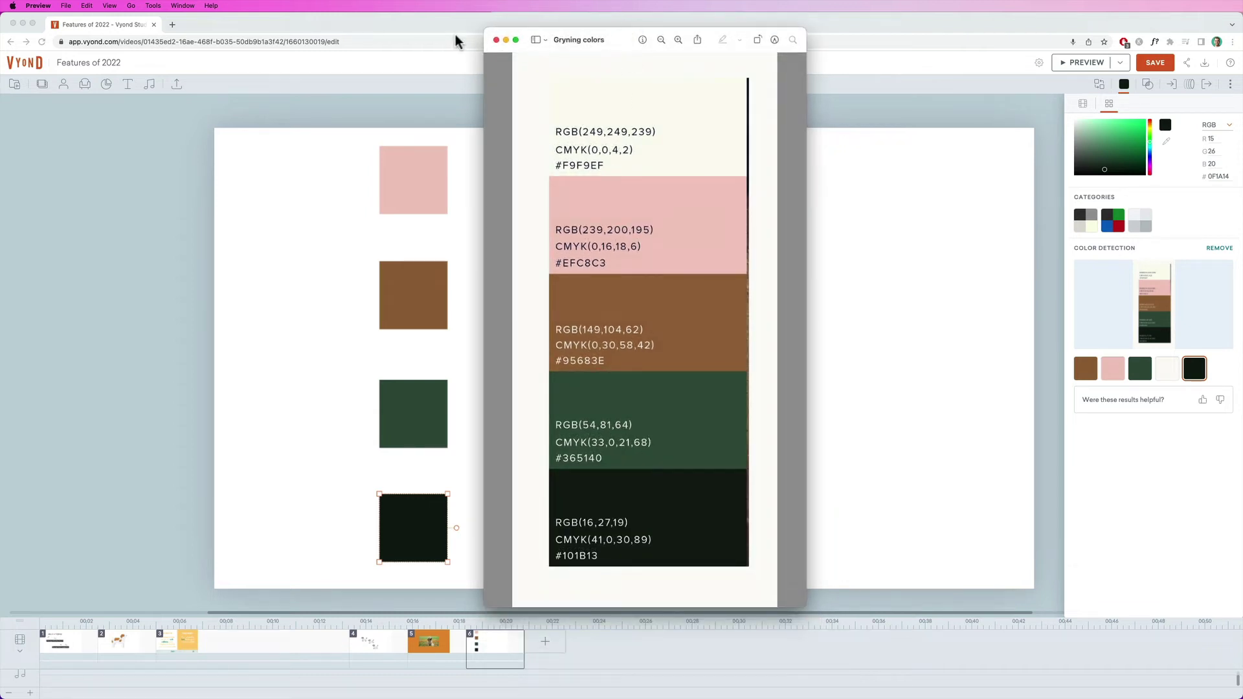
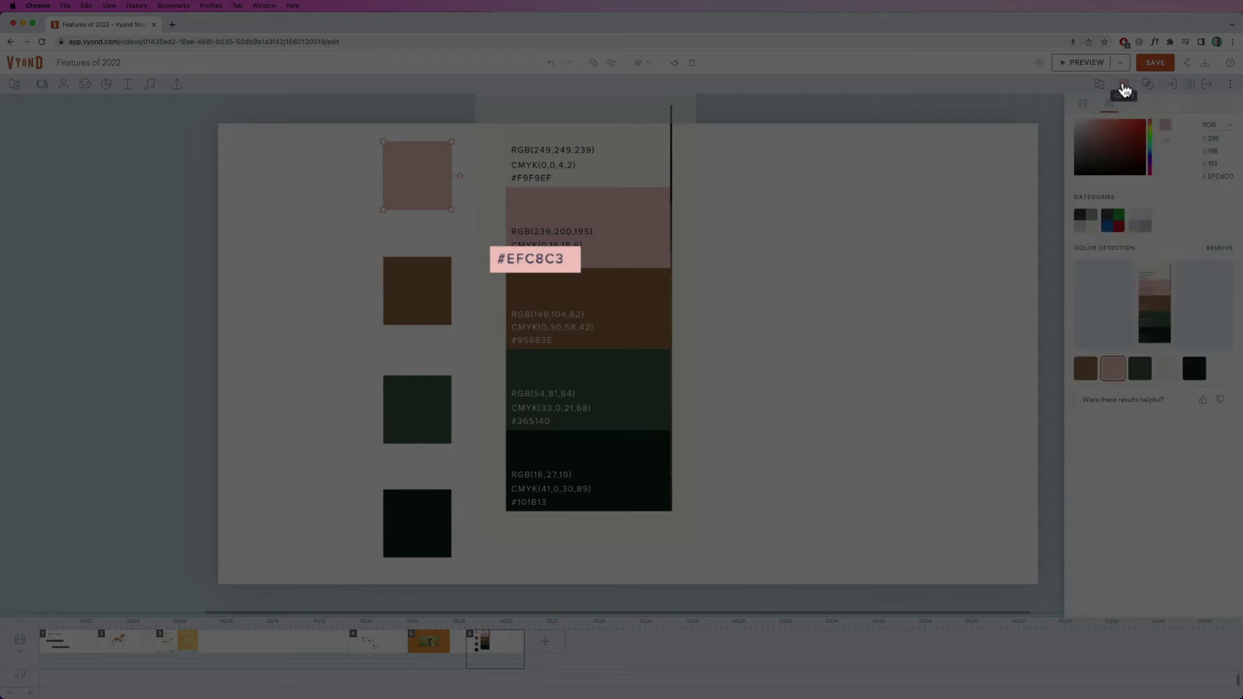
pyautogui.click(1220, 176)
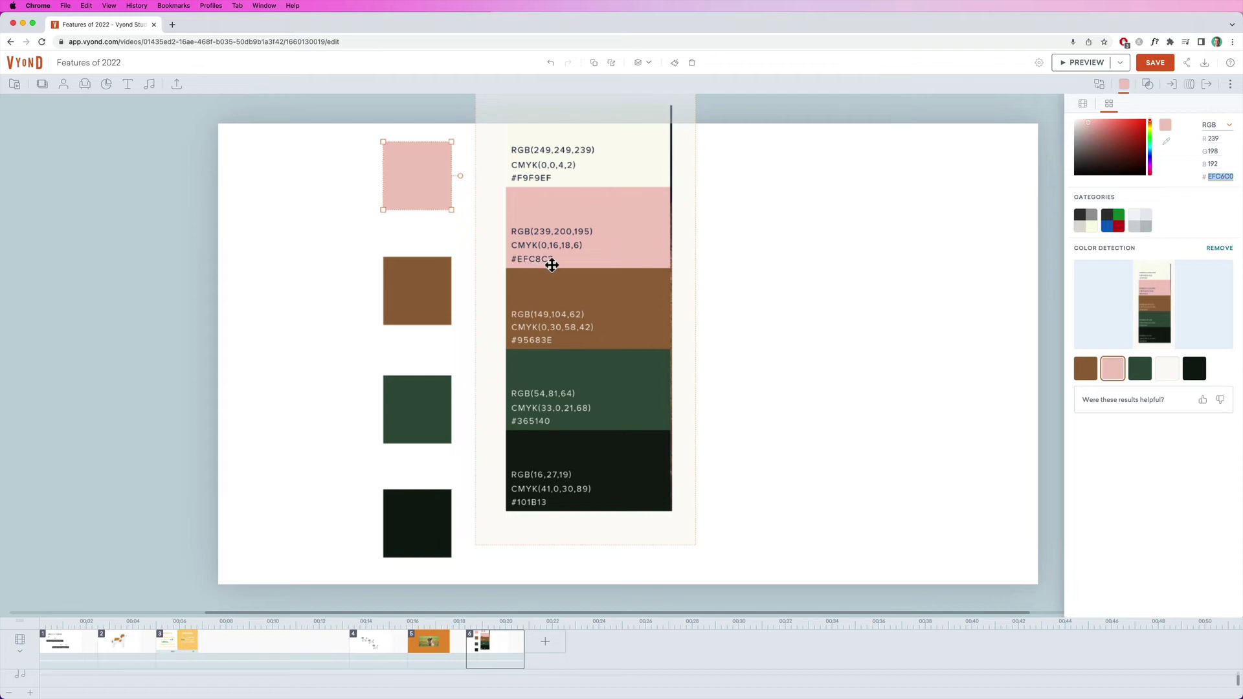
pyautogui.click(413, 295)
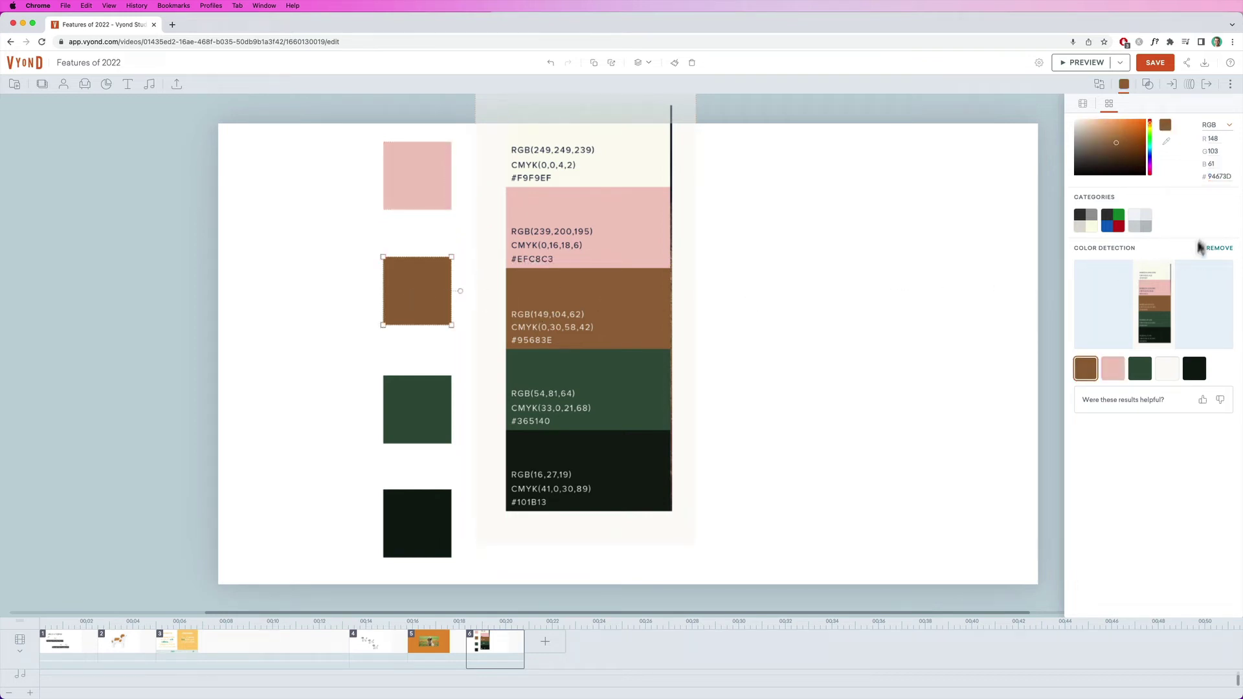
pyautogui.click(1220, 176)
pyautogui.click(432, 399)
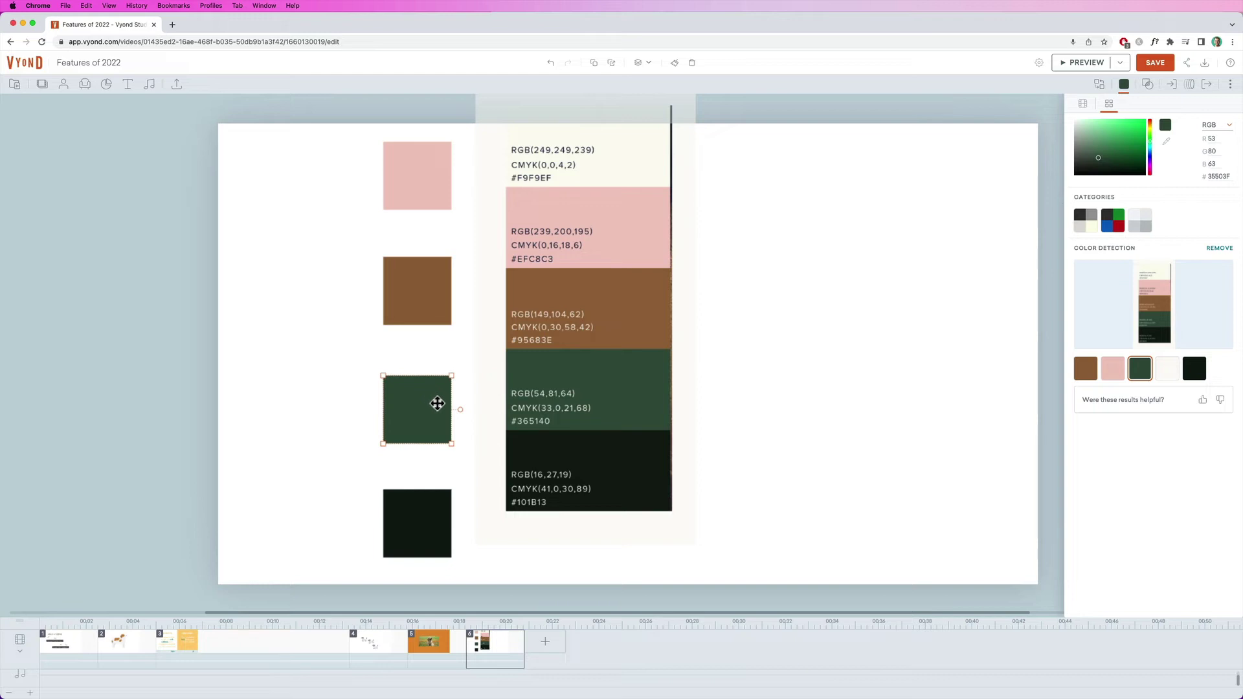
pyautogui.click(428, 499)
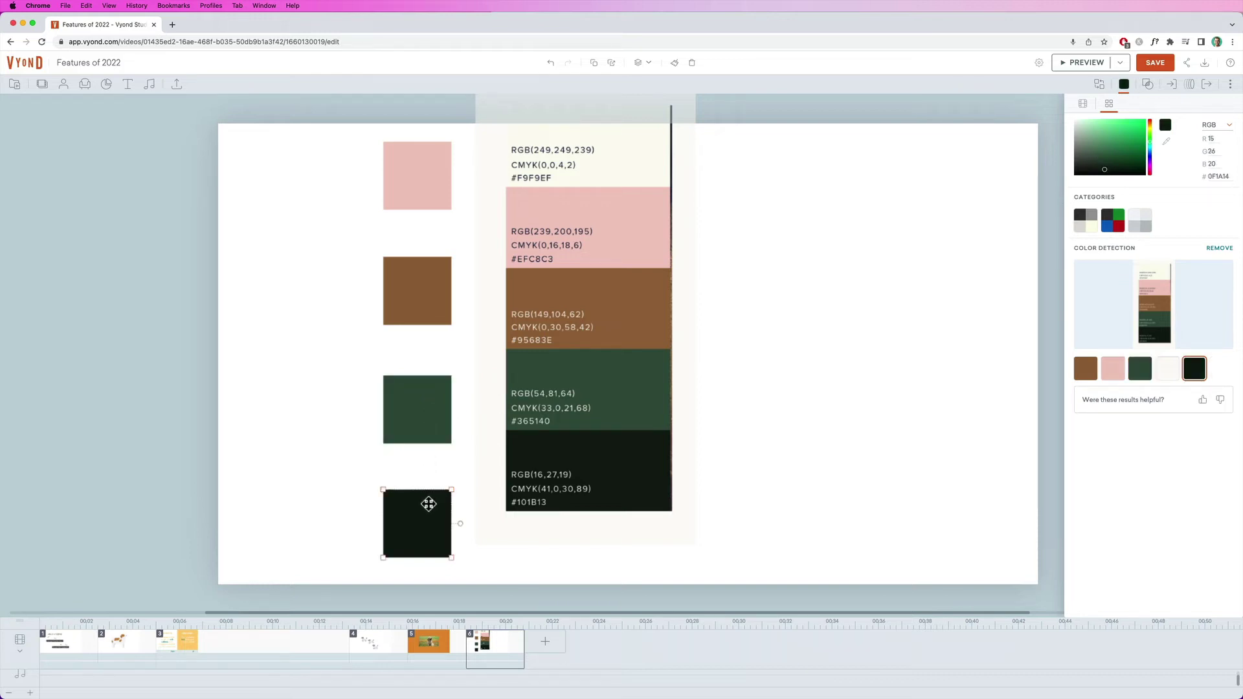
# Reposition the palette image and crop it to a narrow strip of plain colors next to the squares.
pyautogui.moveTo(574, 410)
pyautogui.mouseDown()
pyautogui.moveTo(527, 382)
pyautogui.moveTo(595, 399)
pyautogui.mouseUp()
pyautogui.moveTo(599, 358)
pyautogui.mouseDown()
pyautogui.moveTo(602, 388)
pyautogui.moveTo(590, 359)
pyautogui.mouseUp()
pyautogui.rightClick(588, 361)
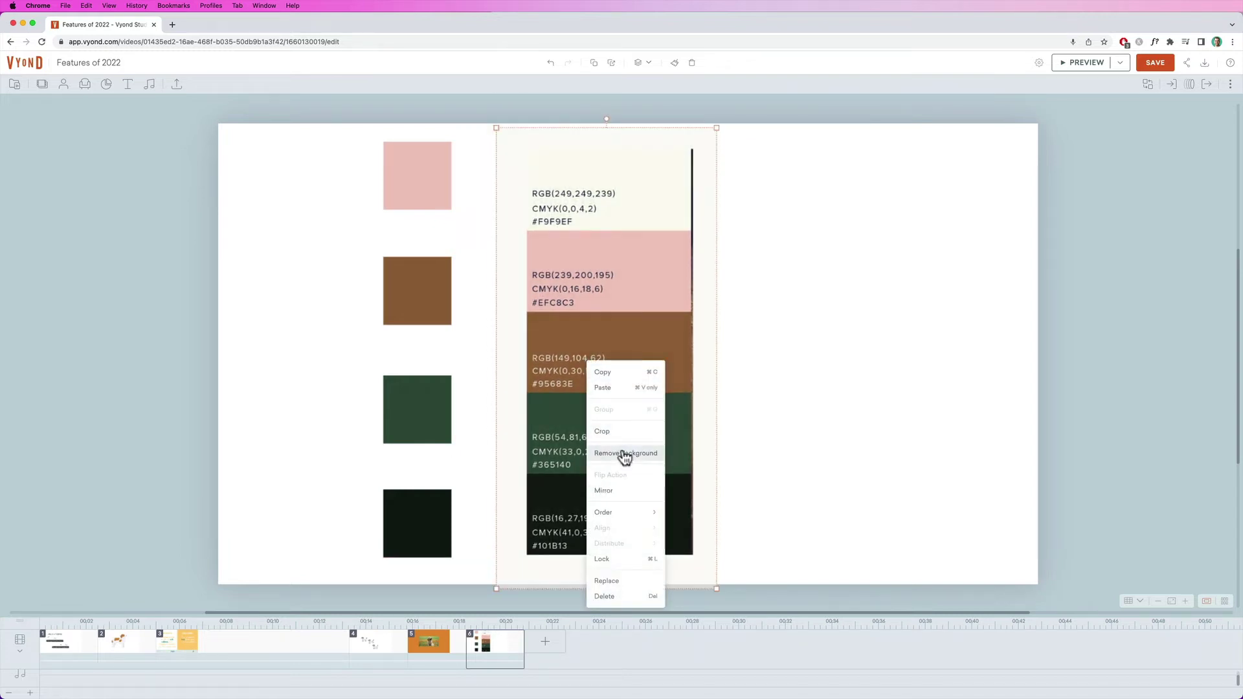
pyautogui.click(618, 431)
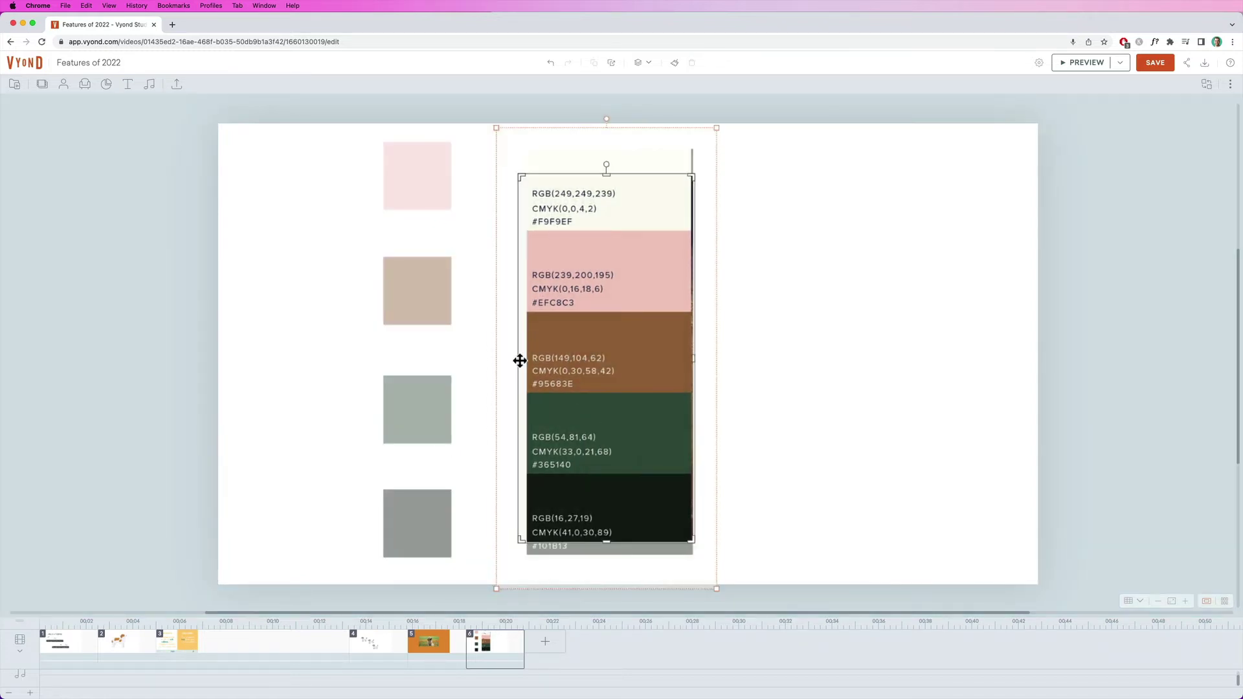
pyautogui.moveTo(520, 360); pyautogui.dragTo(477, 291)
pyautogui.click(758, 311)
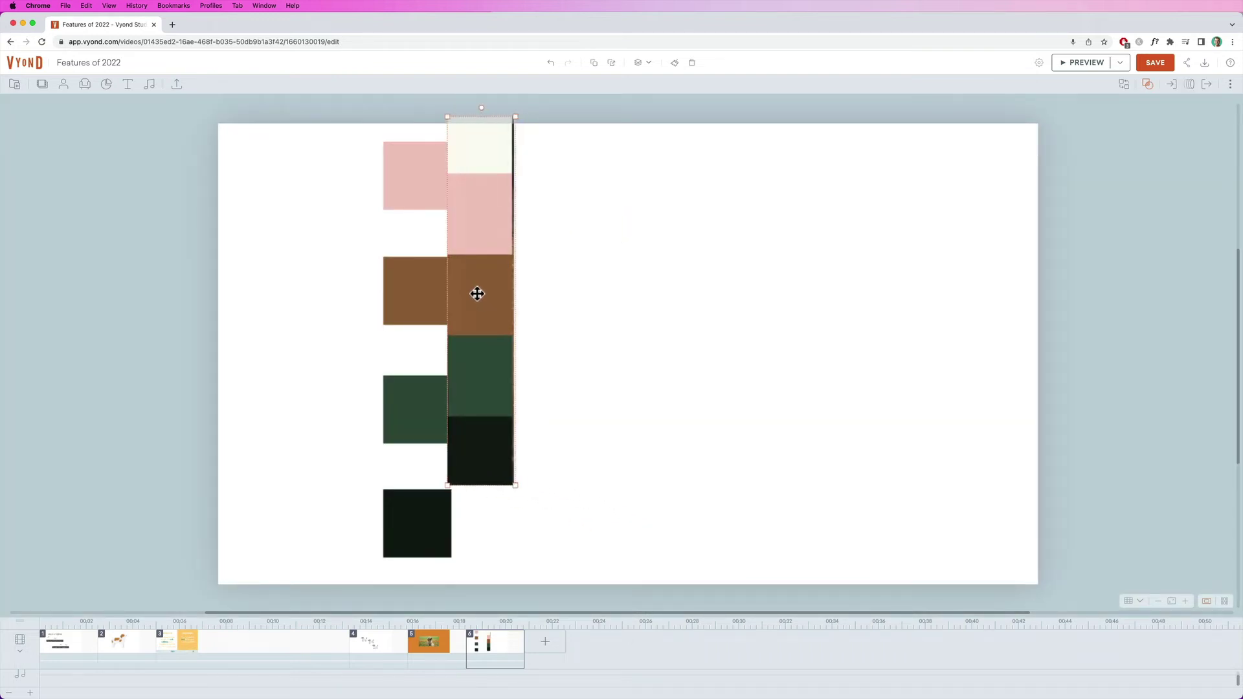
# Nudge the cropped color strip against the squares for comparison and widen its crop to include the RGB and hex codes.
pyautogui.click(597, 277)
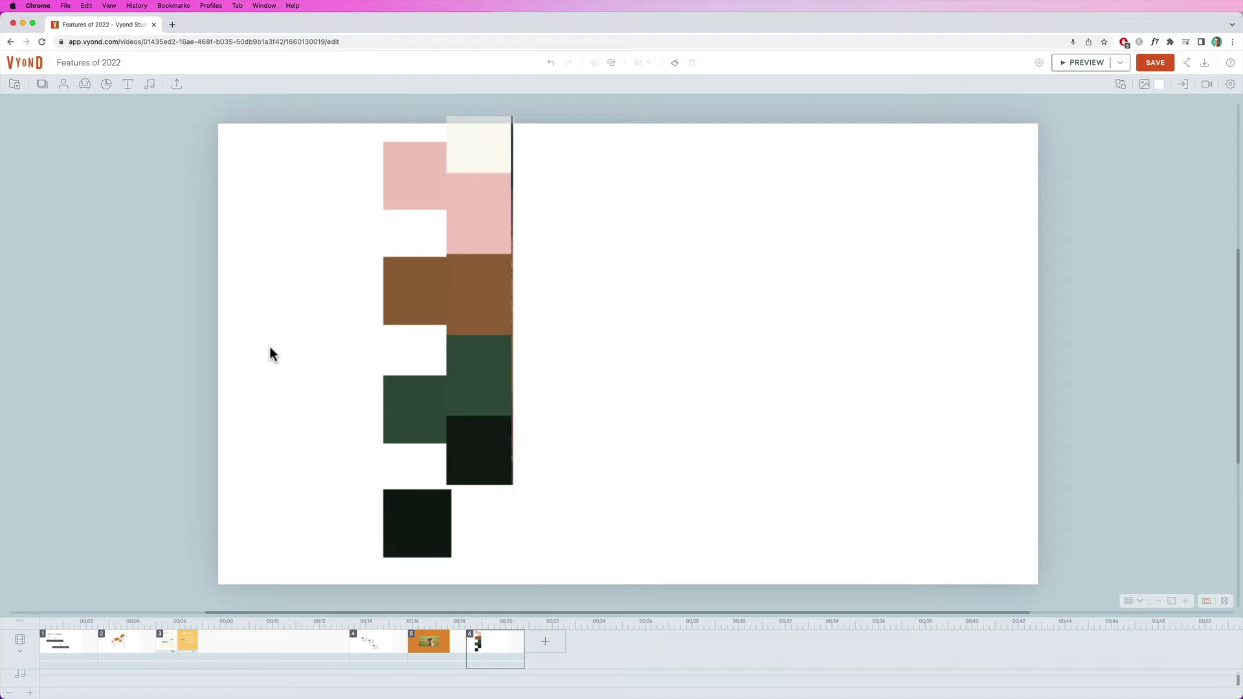
pyautogui.moveTo(488, 430); pyautogui.dragTo(483, 439)
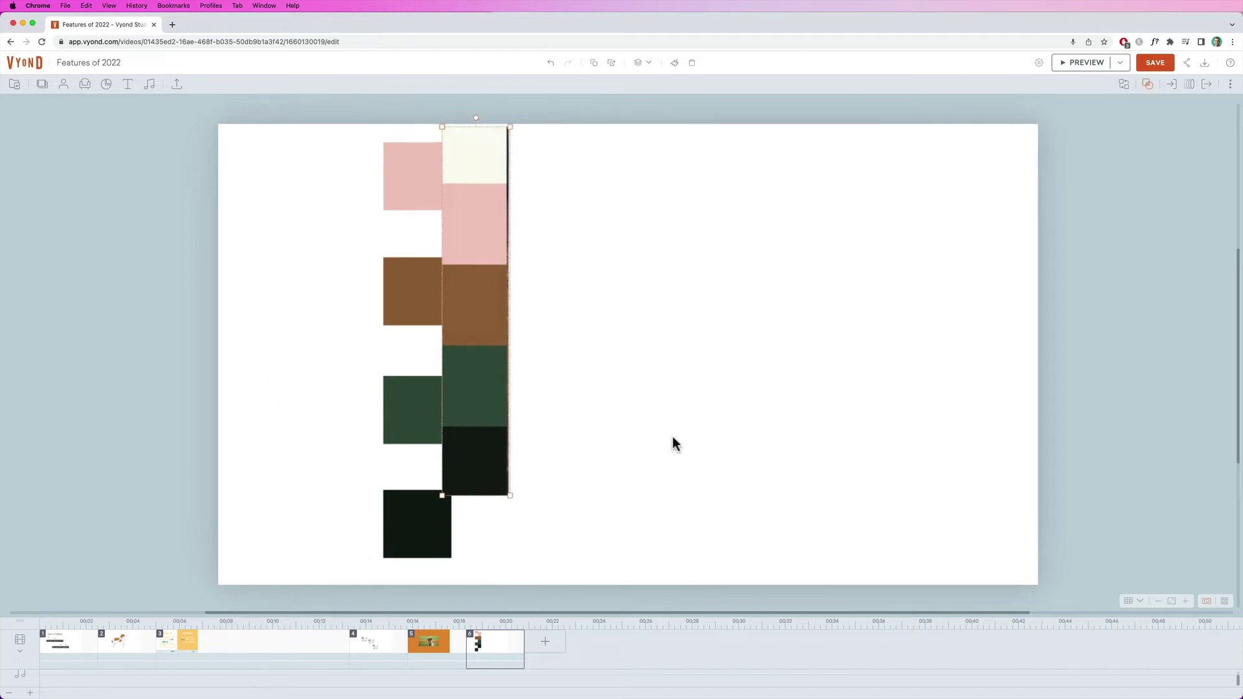
pyautogui.click(654, 444)
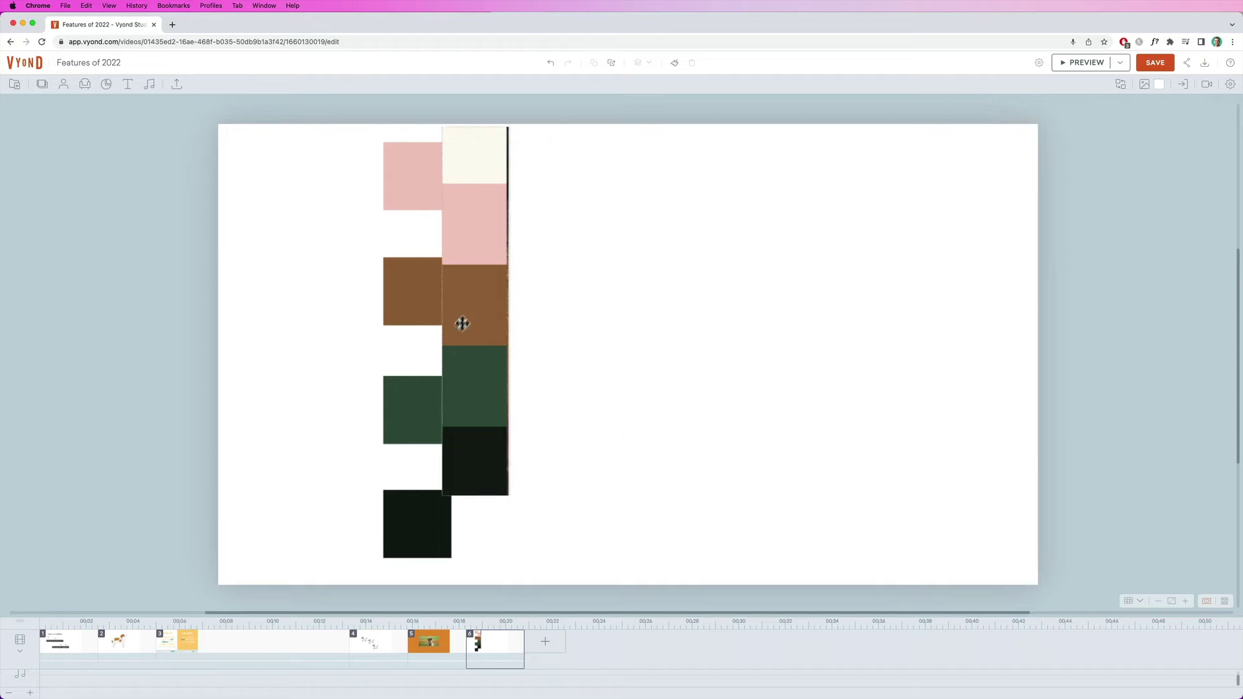
pyautogui.moveTo(463, 314)
pyautogui.mouseDown()
pyautogui.moveTo(602, 331)
pyautogui.moveTo(458, 320)
pyautogui.mouseUp()
pyautogui.doubleClick(601, 329)
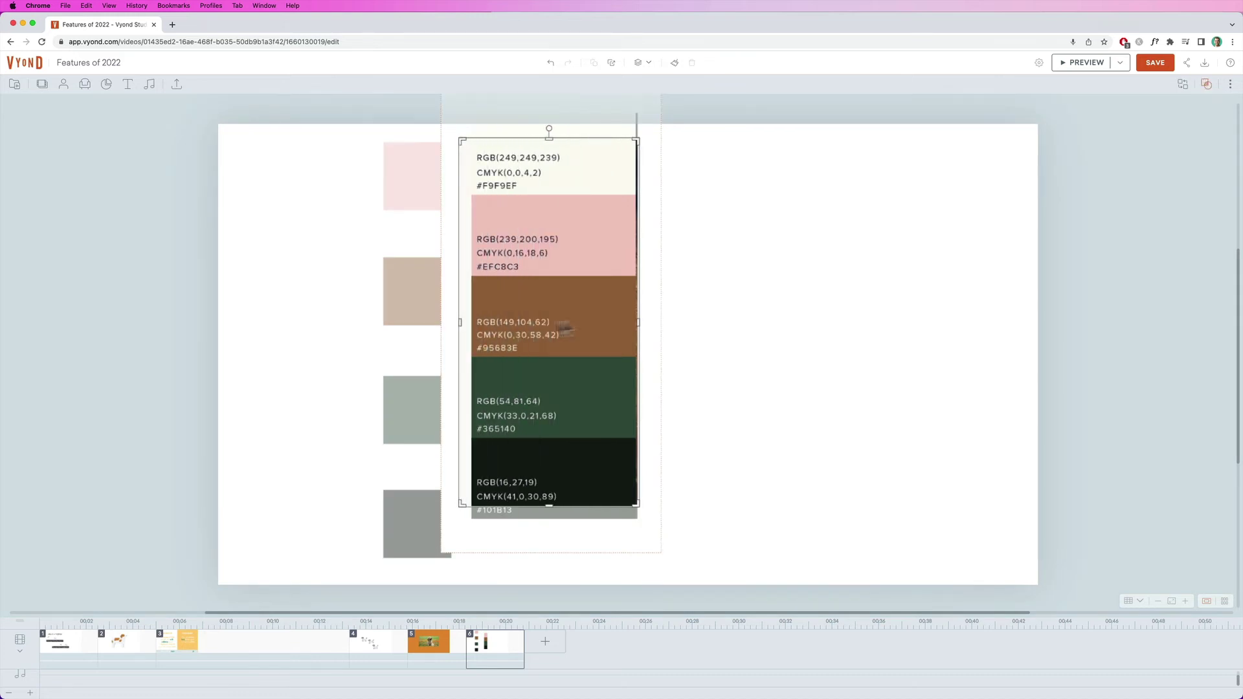
pyautogui.click(488, 295)
# Set the brown square's color to #95683E and shift the palette image away from the squares.
pyautogui.click(402, 293)
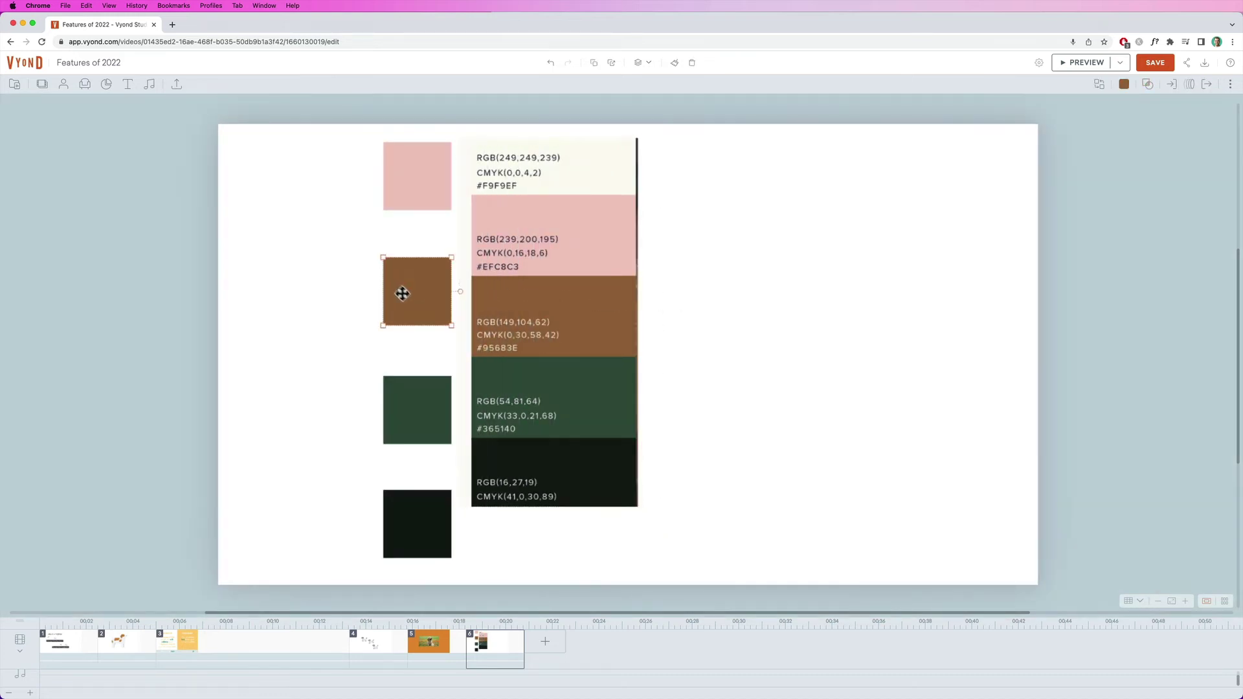
pyautogui.click(1124, 84)
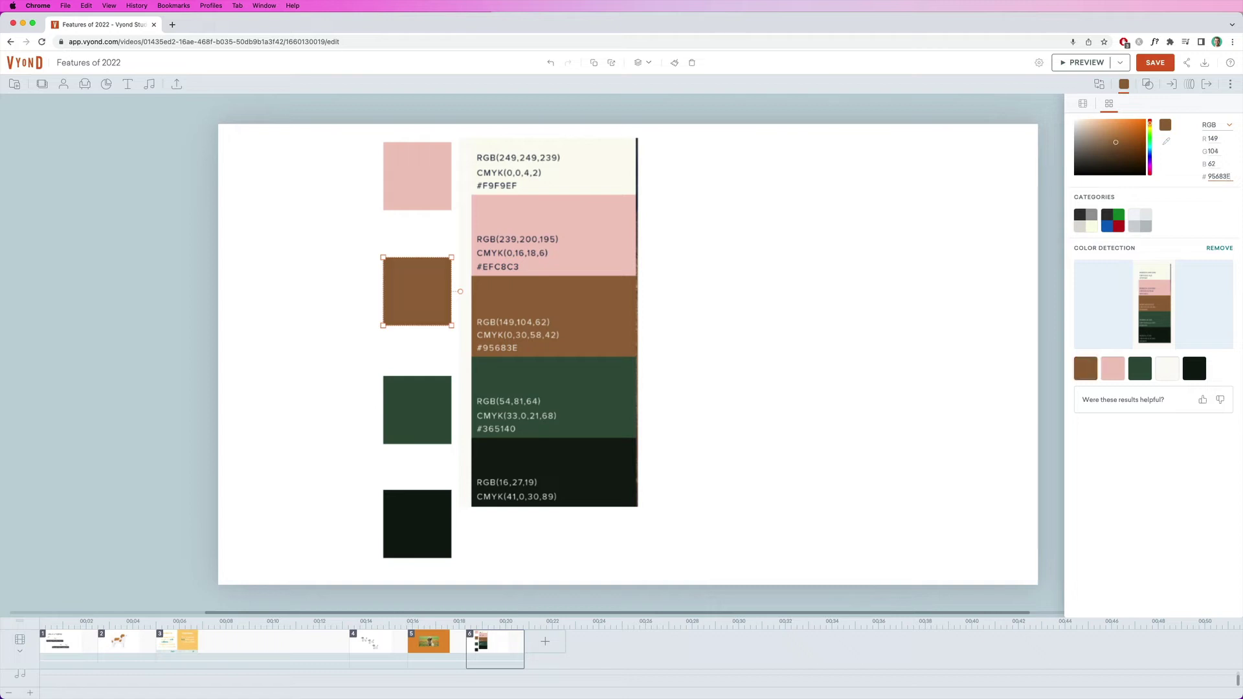
pyautogui.click(845, 287)
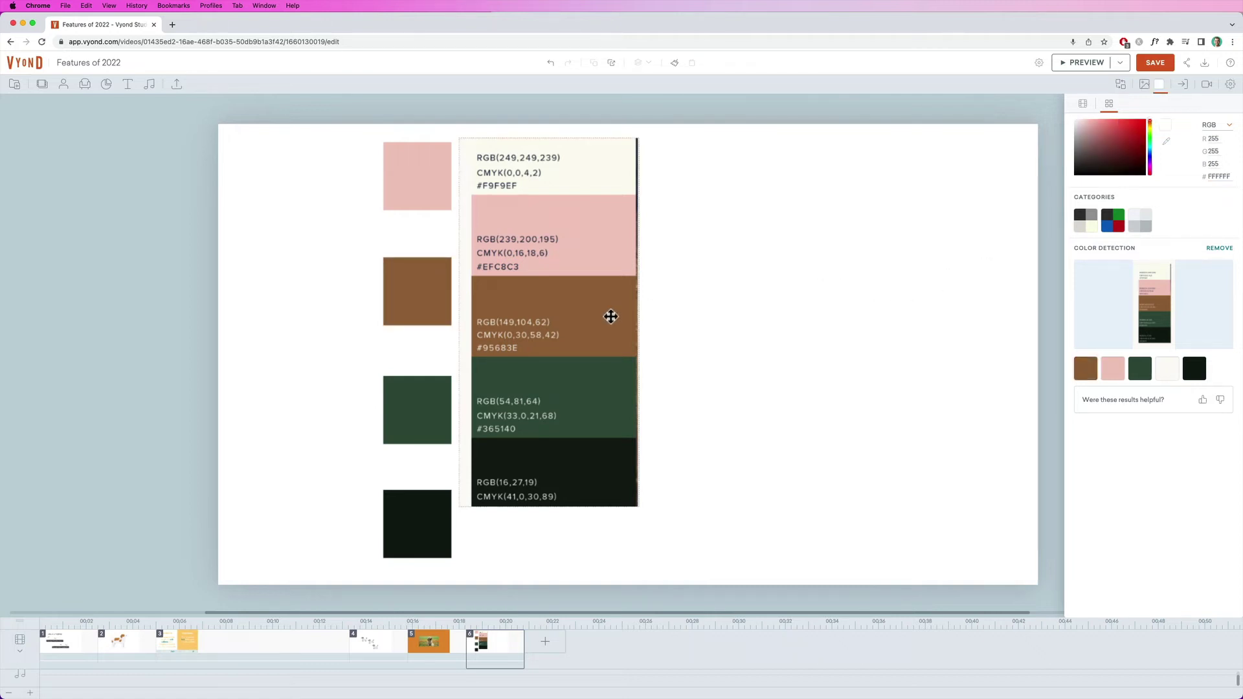
pyautogui.press('Escape')
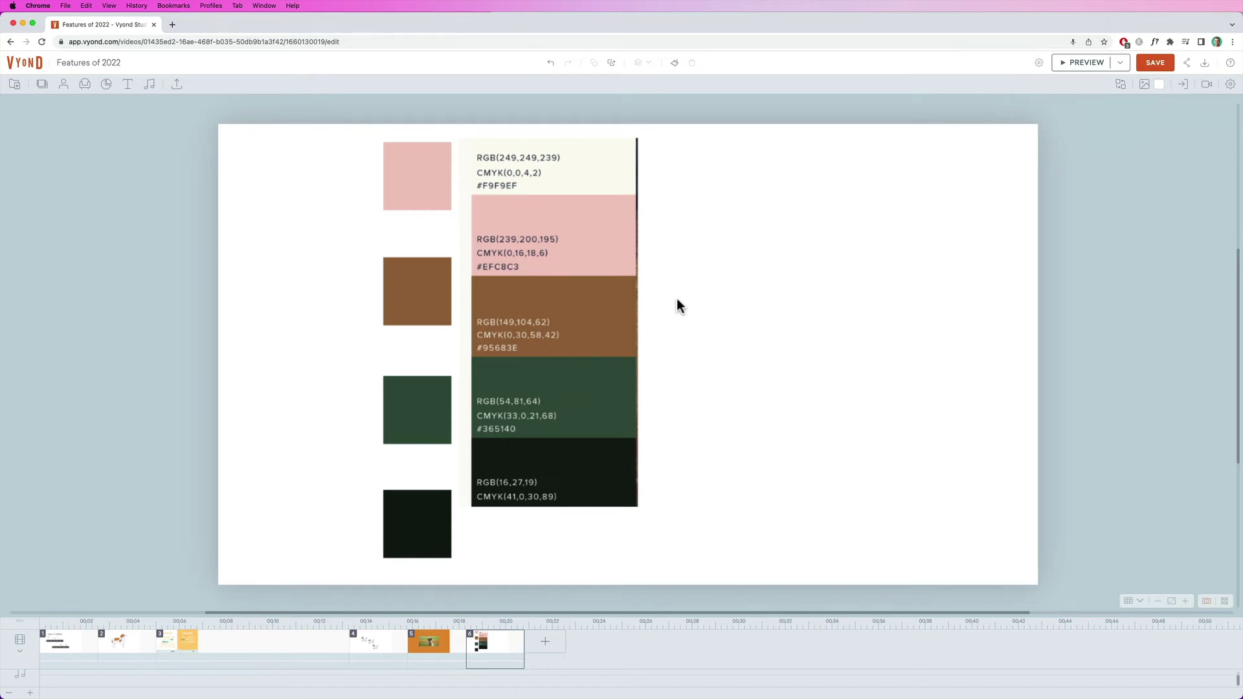
pyautogui.moveTo(583, 336); pyautogui.dragTo(623, 369)
# Add a blank seventh scene and extend its end to about 33.5 s on the timeline.
pyautogui.click(545, 641)
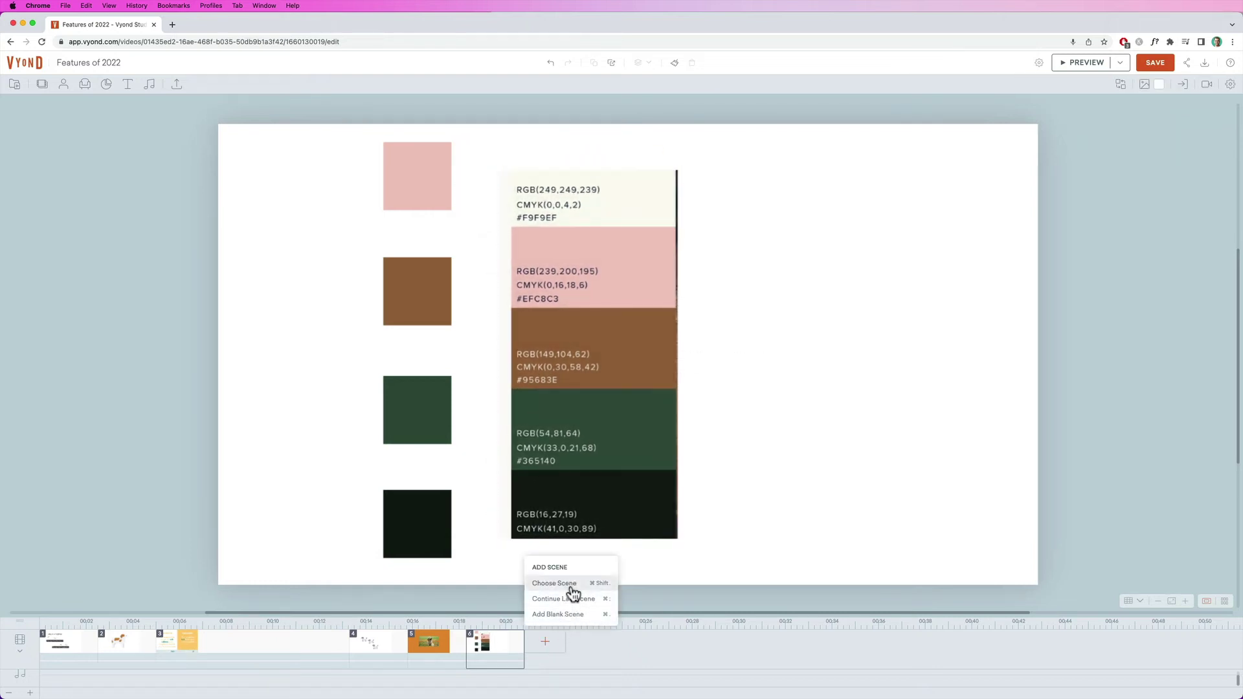
pyautogui.click(565, 614)
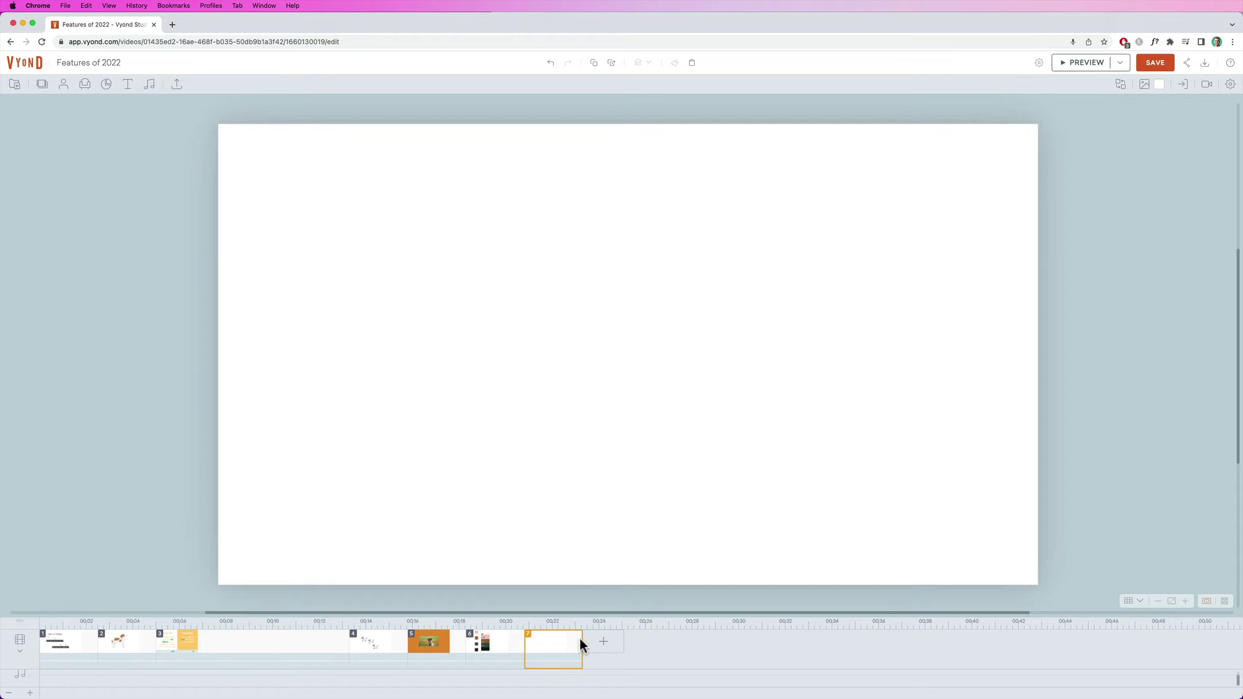
pyautogui.moveTo(582, 641); pyautogui.dragTo(821, 641)
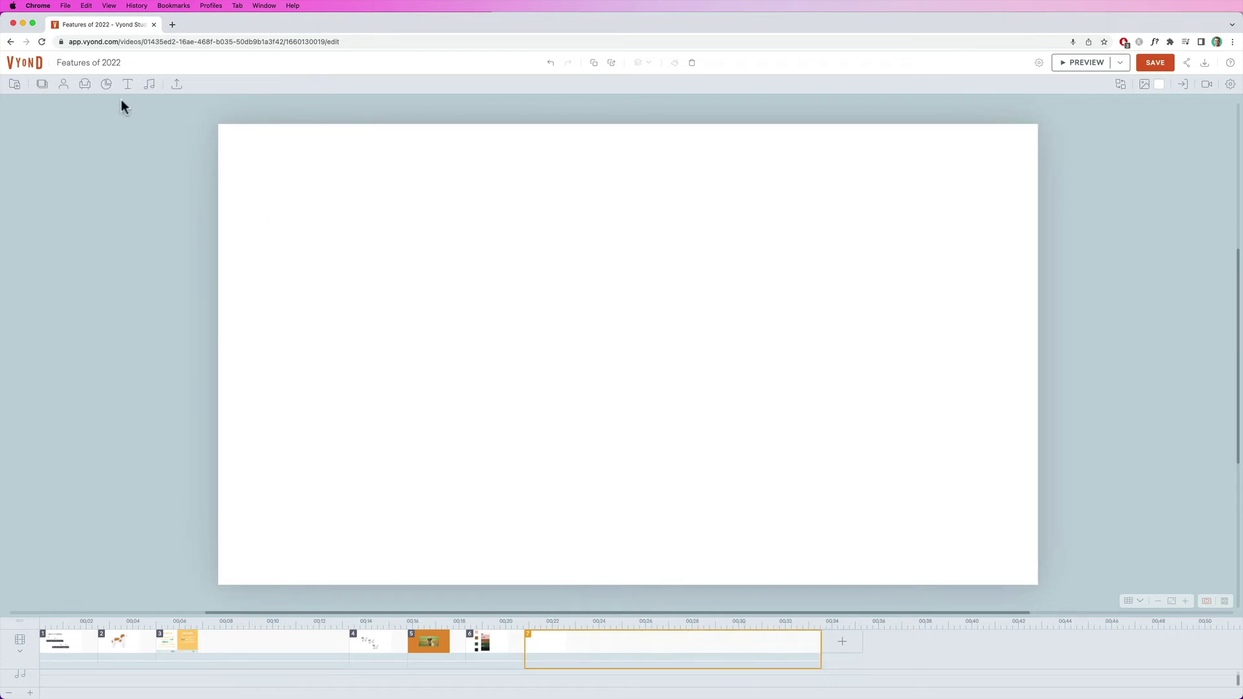
# Record a microphone voice-over and add it to the audio track beneath the seventh scene.
pyautogui.click(149, 84)
pyautogui.click(23, 114)
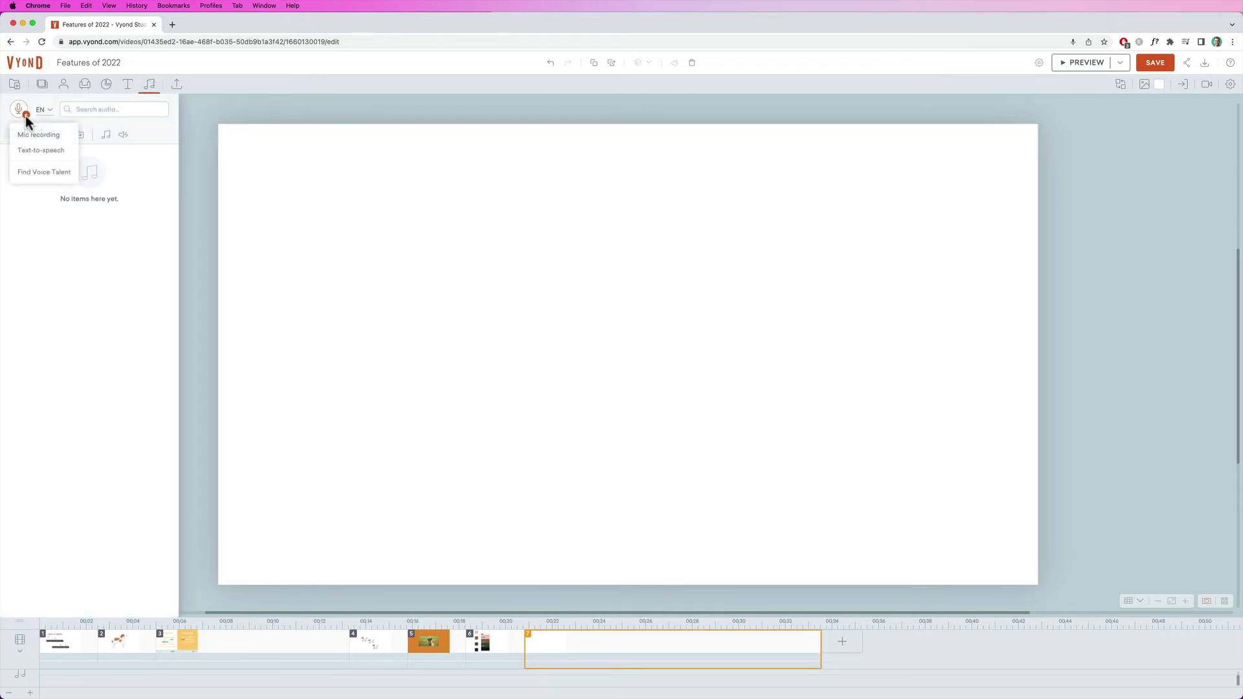
pyautogui.click(35, 135)
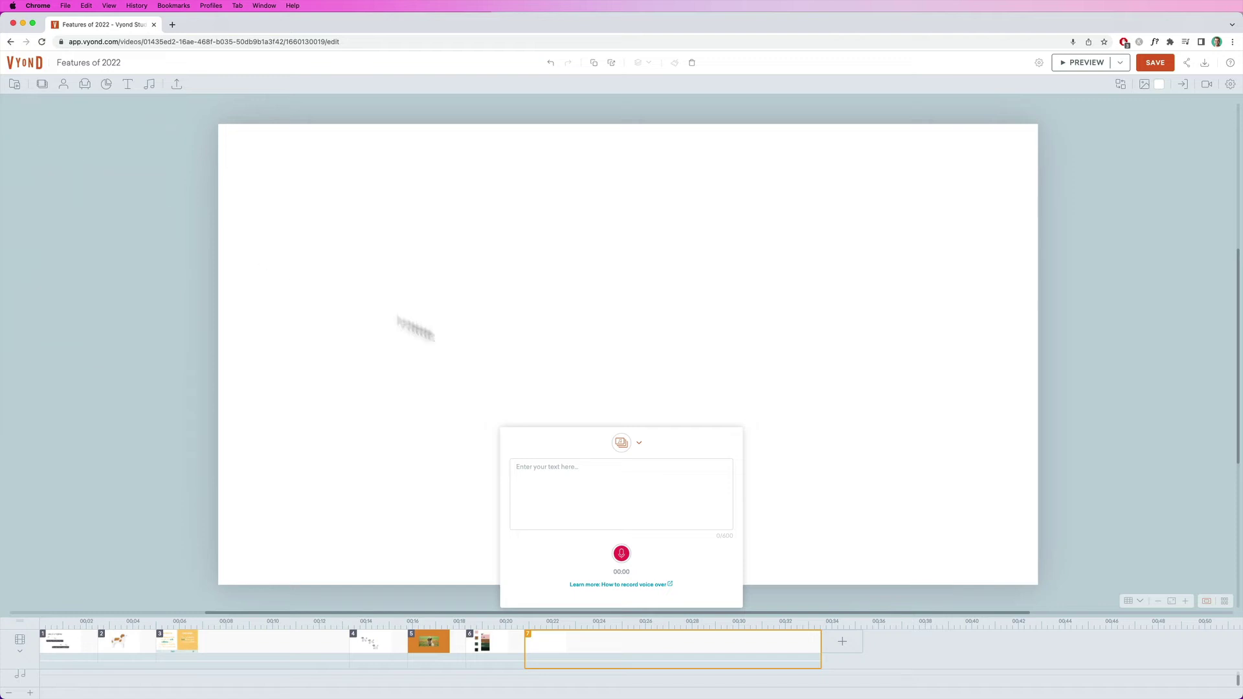
pyautogui.click(622, 555)
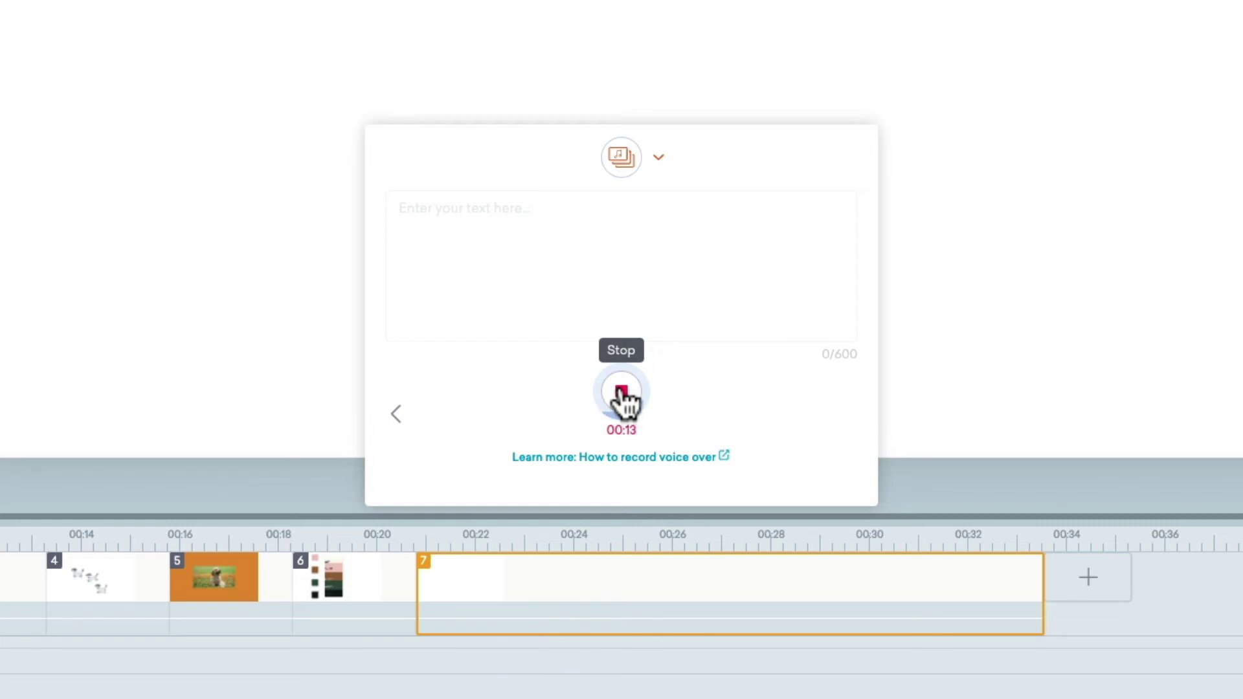
pyautogui.click(621, 392)
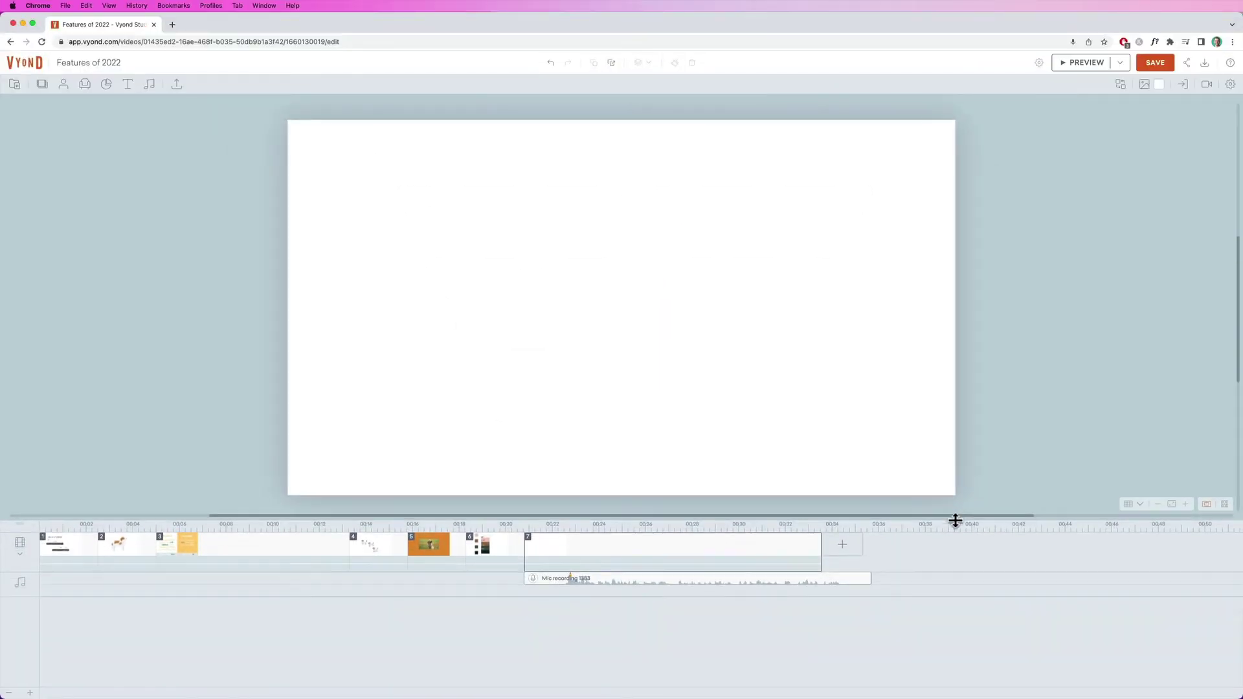
# Play the mic recording from 22.292 s and trim its end and start to a duration of about 12.4 s.
pyautogui.rightClick(558, 580)
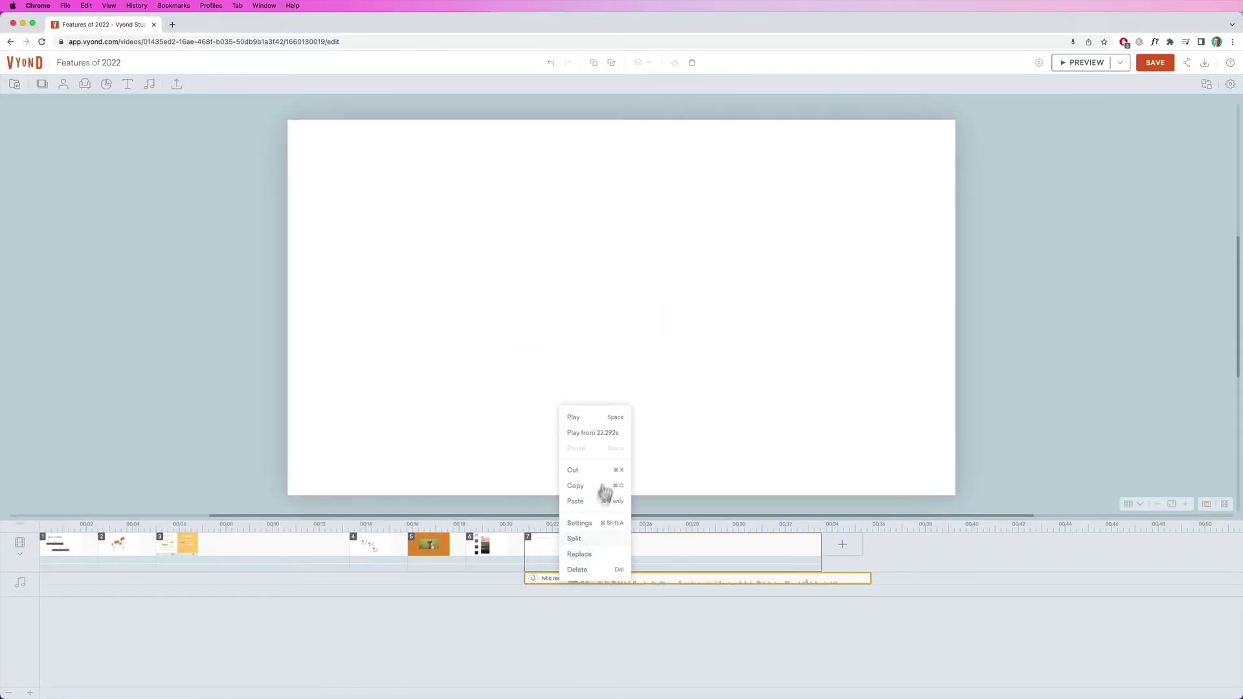
pyautogui.click(591, 432)
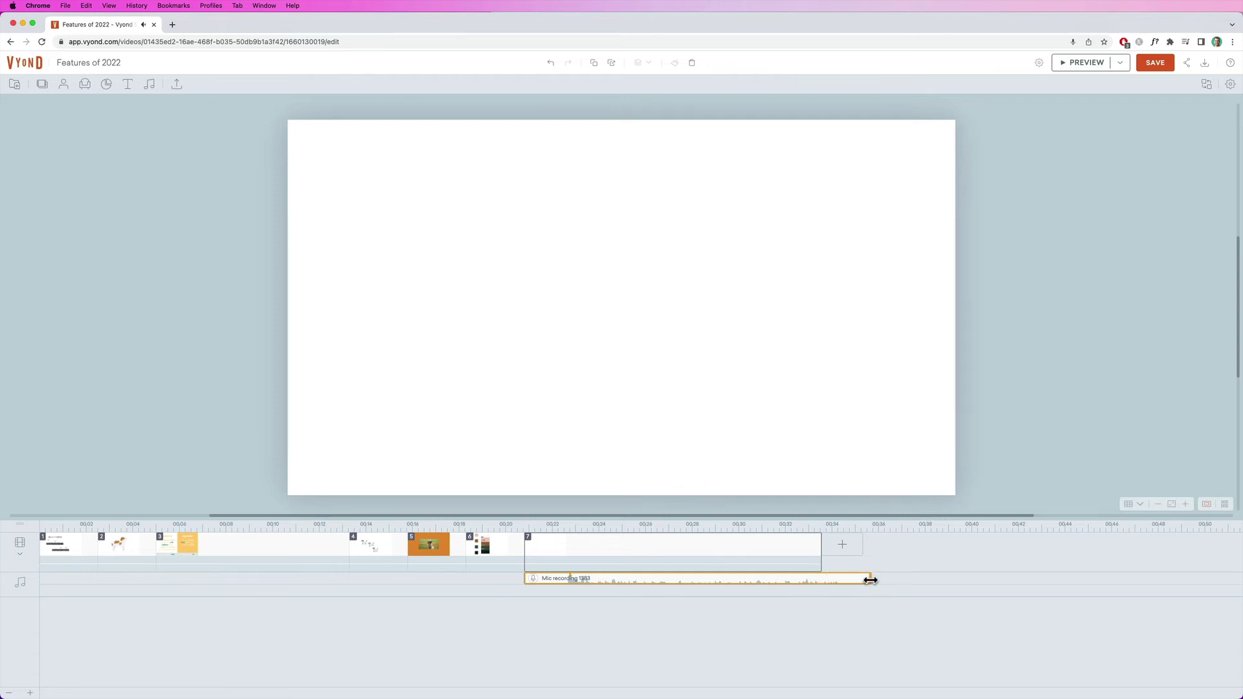
pyautogui.moveTo(870, 580); pyautogui.dragTo(852, 580)
pyautogui.moveTo(527, 580); pyautogui.dragTo(561, 580)
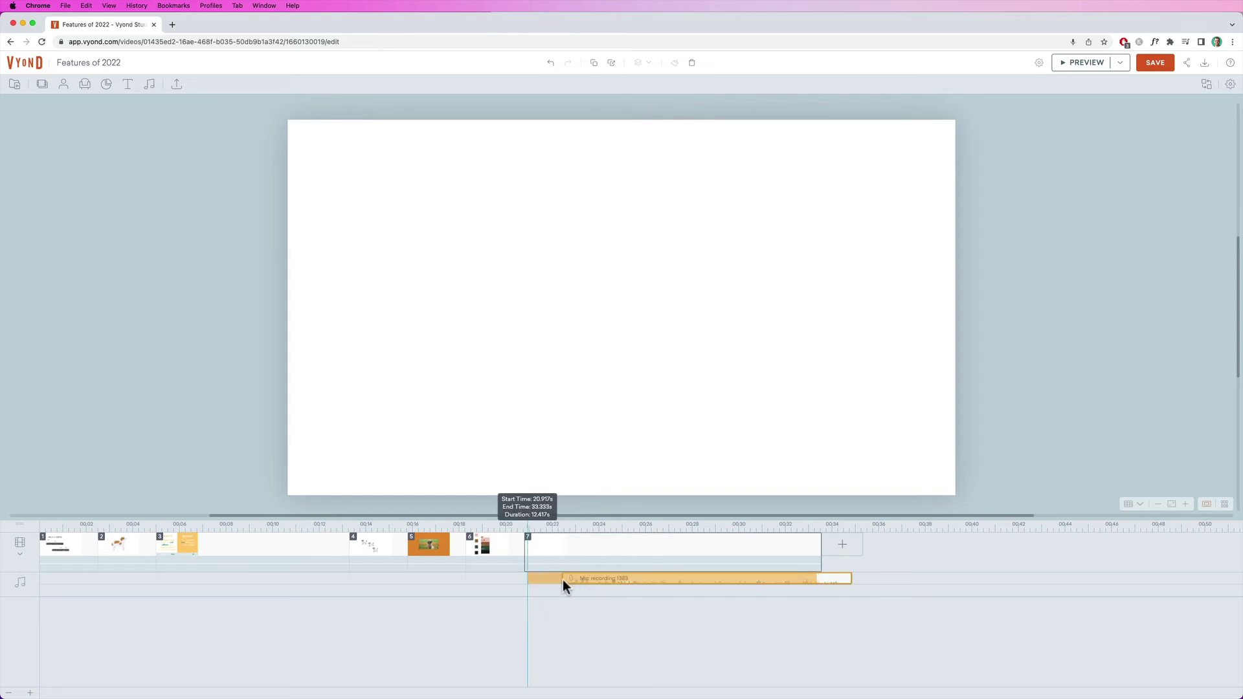
# Enable the Speech Enhancer for the mic recording beneath the seventh scene.
pyautogui.rightClick(565, 578)
pyautogui.click(598, 524)
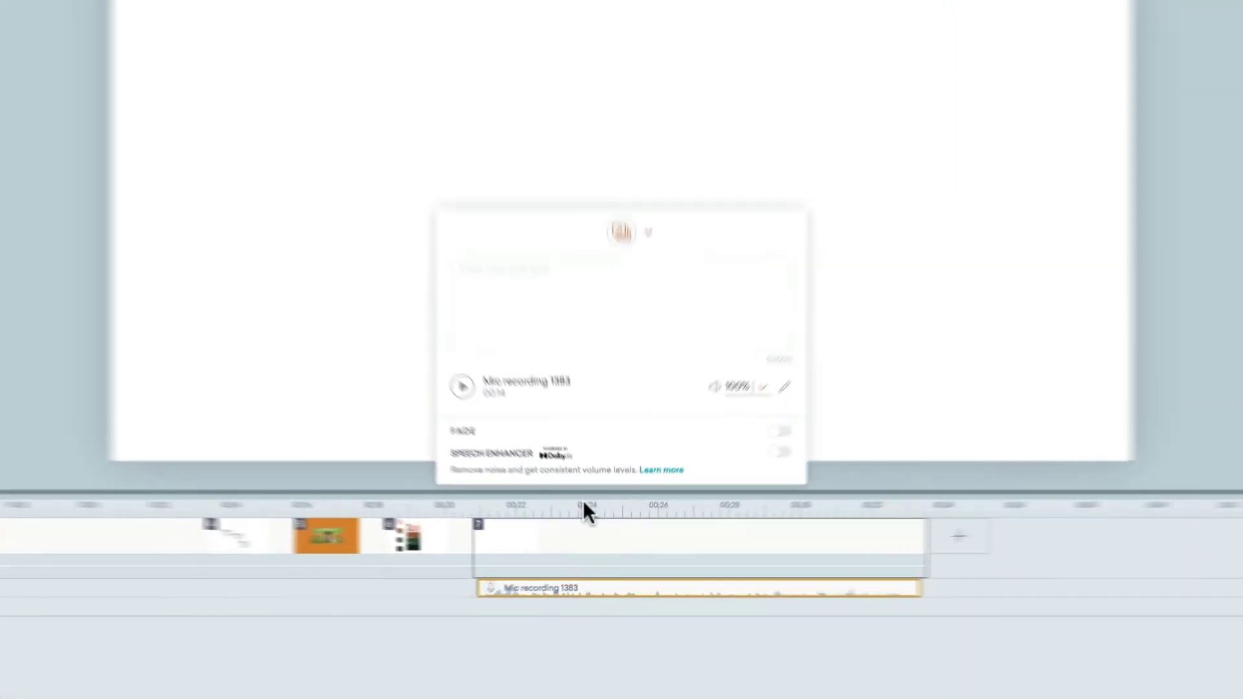
pyautogui.click(815, 430)
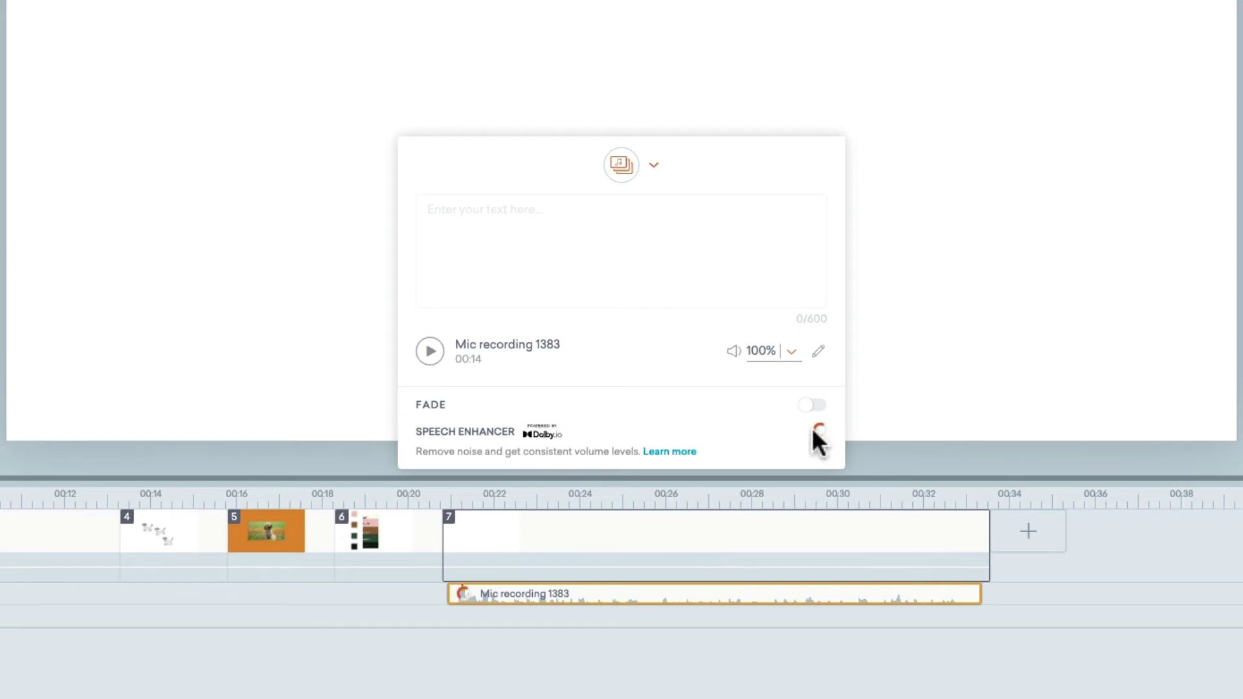
pyautogui.click(907, 398)
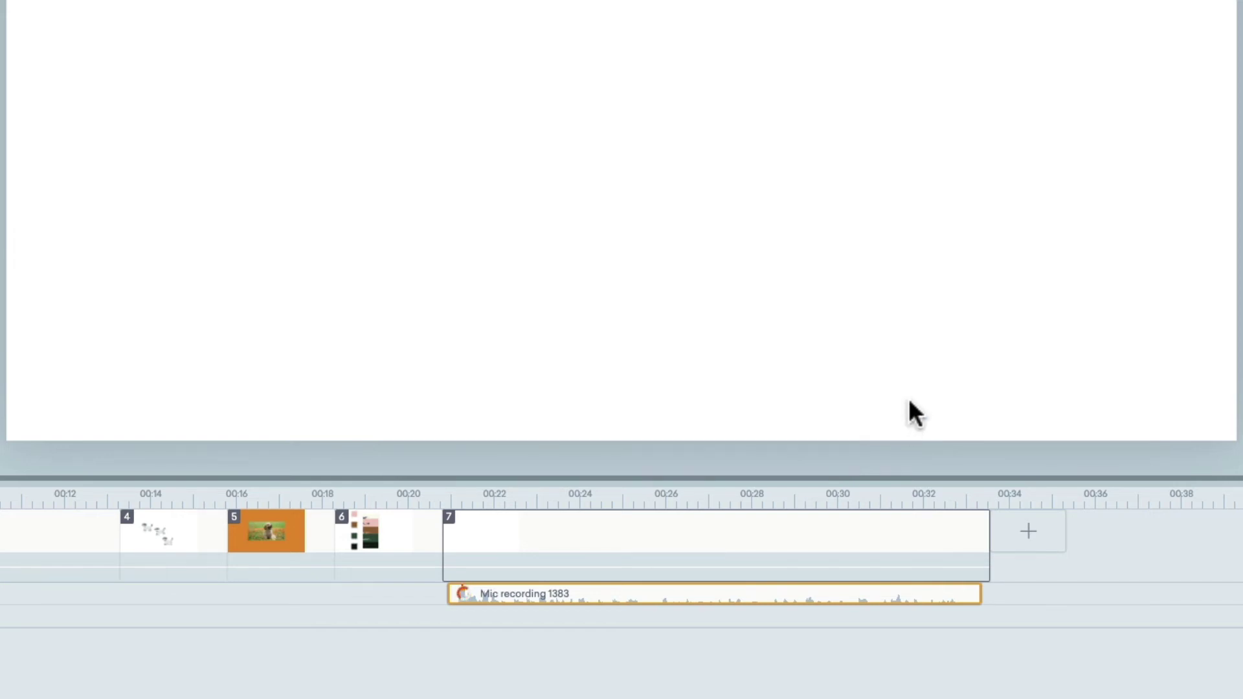
pyautogui.moveTo(466, 591)
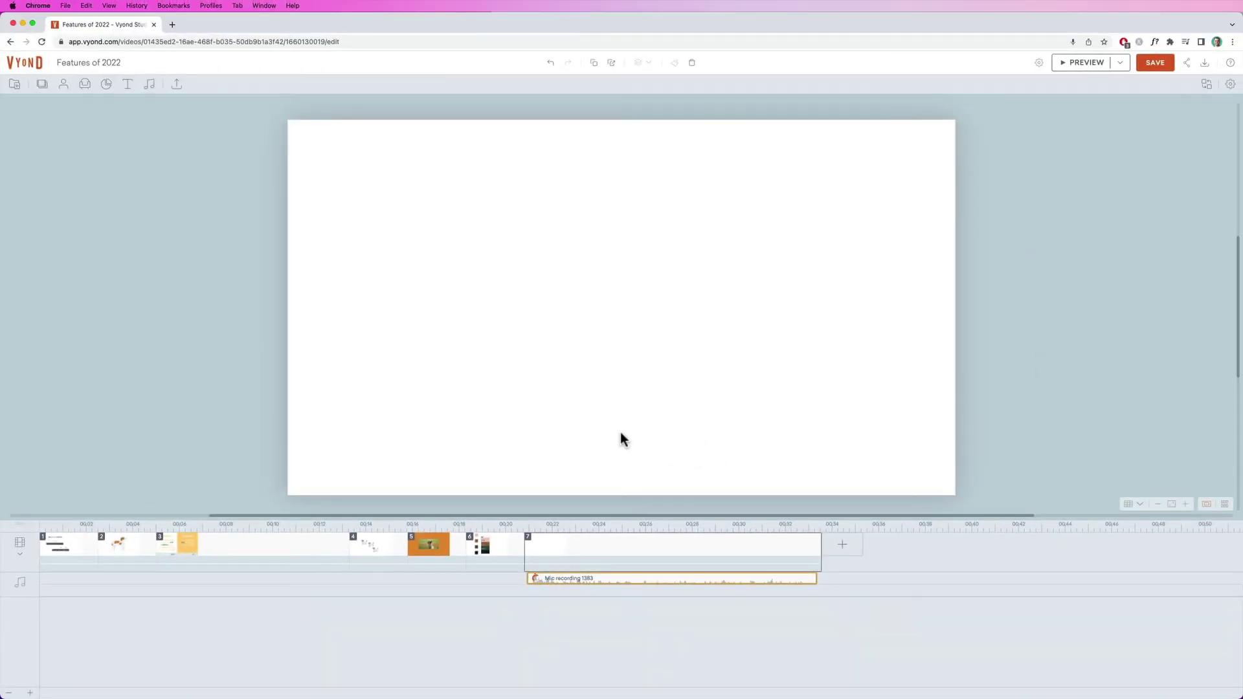
# Add the bearded Casual character in the green shirt to the seventh scene and enlarge it beyond the scene's lower edge.
pyautogui.click(61, 90)
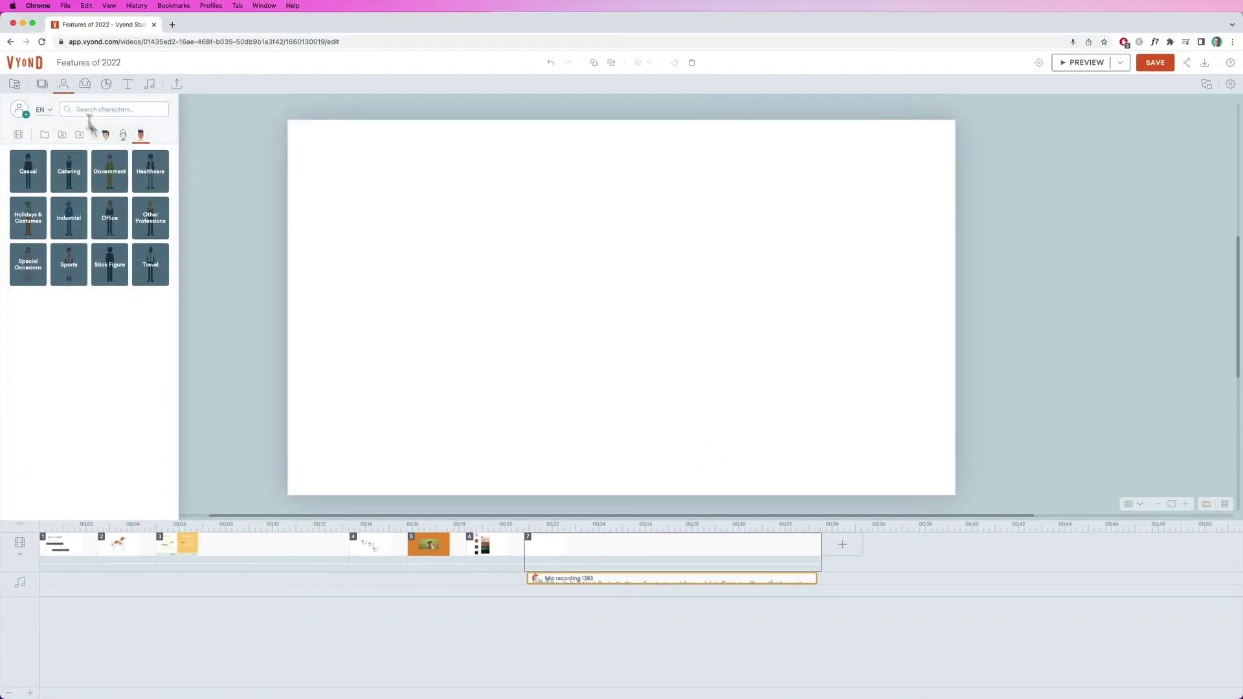
pyautogui.click(34, 173)
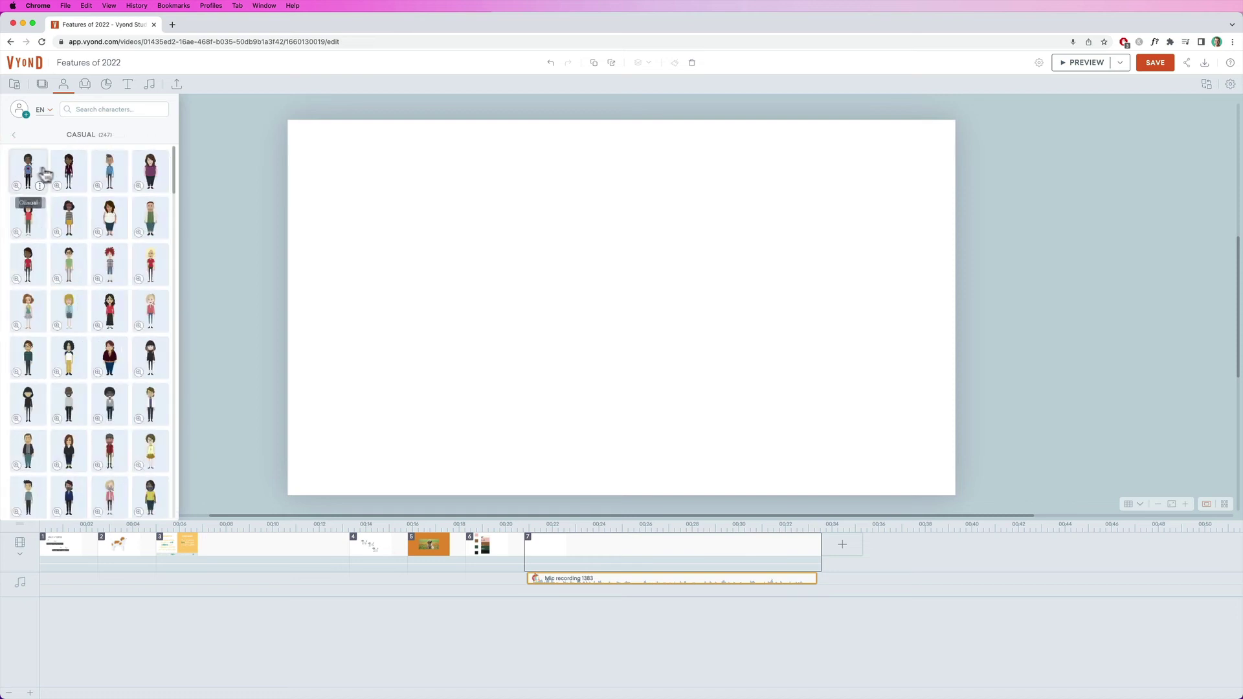
pyautogui.click(152, 220)
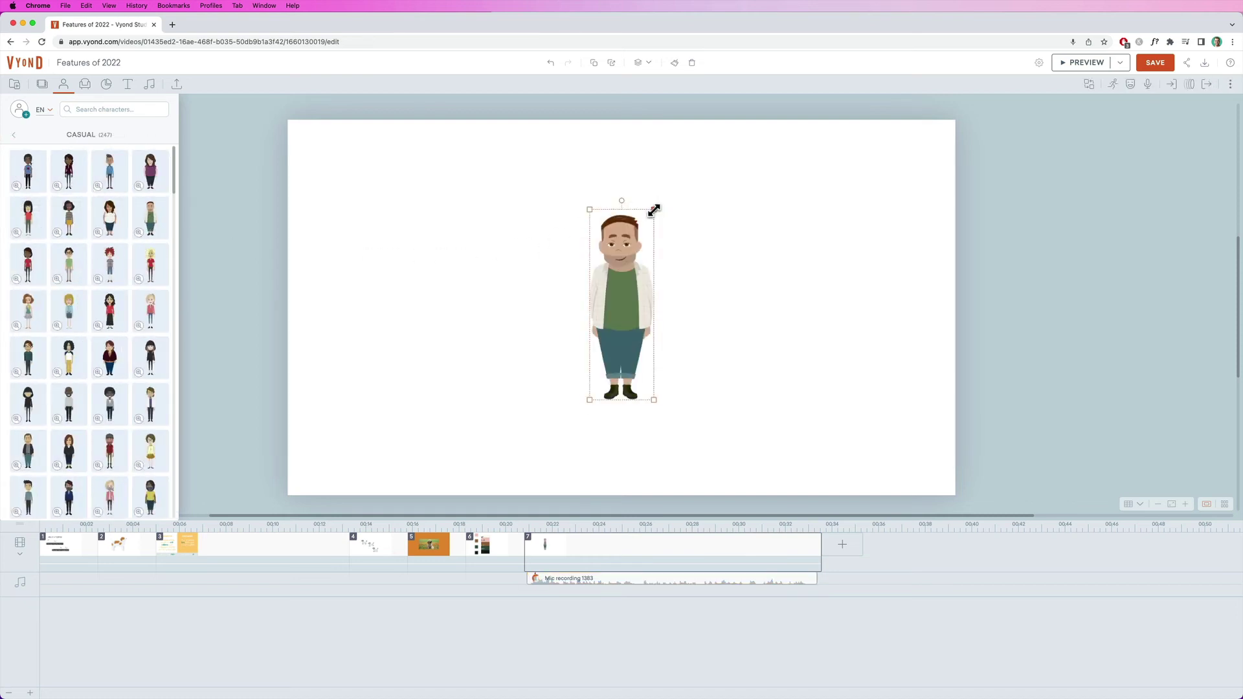
pyautogui.moveTo(653, 210); pyautogui.dragTo(635, 335)
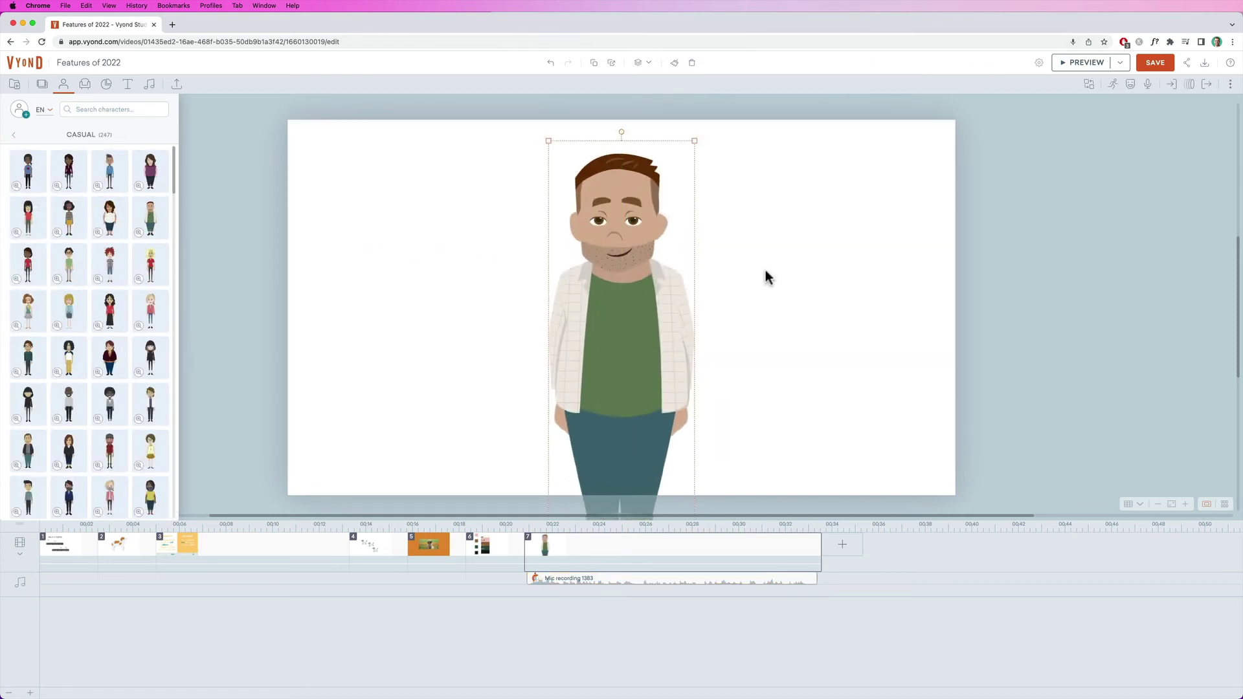
# Assign the mic recording to the bearded character as its dialog and preview the seventh scene.
pyautogui.click(591, 579)
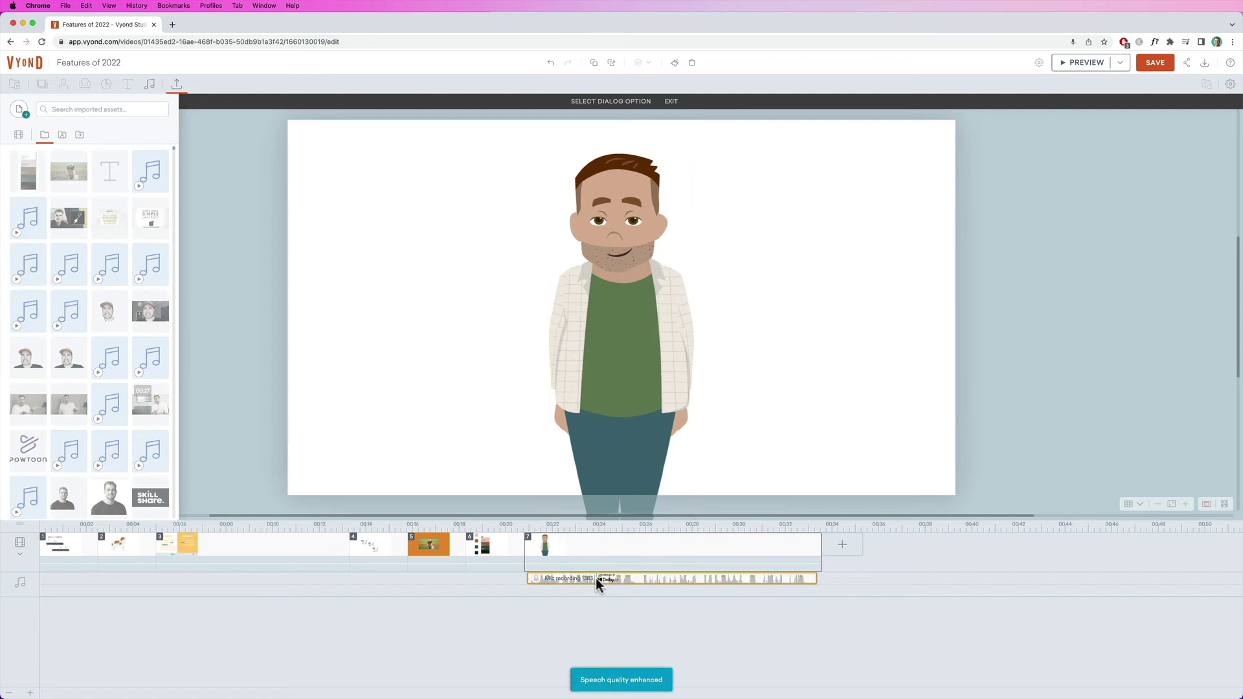
pyautogui.rightClick(596, 578)
pyautogui.click(637, 526)
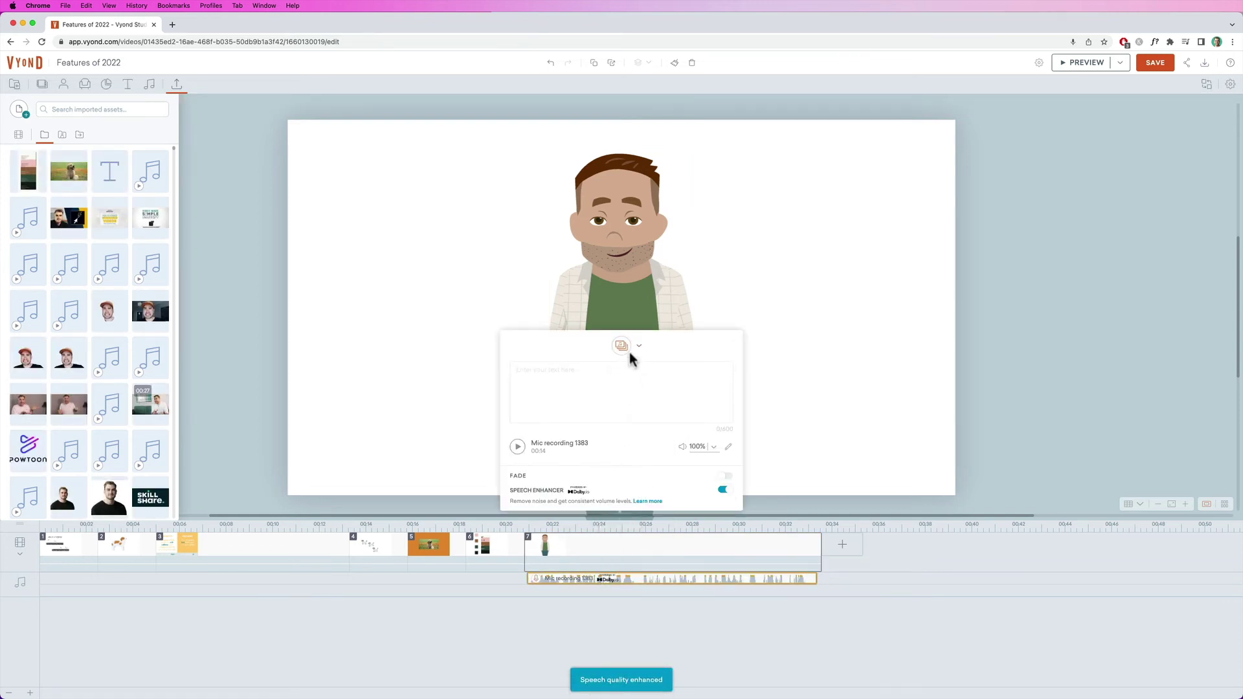
pyautogui.click(809, 327)
pyautogui.click(664, 365)
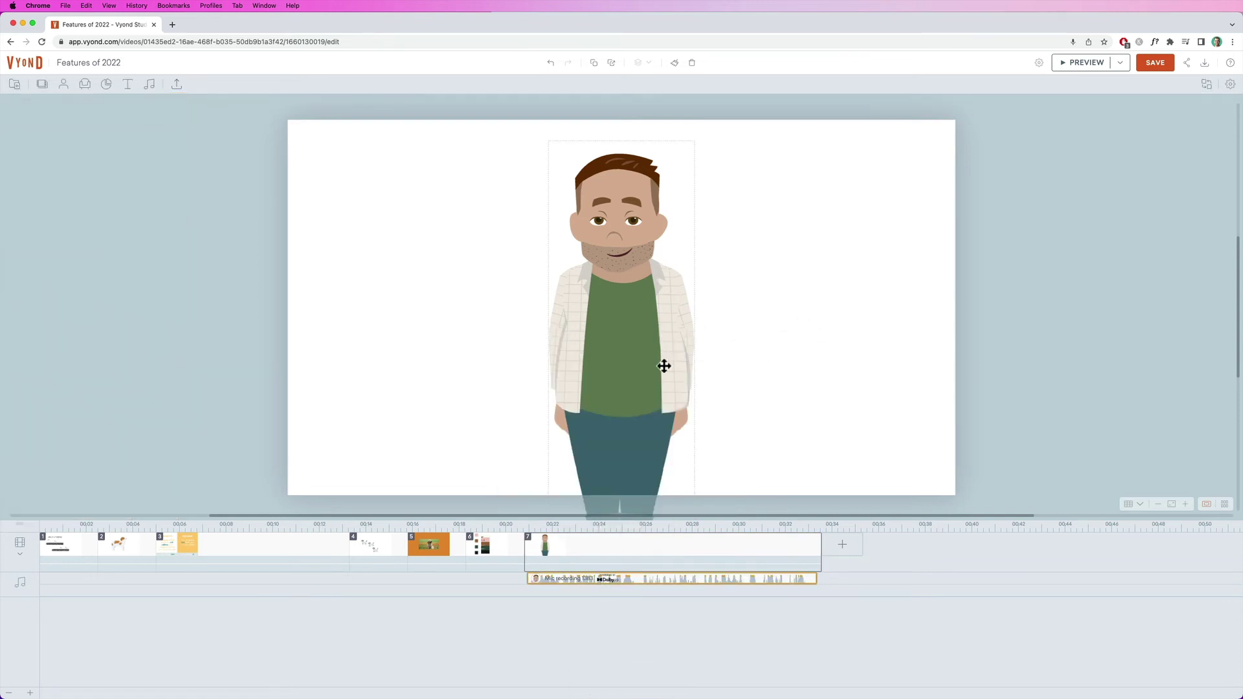
pyautogui.press('super+p')
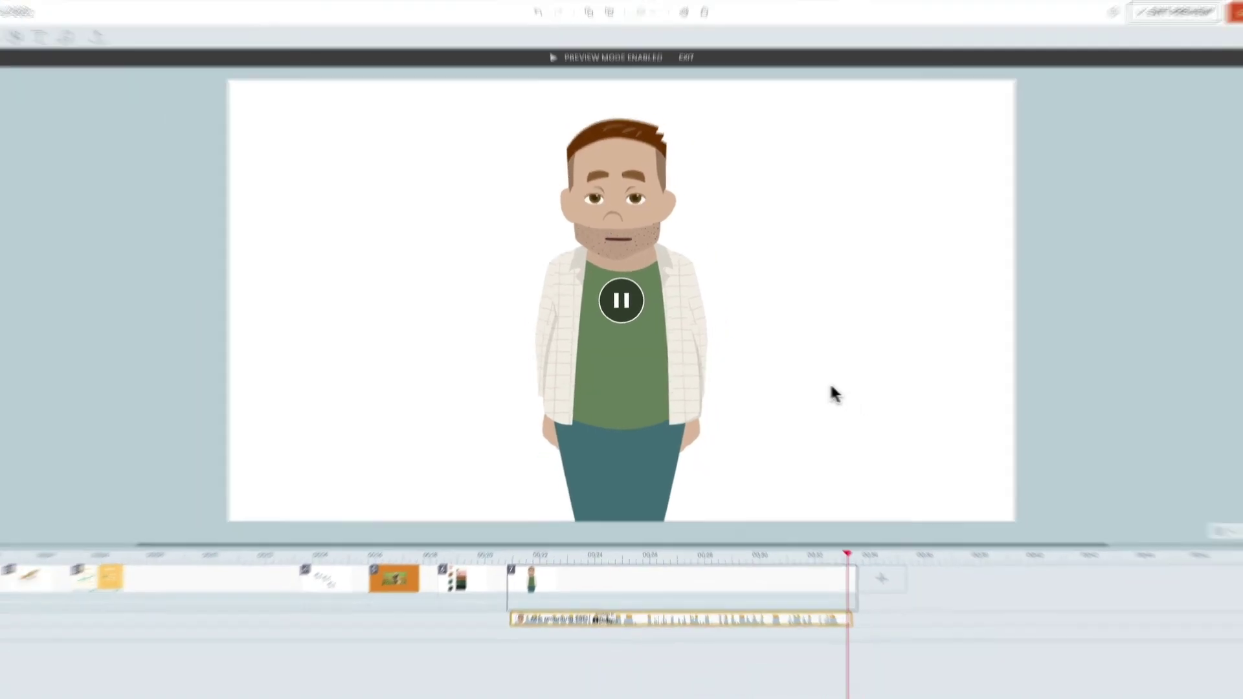
# Turn off the Speech Enhancer for the mic recording and preview the seventh scene with the original audio.
pyautogui.rightClick(791, 663)
pyautogui.click(767, 518)
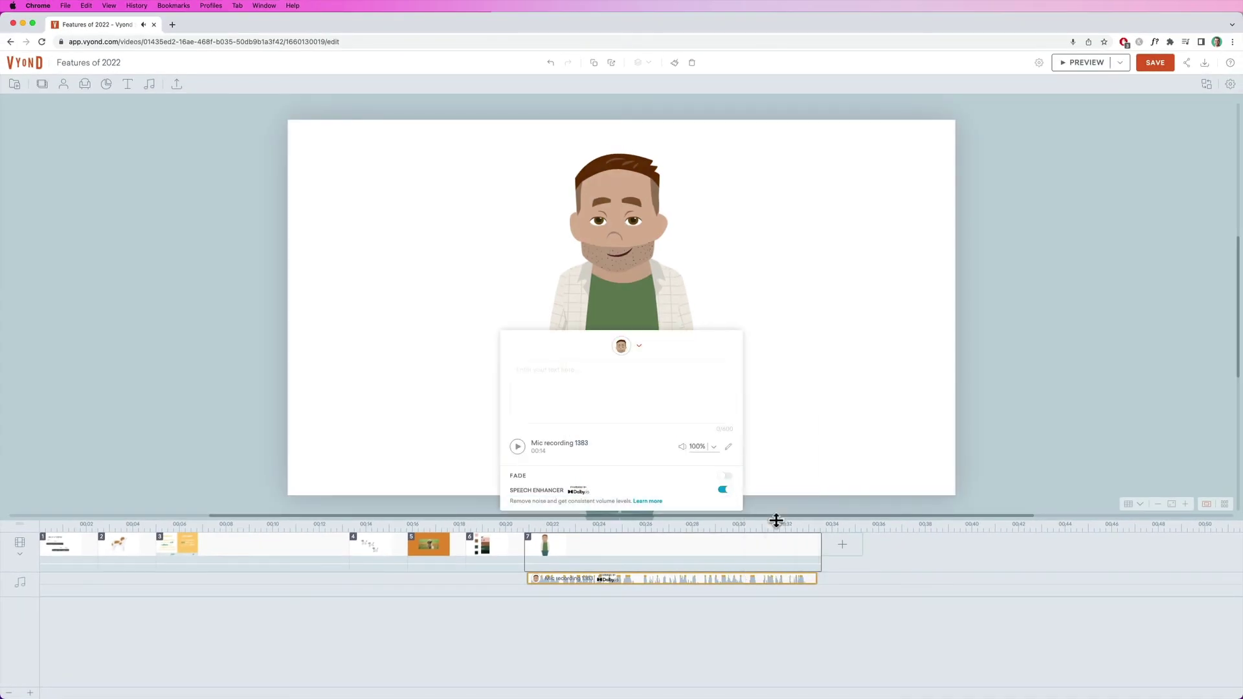
pyautogui.click(797, 472)
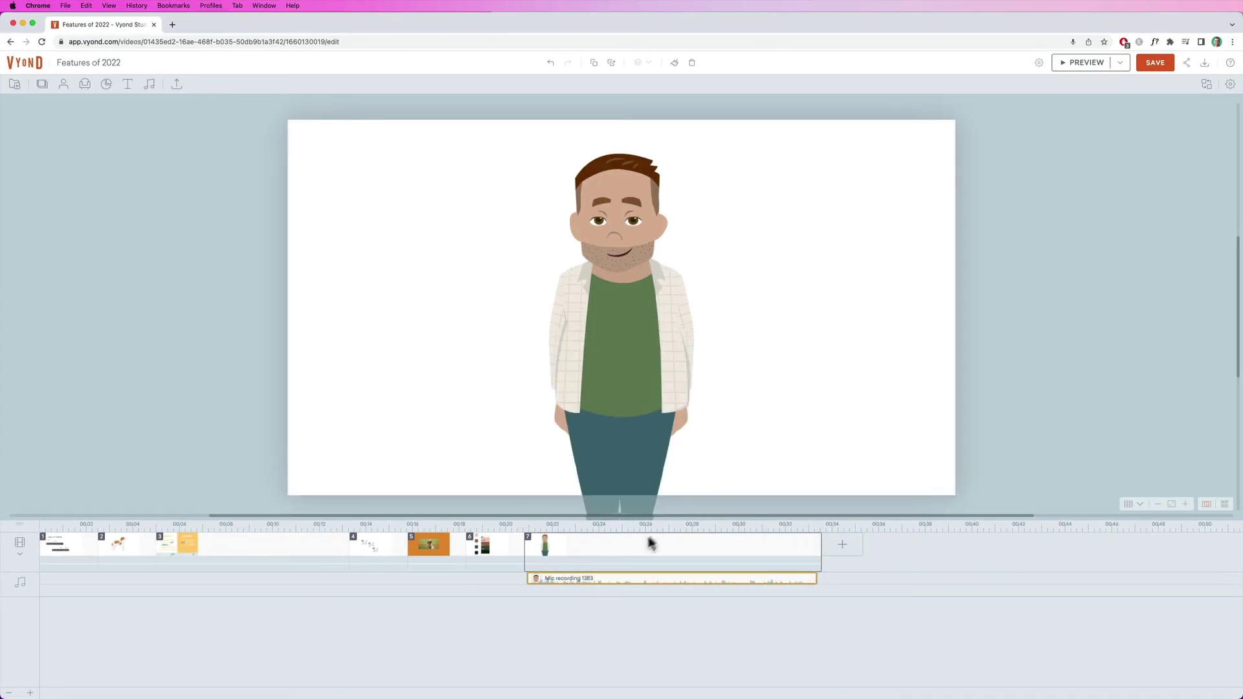
pyautogui.press('super+p')
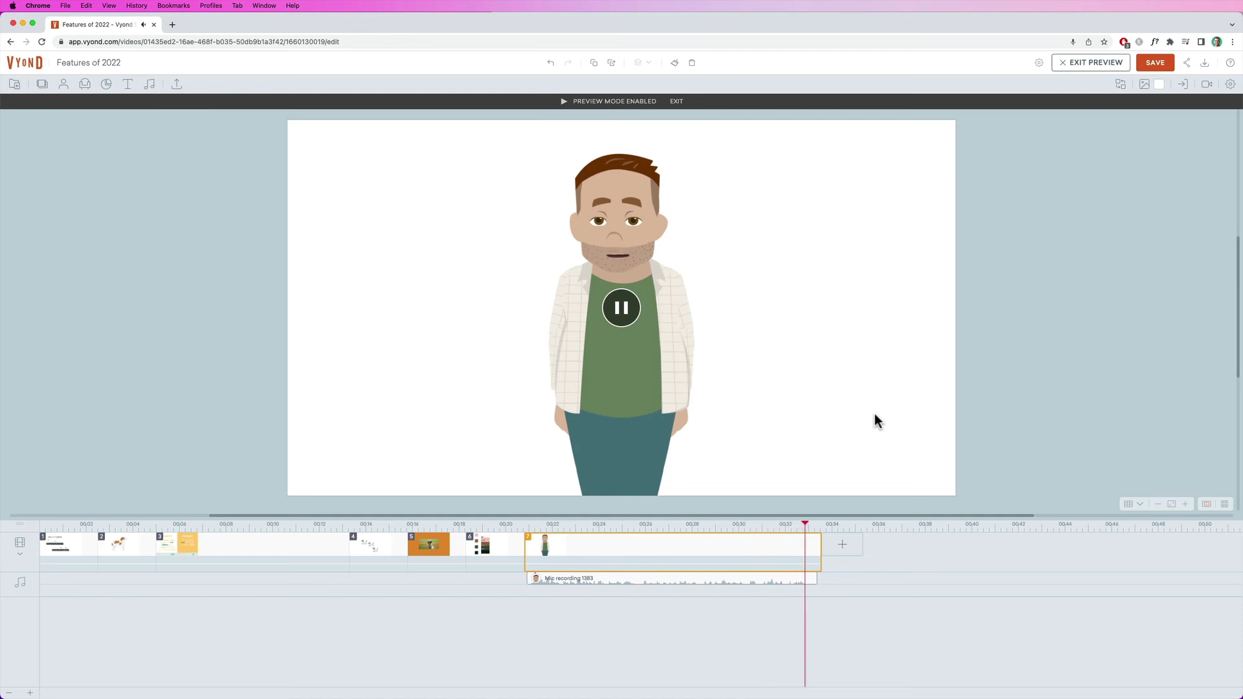
pyautogui.press('Escape')
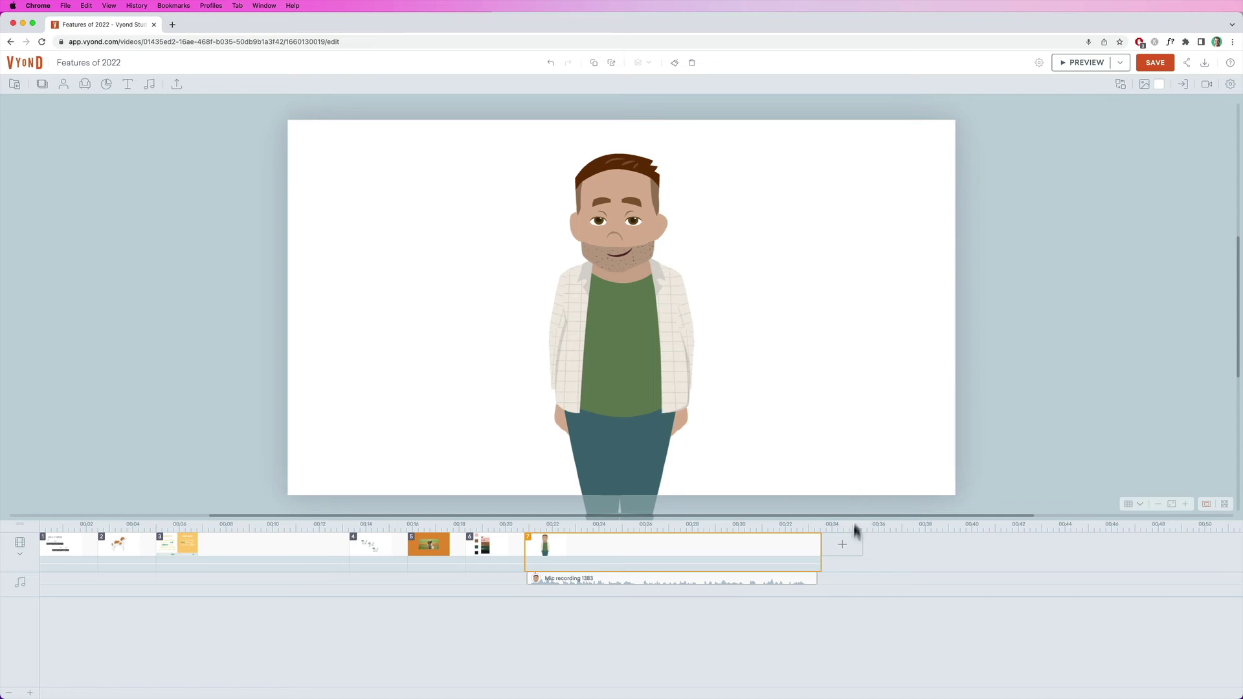
# Add a blank eighth scene and place three "Add a title" texts on it, two in an upper row and one below.
pyautogui.click(843, 545)
pyautogui.click(859, 619)
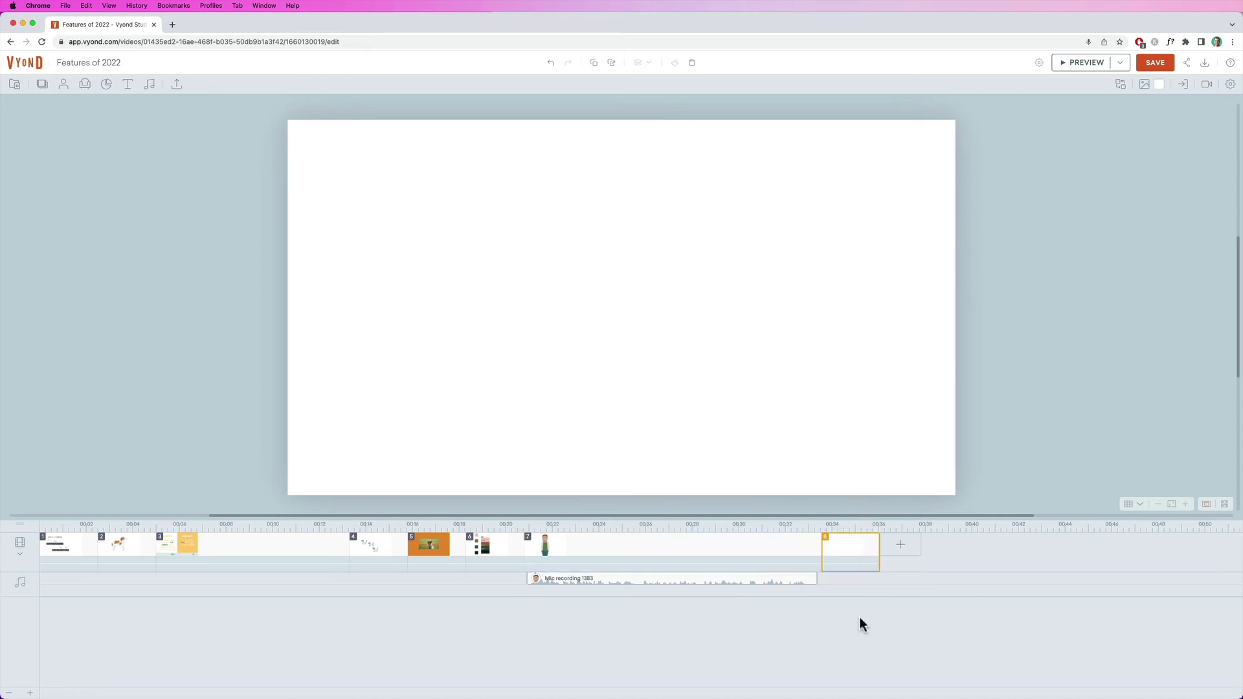
pyautogui.click(128, 86)
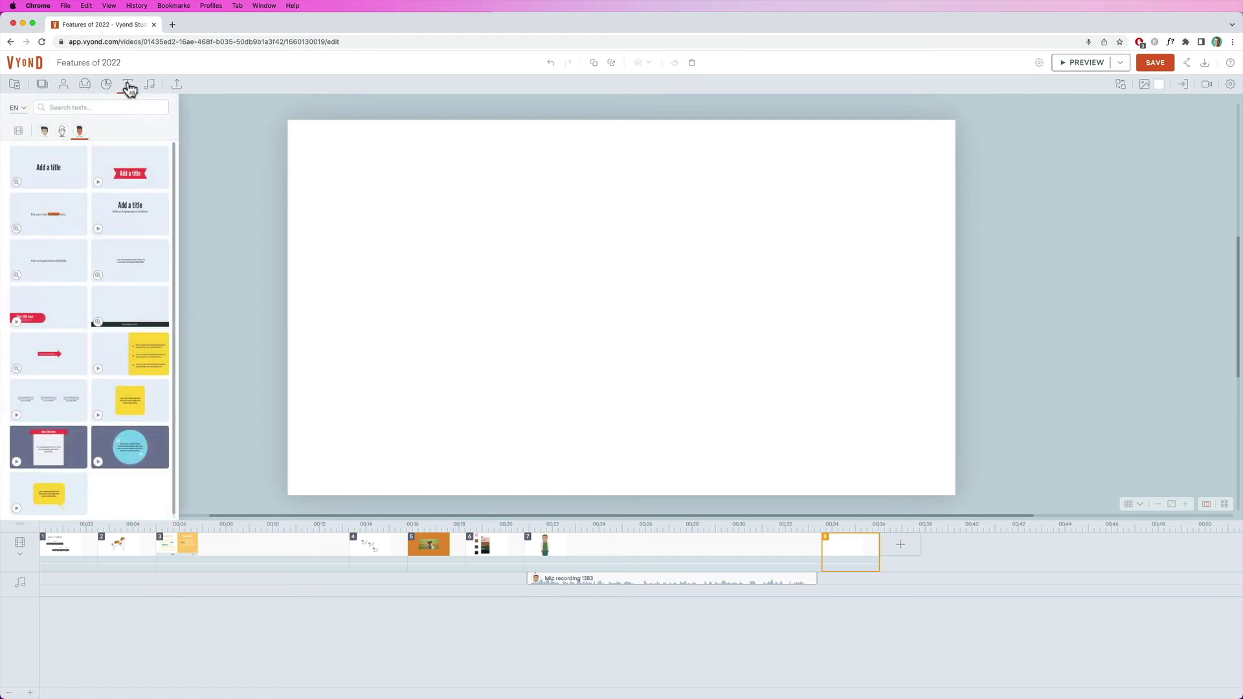
pyautogui.click(52, 167)
pyautogui.moveTo(593, 269); pyautogui.dragTo(565, 358)
pyautogui.press('super+v')
pyautogui.press('super+v')
pyautogui.moveTo(537, 243); pyautogui.dragTo(789, 233)
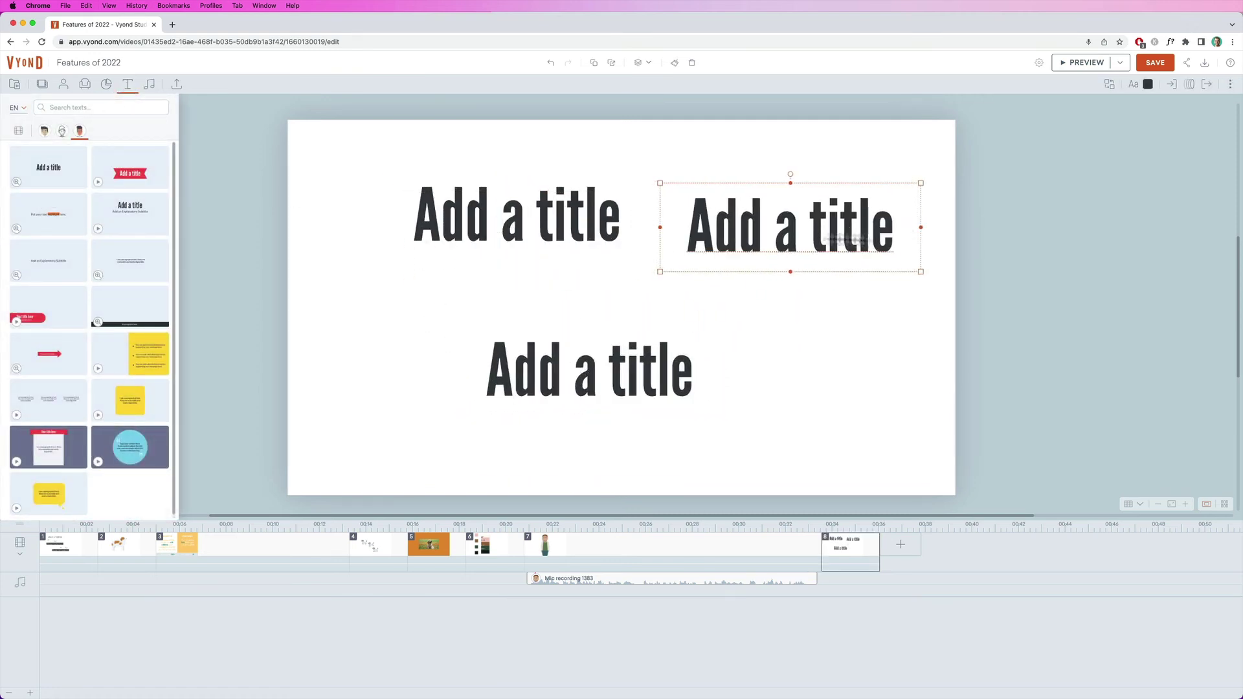
# Set the upper-right title's font to Cronos Pro Regular and the lower title's font to Futura Std Heavy.
pyautogui.click(1133, 84)
pyautogui.click(1151, 122)
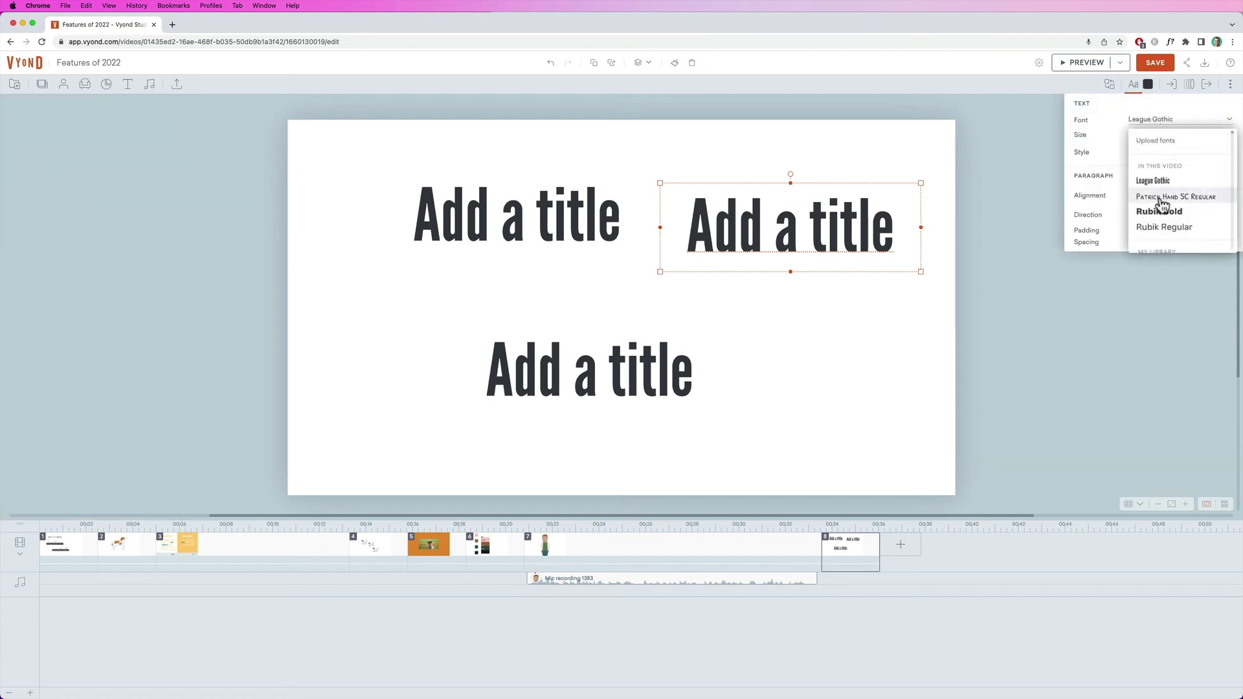
pyautogui.scroll(5, 1171, 201)
pyautogui.click(1171, 207)
pyautogui.click(662, 356)
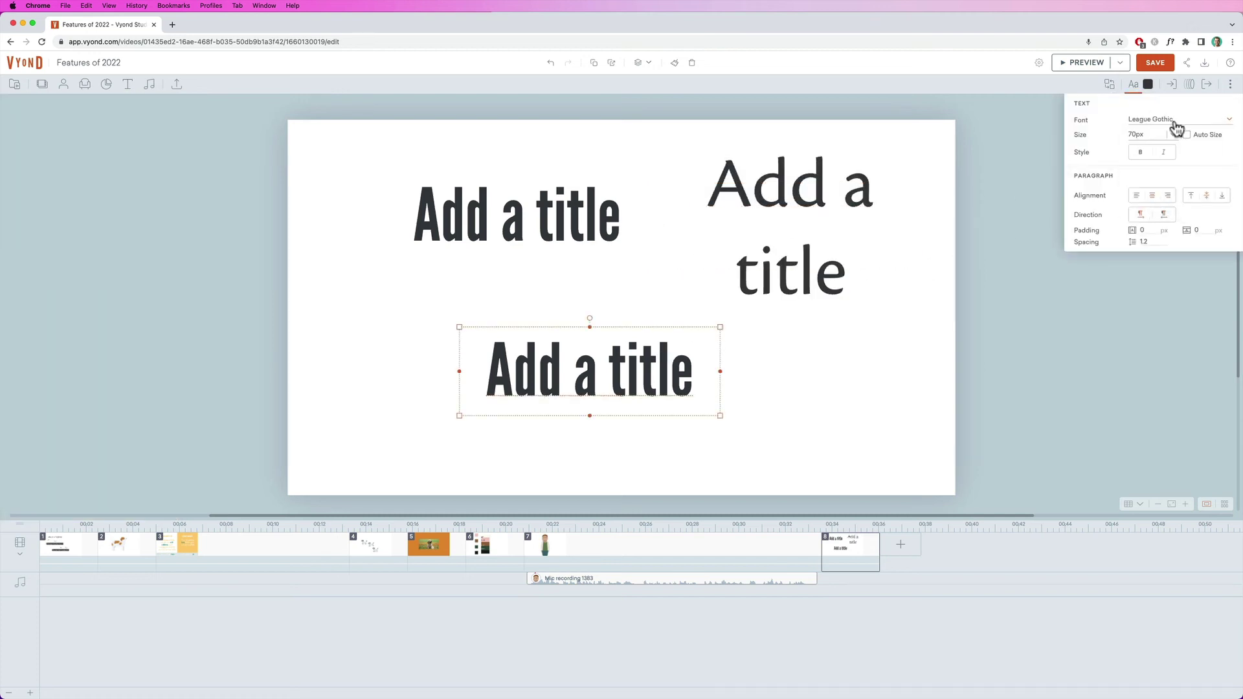
pyautogui.click(1175, 123)
pyautogui.scroll(3, 1177, 206)
pyautogui.click(1175, 202)
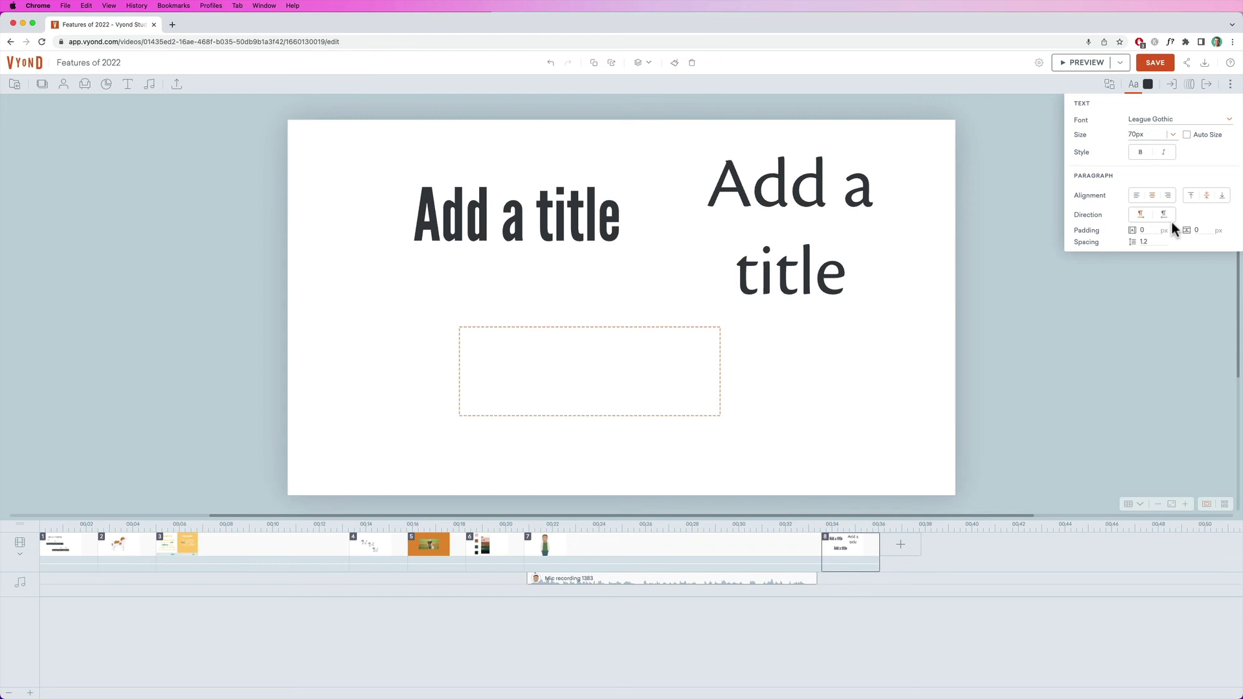
# Duplicate the eighth scene as a ninth scene on the timeline.
pyautogui.click(929, 372)
pyautogui.press('super+c')
pyautogui.press('super+v')
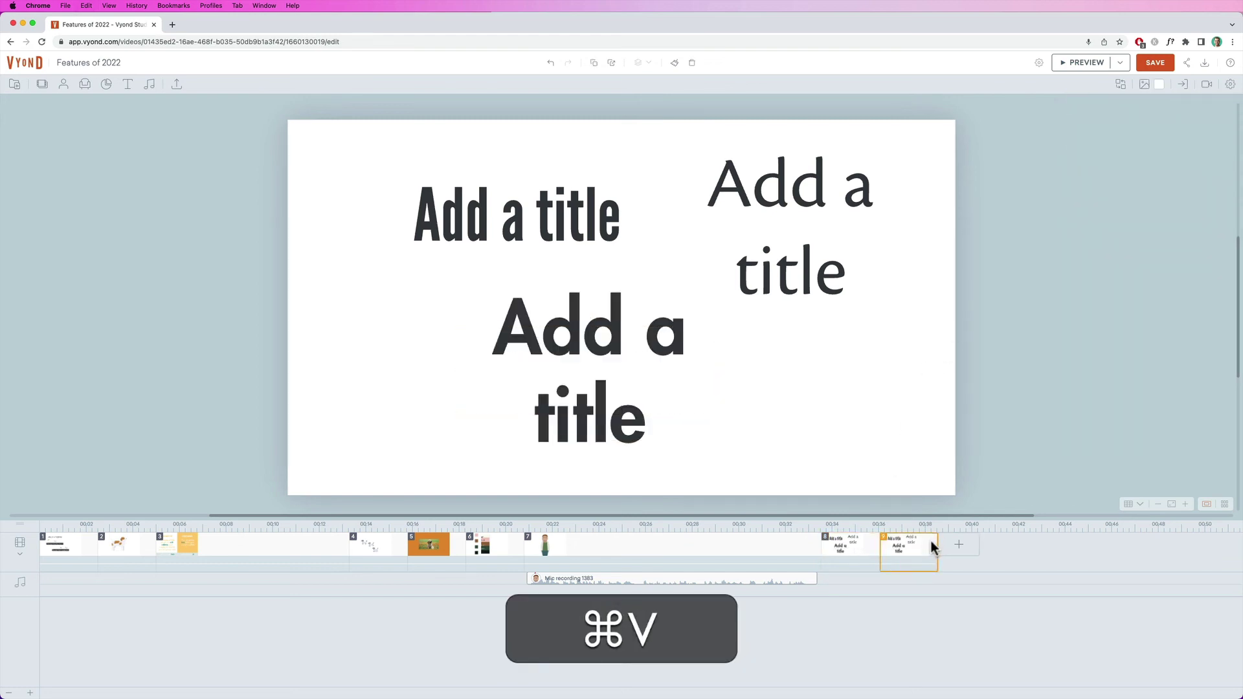
# In the ninth scene, set the lower title's font to Arial Bold and the upper-right title's to a high-contrast serif font.
pyautogui.click(620, 350)
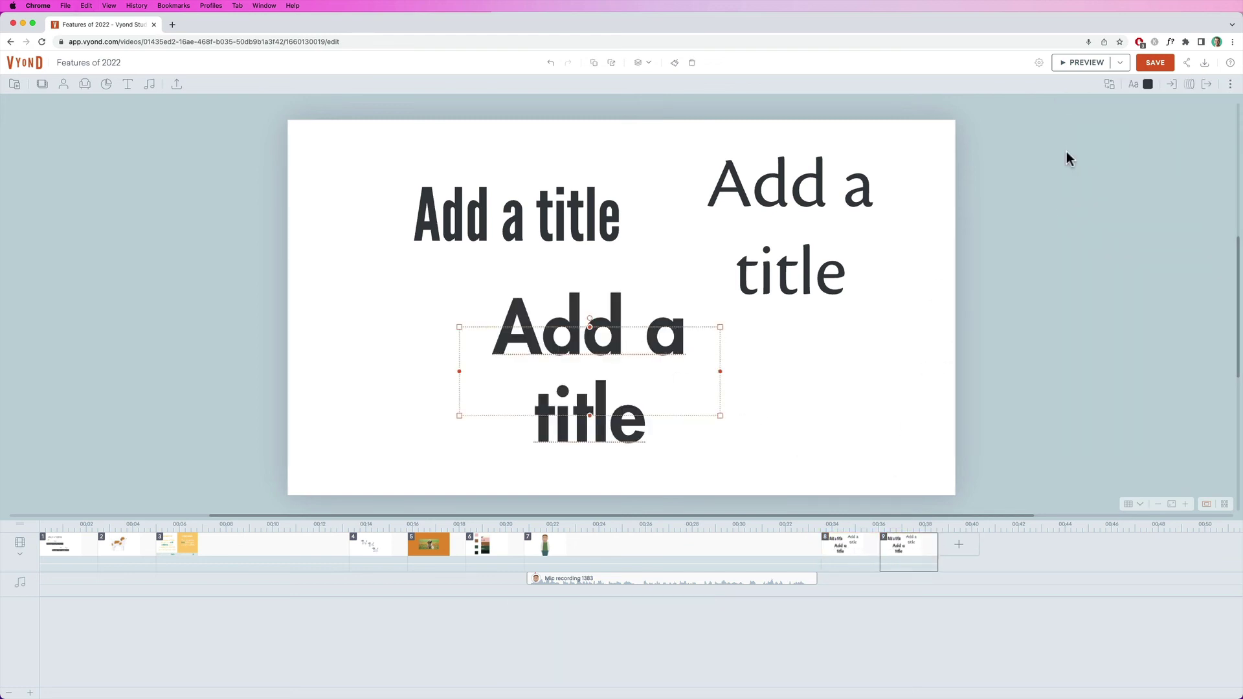
pyautogui.click(1133, 85)
pyautogui.click(1155, 123)
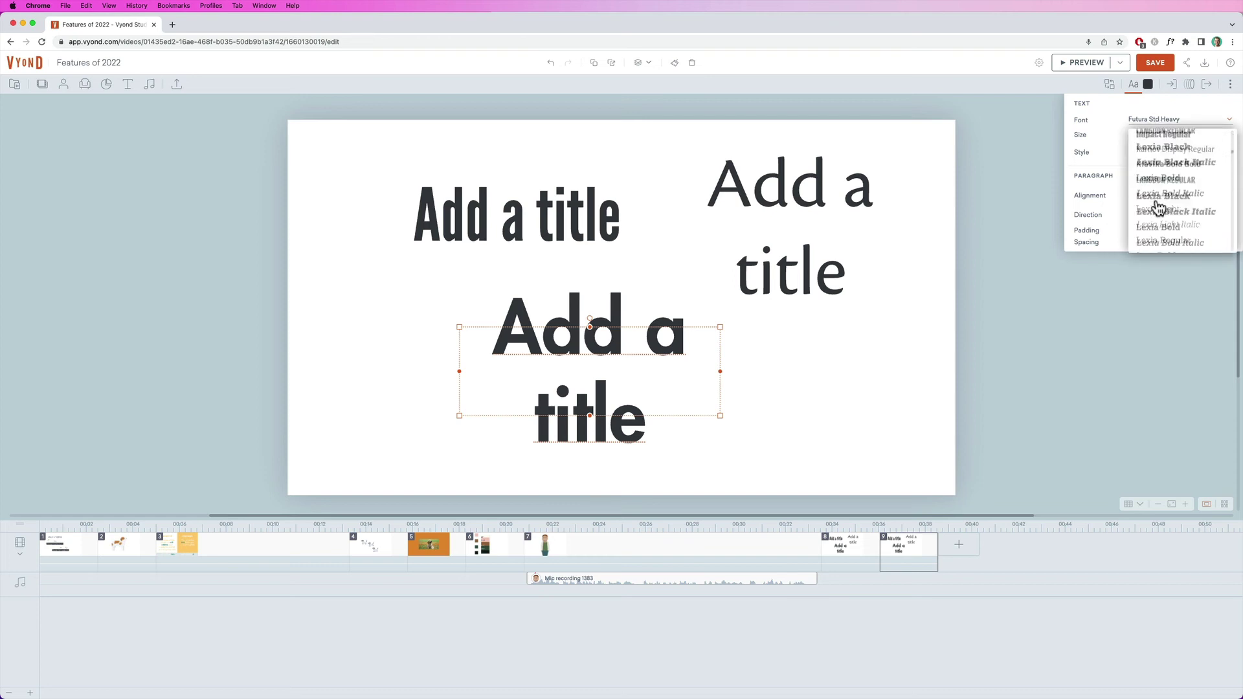
pyautogui.click(1163, 219)
pyautogui.click(1178, 120)
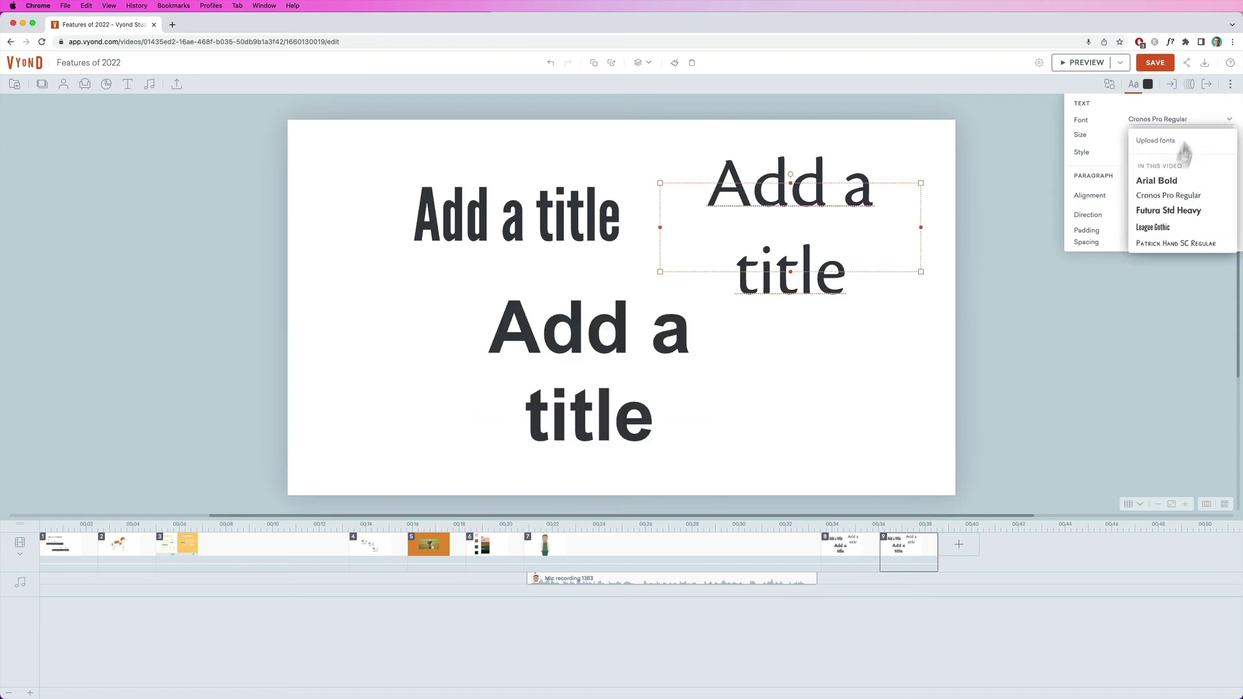
pyautogui.scroll(-10, 1169, 208)
pyautogui.click(1168, 203)
# Set the ninth scene's upper-left title font to Roboto Light and return to the eighth scene.
pyautogui.click(569, 213)
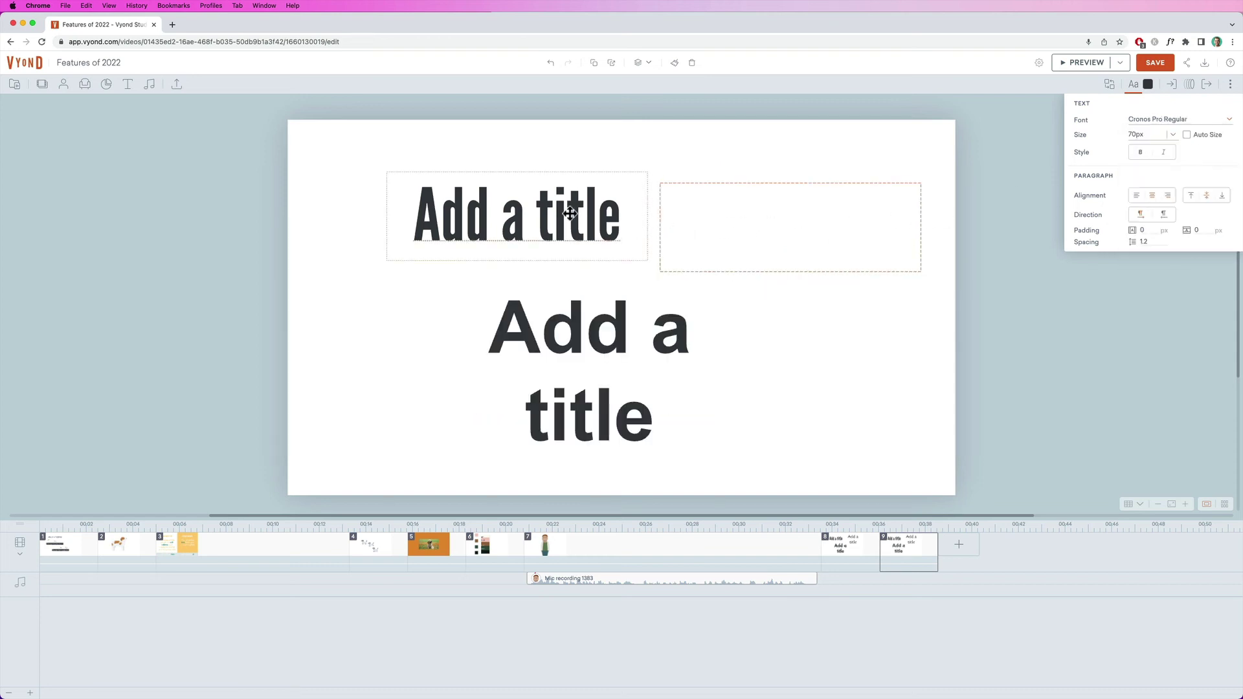
pyautogui.click(1201, 123)
pyautogui.scroll(-10, 1178, 194)
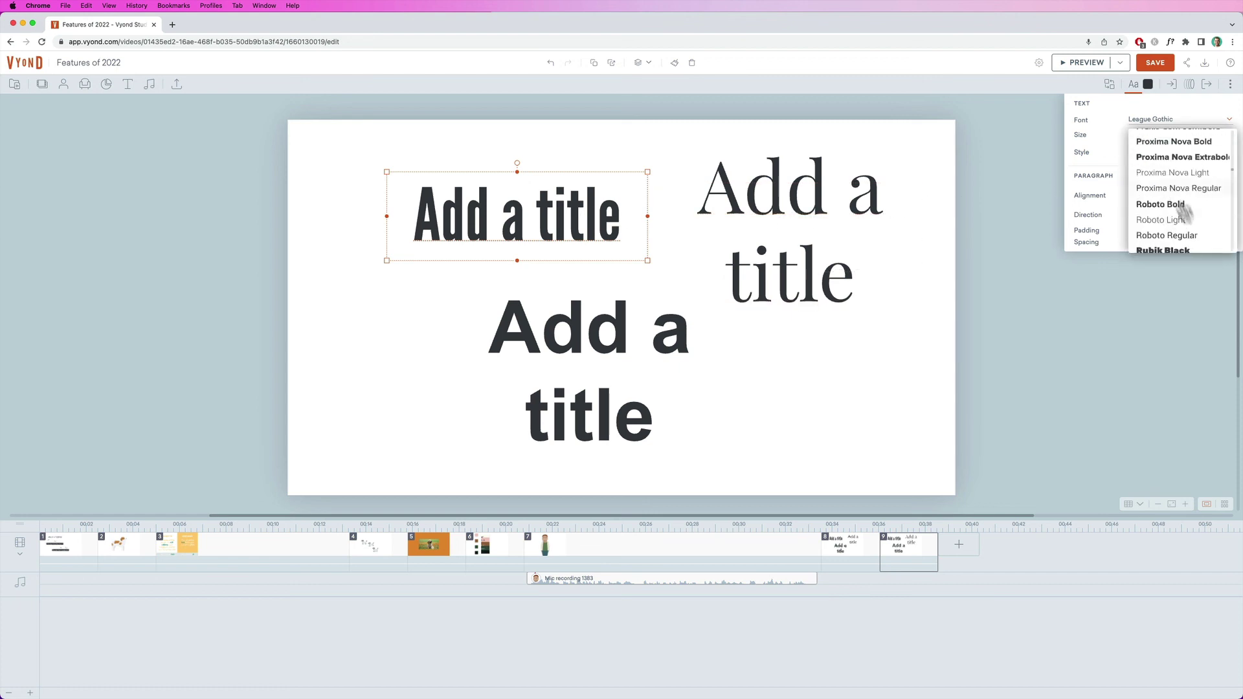
pyautogui.click(1184, 220)
pyautogui.click(319, 305)
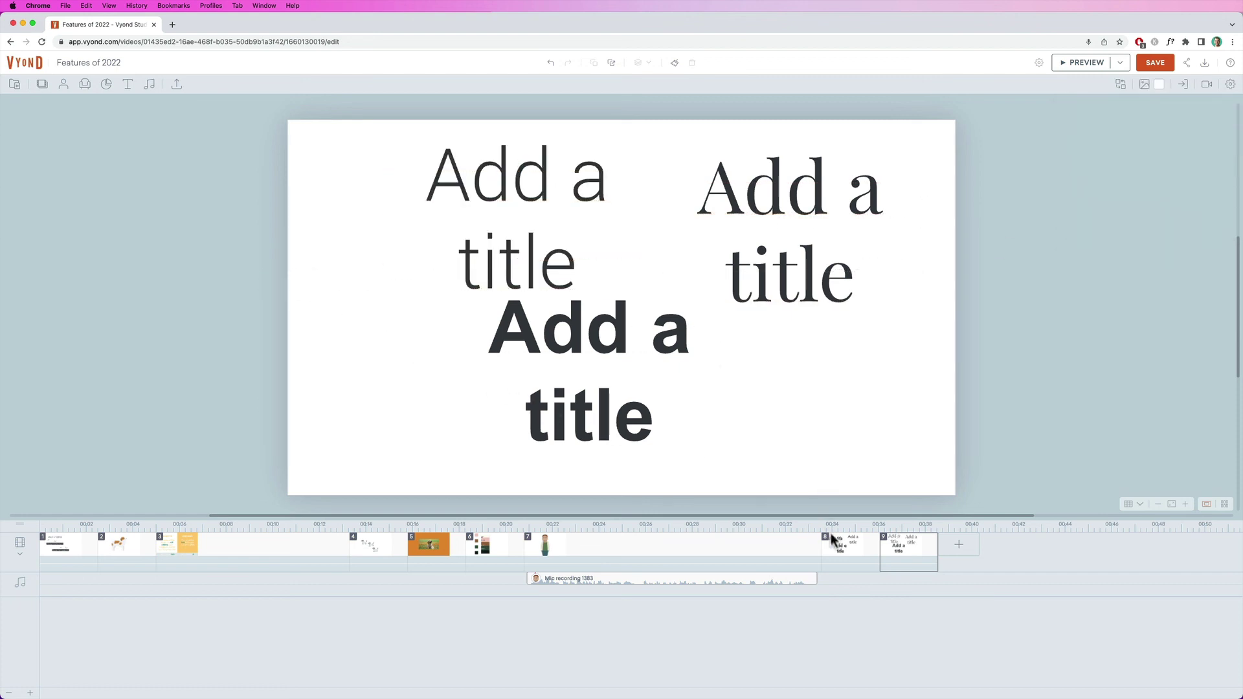
pyautogui.click(852, 549)
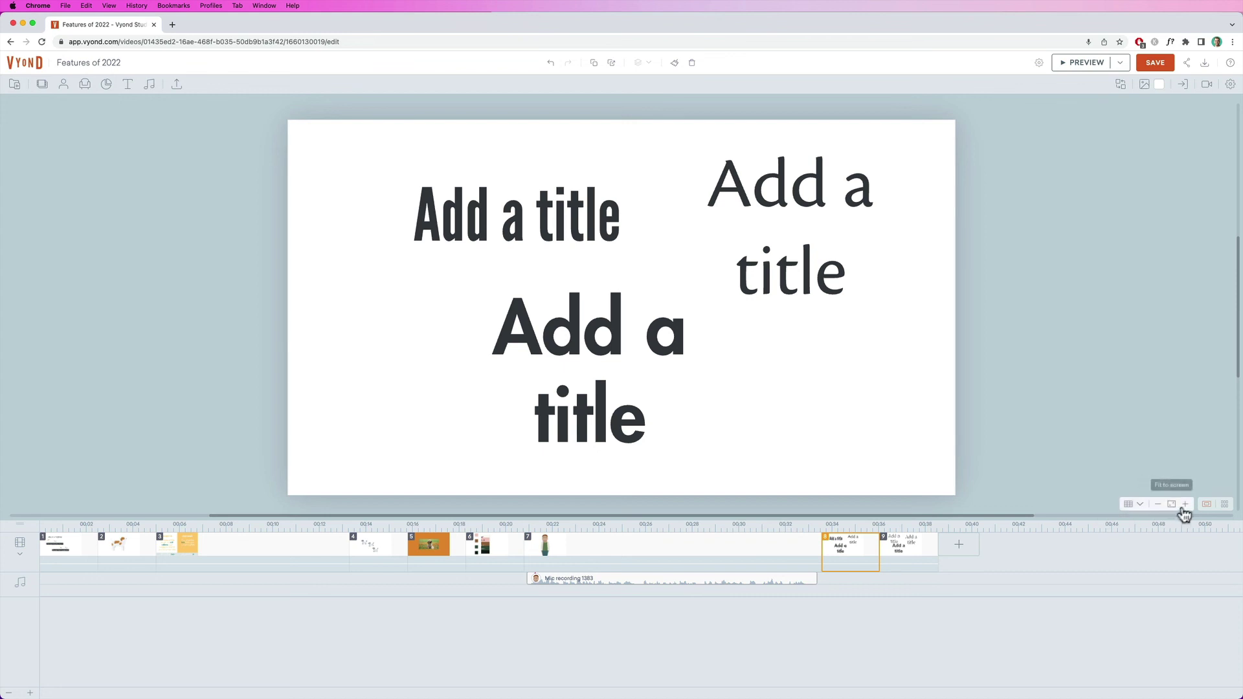